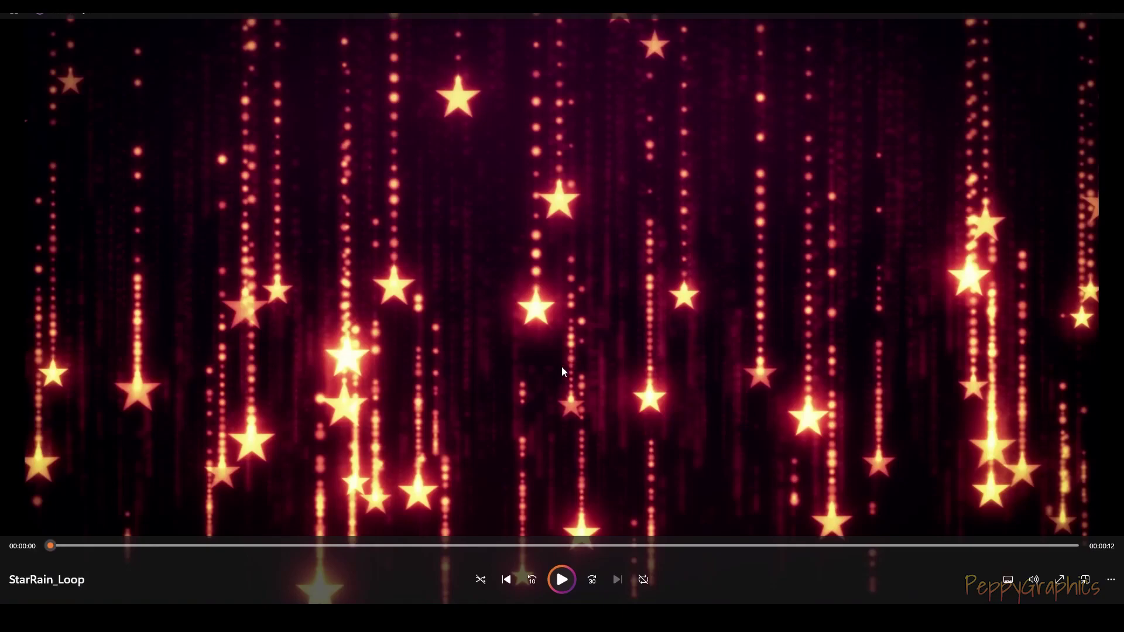
# Step: Play the StarRain_Loop video to preview the falling-stars animation, and close the player
pyautogui.click(561, 580)
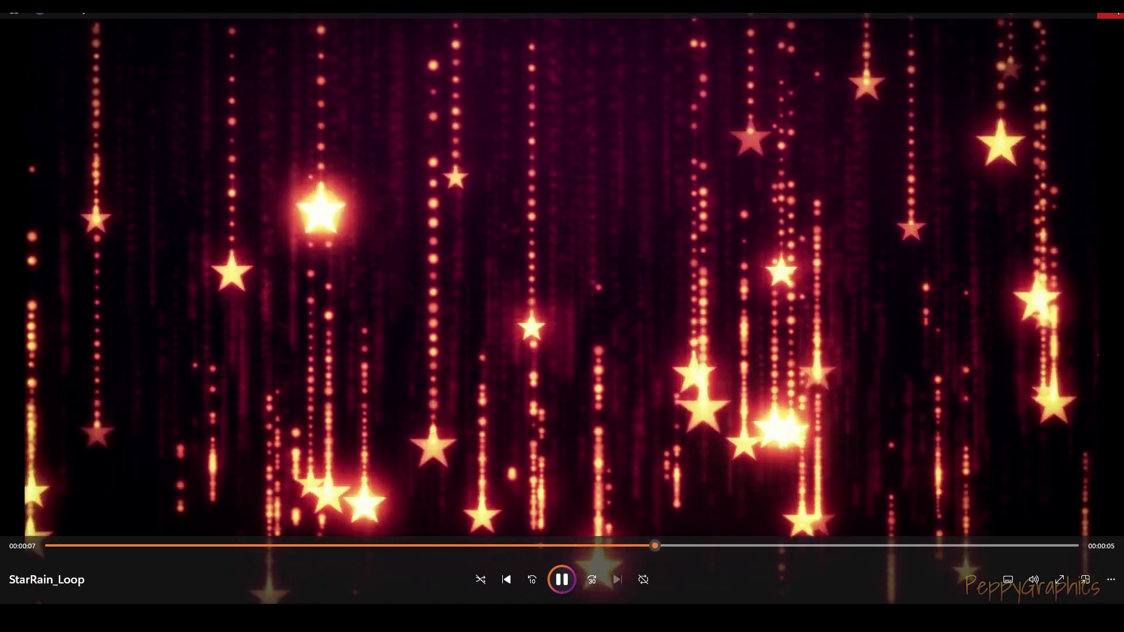
pyautogui.click(1111, 15)
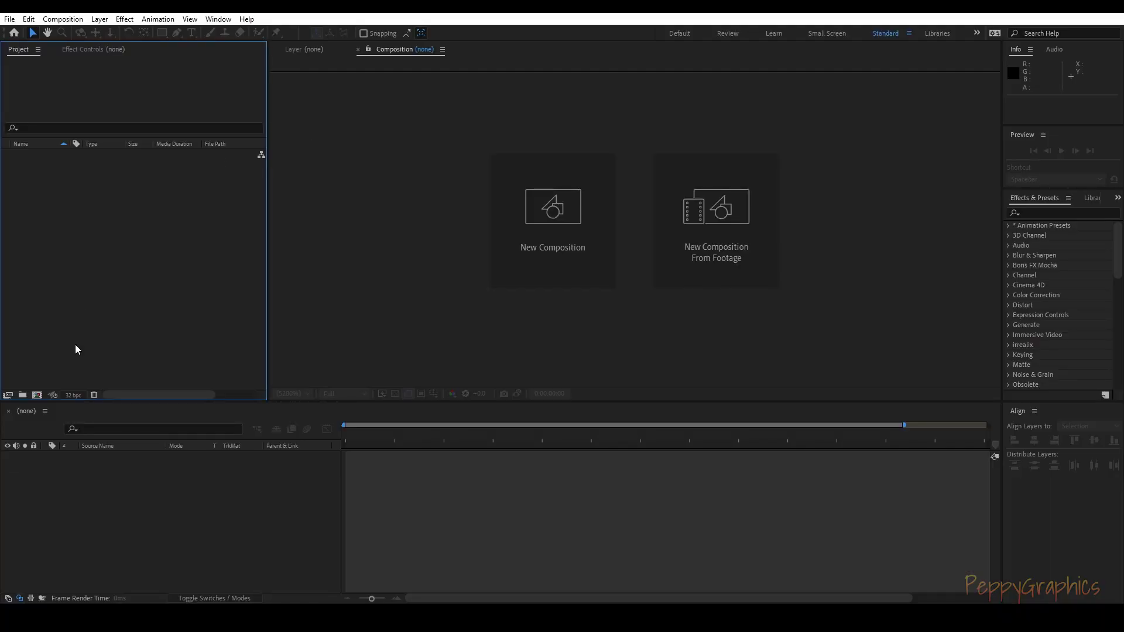
# Step: Create a composition with the HDTV 1080 25 preset and a duration of 0:00:10:00
pyautogui.click(37, 396)
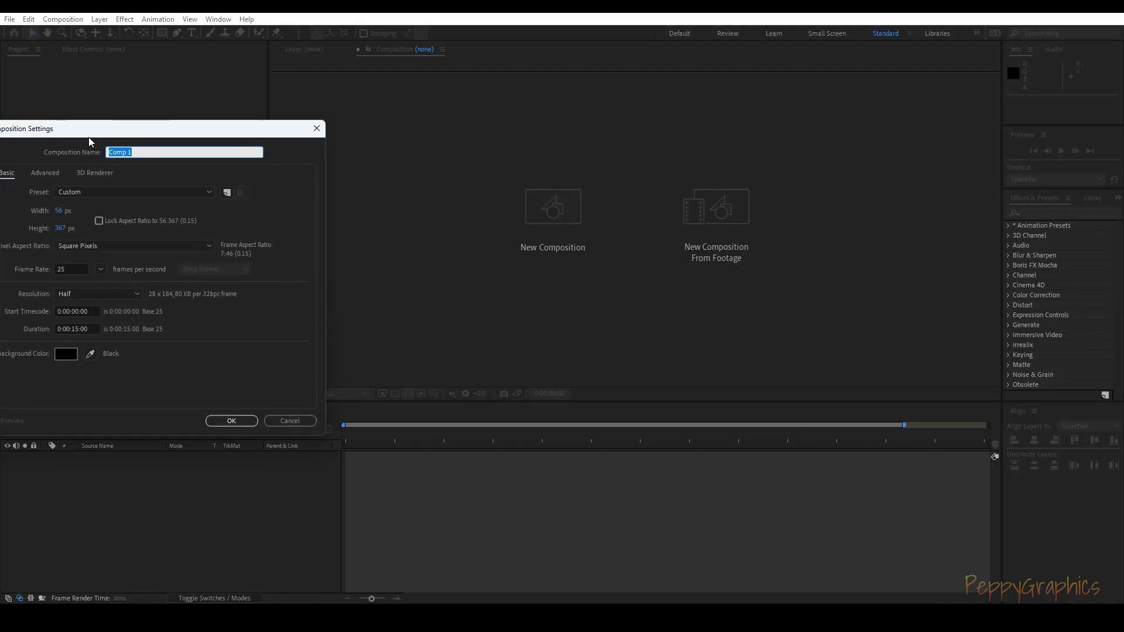
pyautogui.click(311, 167)
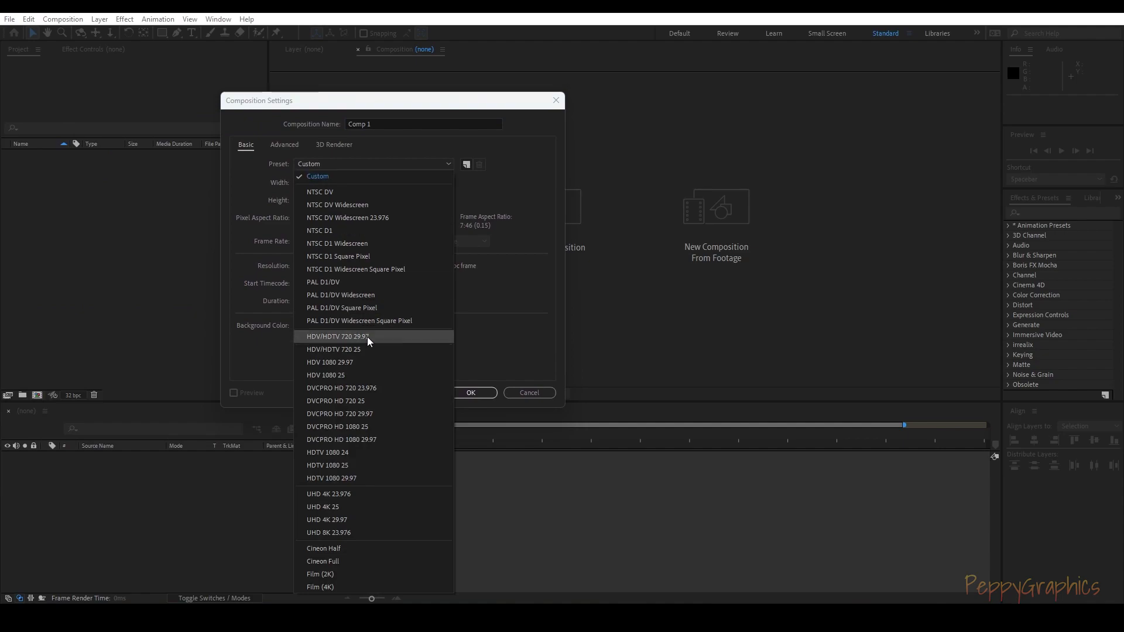
pyautogui.click(360, 467)
pyautogui.click(318, 301)
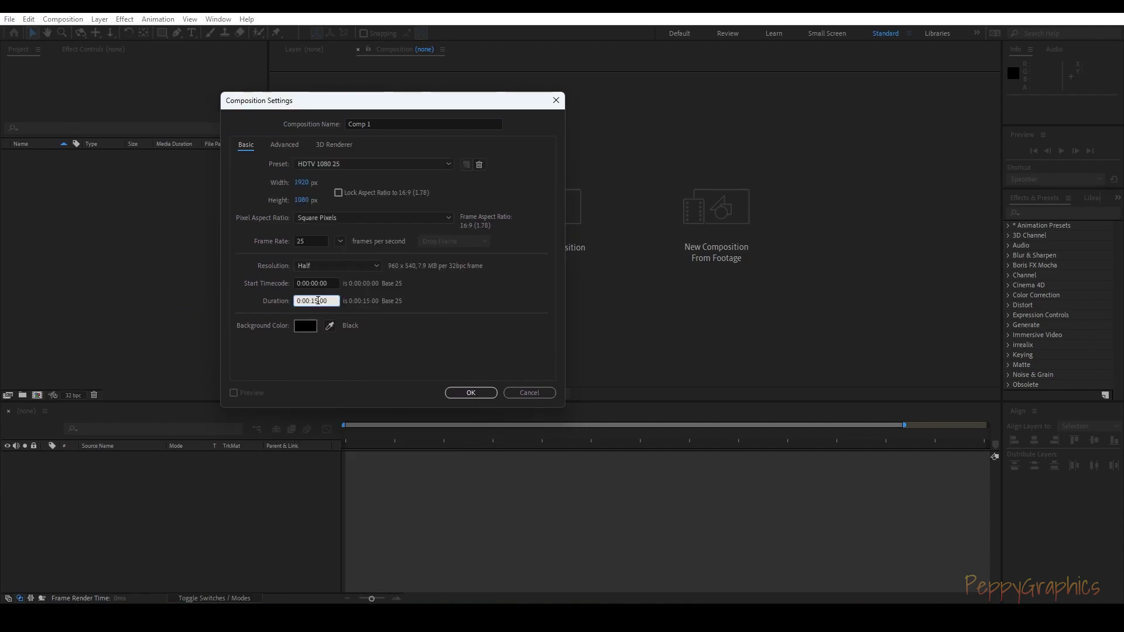
pyautogui.press('Return')
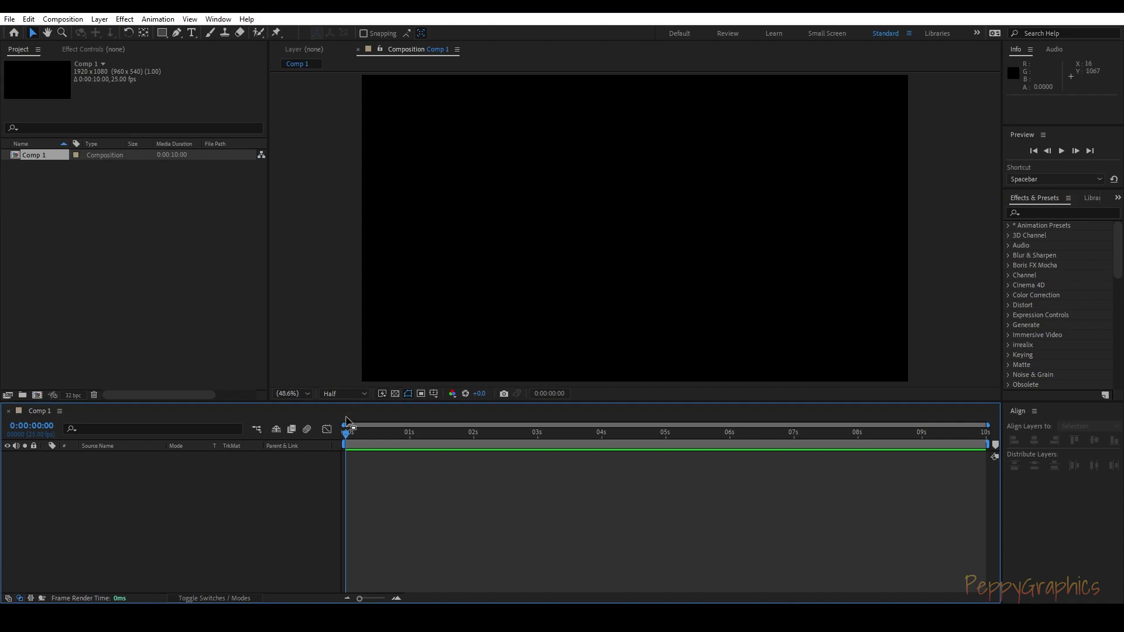
# Step: Add a black 1920 x 1080 solid named BG to the composition
pyautogui.rightClick(93, 505)
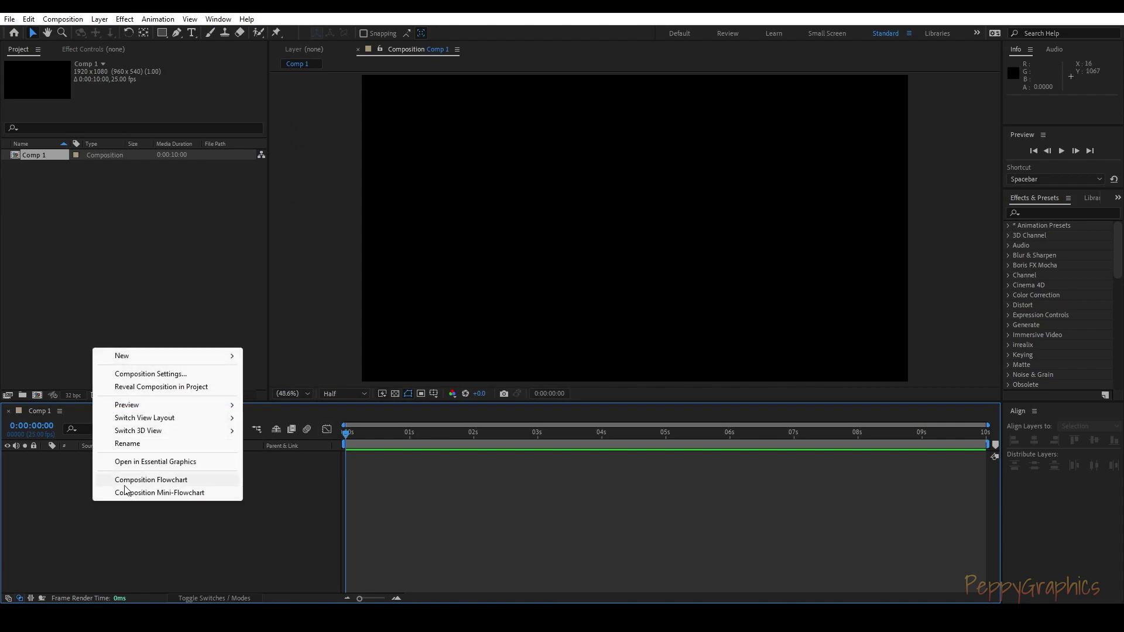
pyautogui.moveTo(153, 358)
pyautogui.click(272, 387)
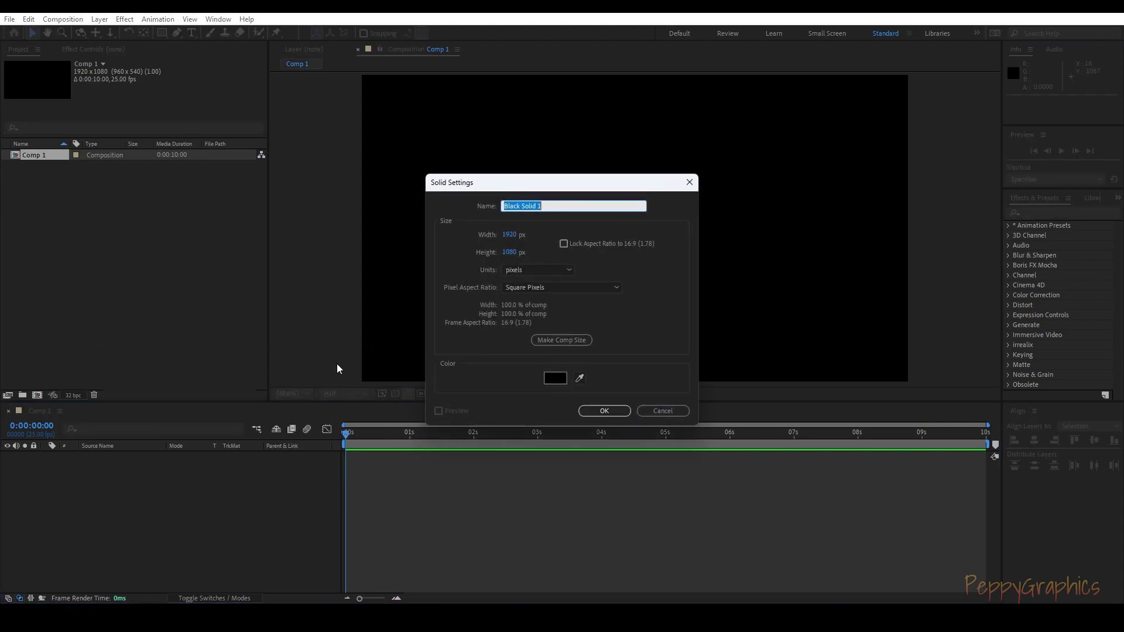
pyautogui.write('BG')
pyautogui.click(604, 410)
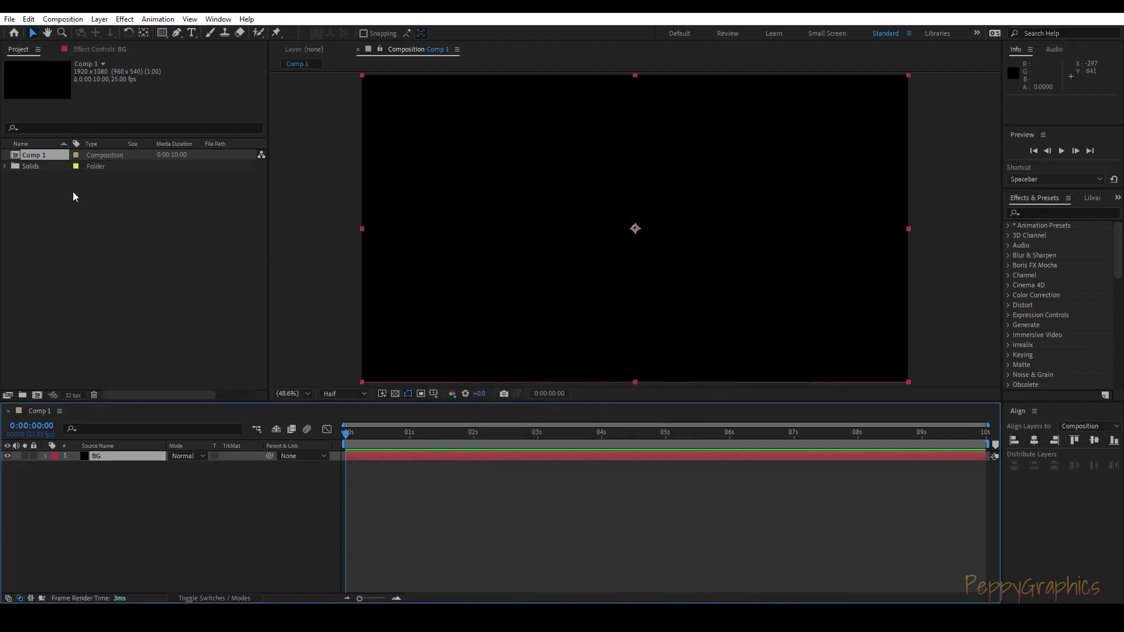
# Step: Rename the composition Comp 1 as Main
pyautogui.click(39, 156)
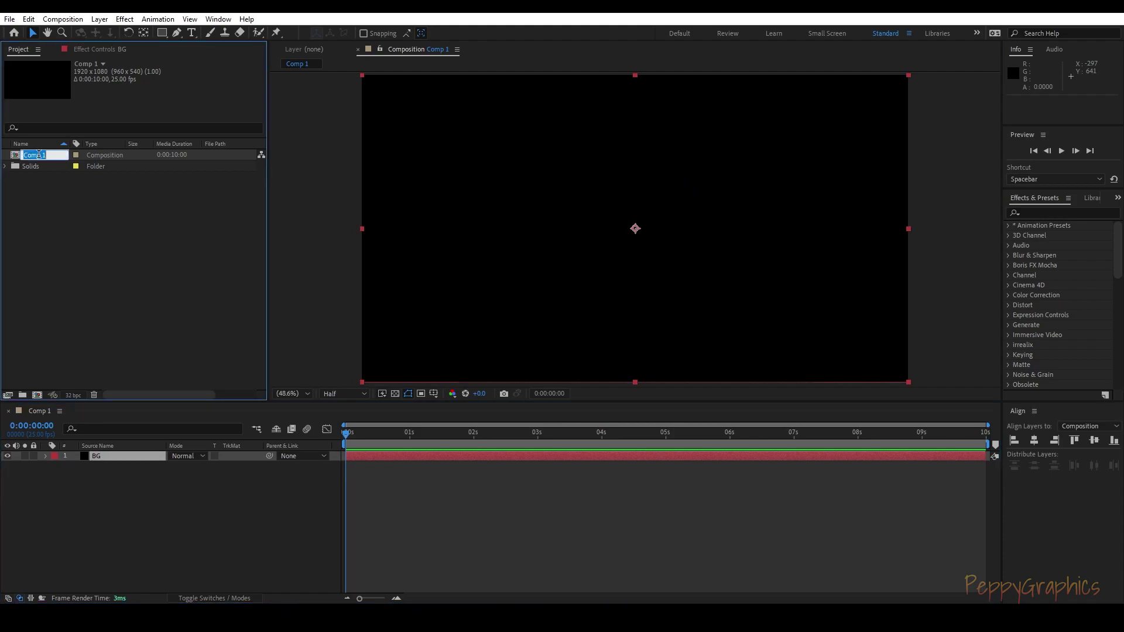
pyautogui.write('Main')
pyautogui.press('Return')
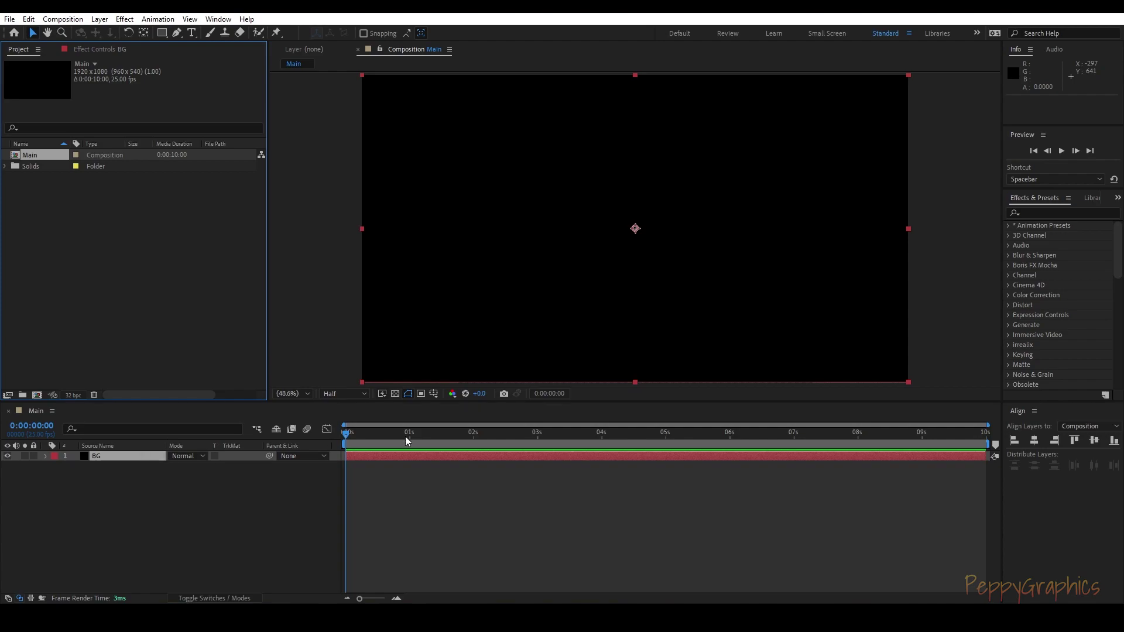
pyautogui.moveTo(405, 437); pyautogui.dragTo(337, 443)
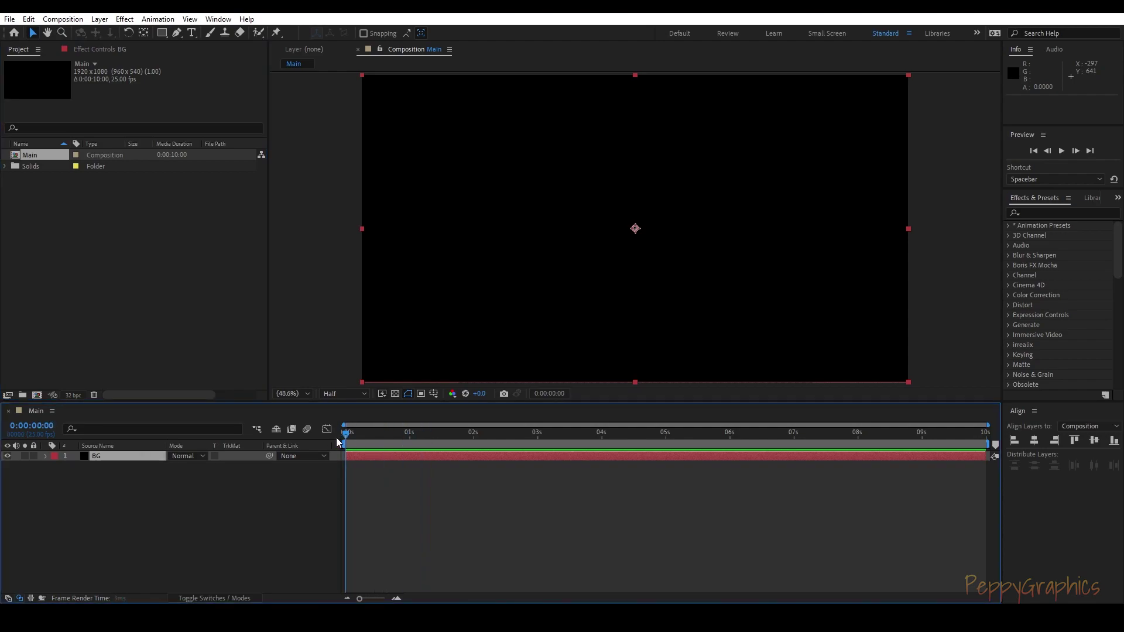
# Step: Find the Gradient Ramp effect and apply it to the BG layer
pyautogui.click(78, 48)
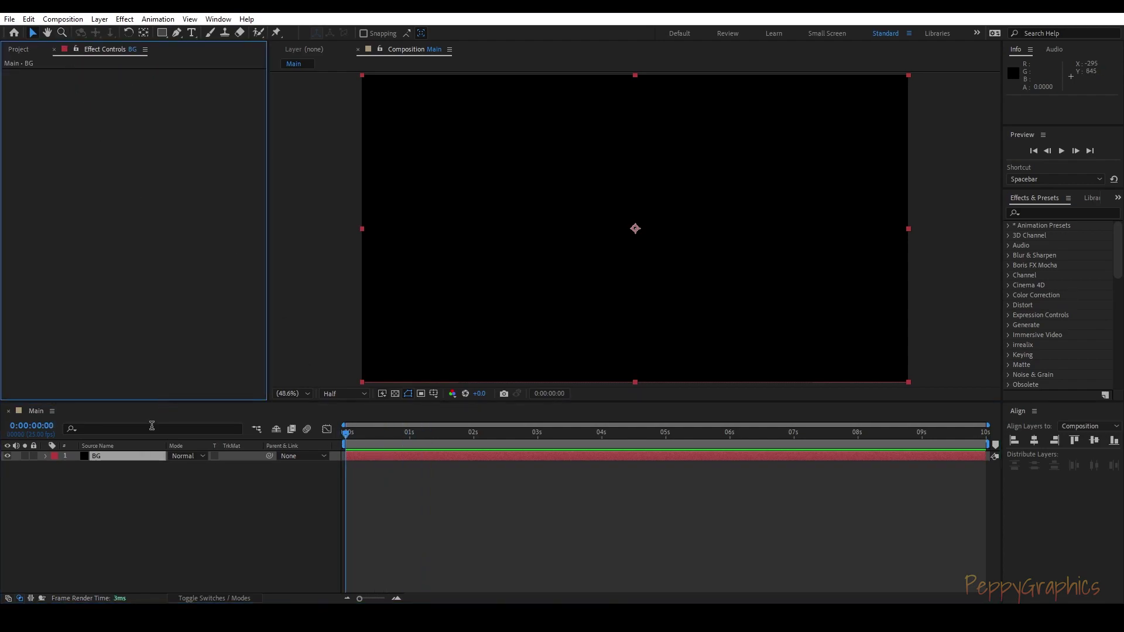
pyautogui.click(1049, 212)
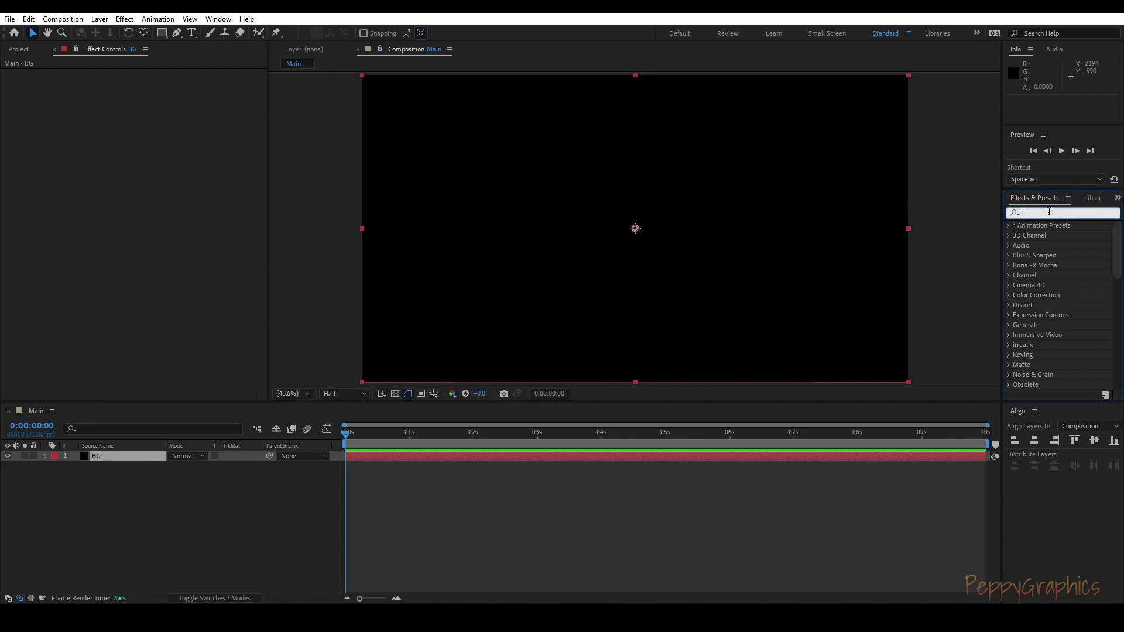
pyautogui.write('ramp')
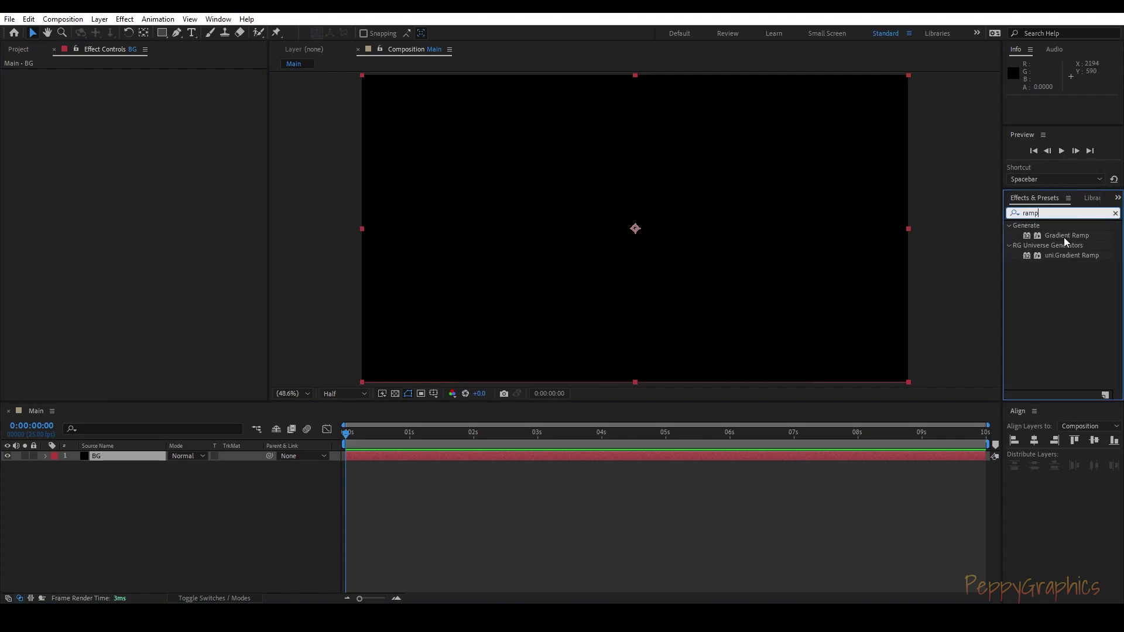
pyautogui.moveTo(1063, 238); pyautogui.dragTo(79, 235)
# Step: Set the gradient's ramp shape to Radial Ramp and move its end point to 120, 1080 near the frame's lower-left corner
pyautogui.click(170, 125)
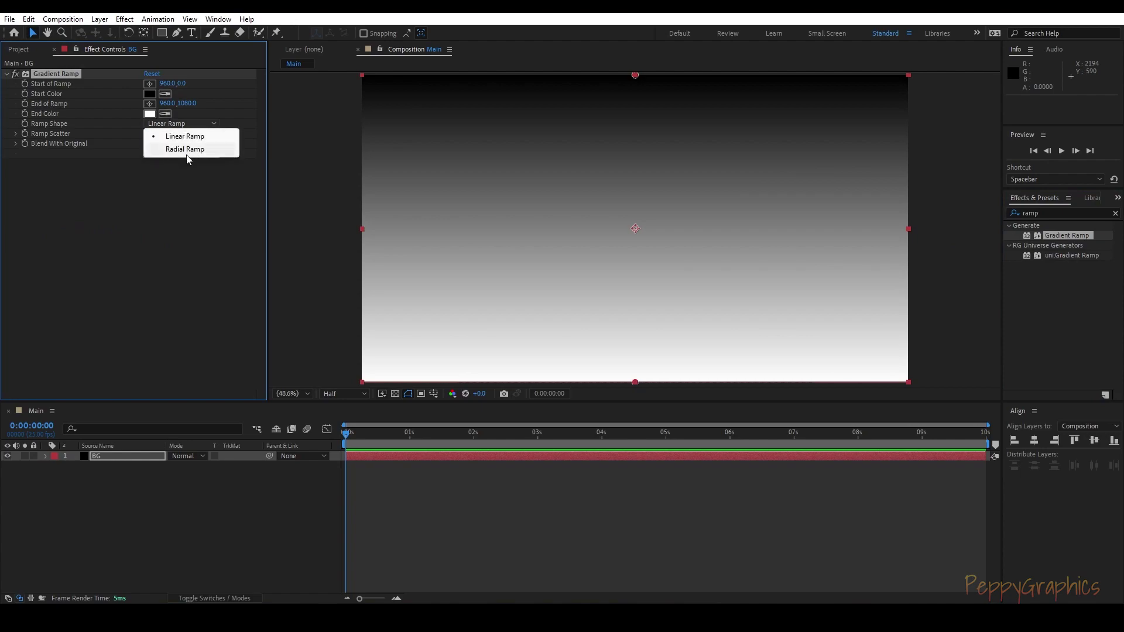
pyautogui.click(187, 156)
pyautogui.scroll(-2, 578, 260)
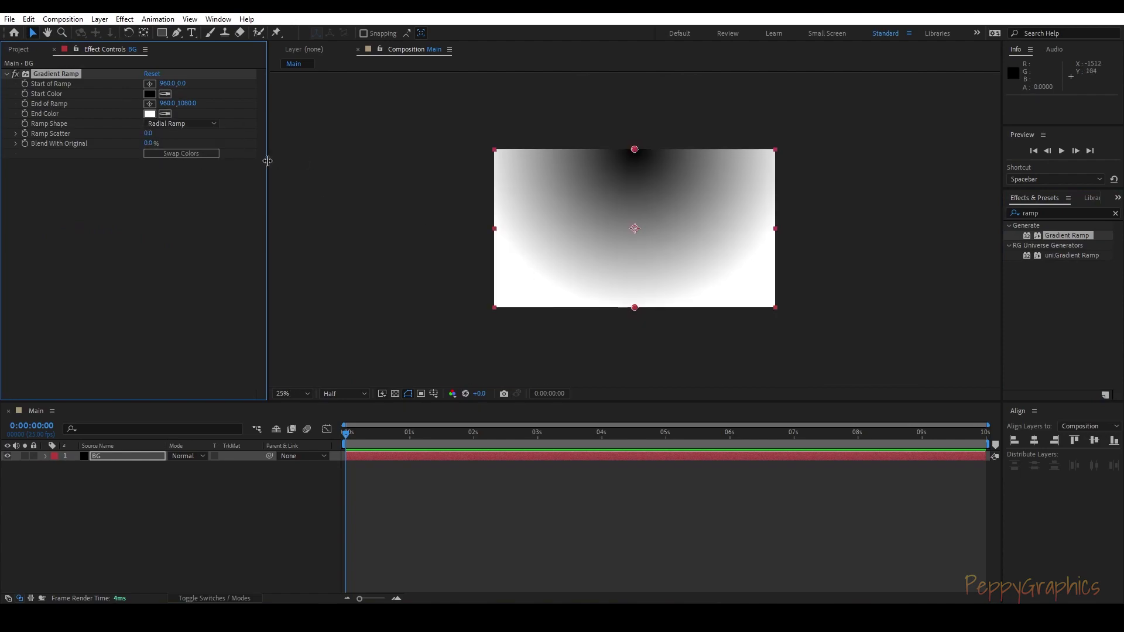
pyautogui.moveTo(635, 308); pyautogui.dragTo(514, 314)
# Step: Change the gradient's end color to a very dark red
pyautogui.click(149, 114)
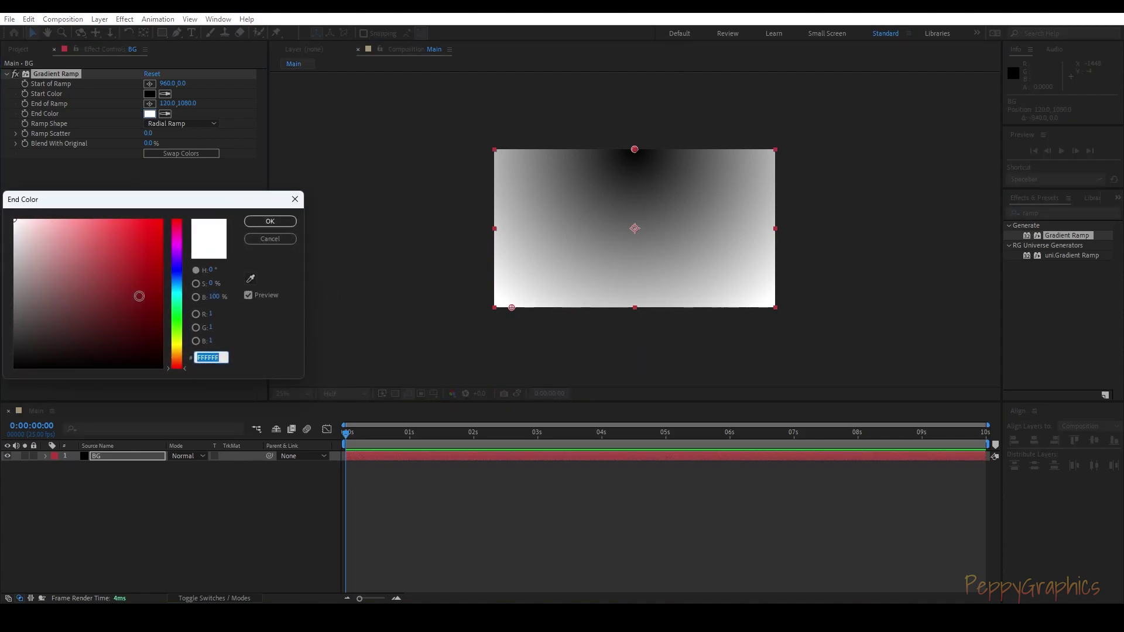
pyautogui.moveTo(139, 295); pyautogui.dragTo(225, 355)
pyautogui.click(269, 221)
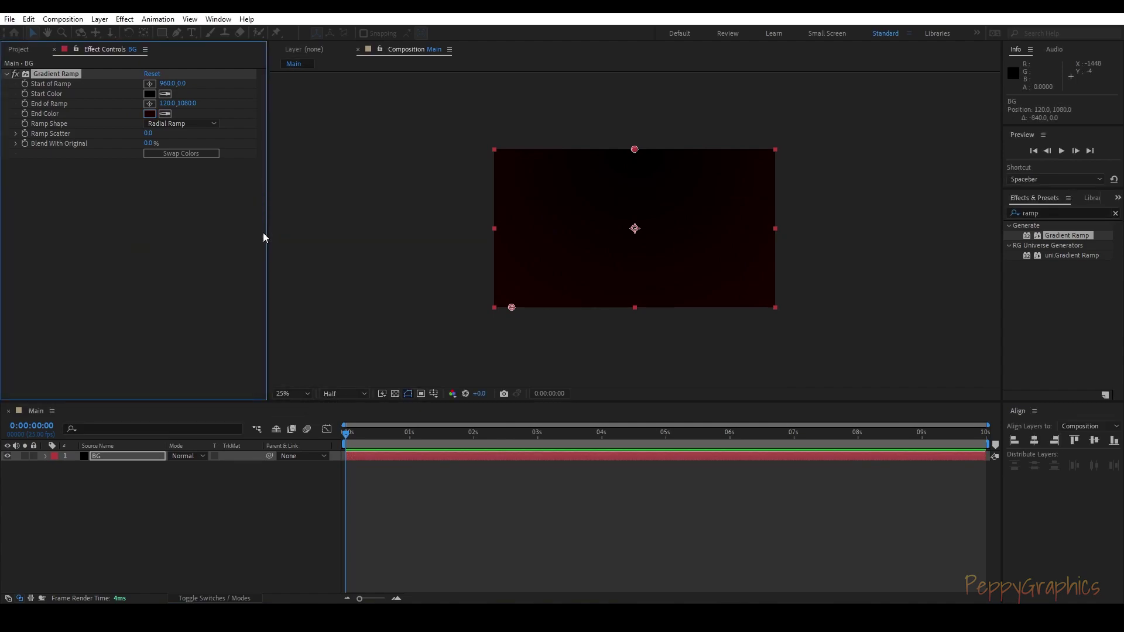
pyautogui.click(291, 393)
pyautogui.click(291, 186)
# Step: Add a black composition-size solid named Particular above the BG layer
pyautogui.click(100, 540)
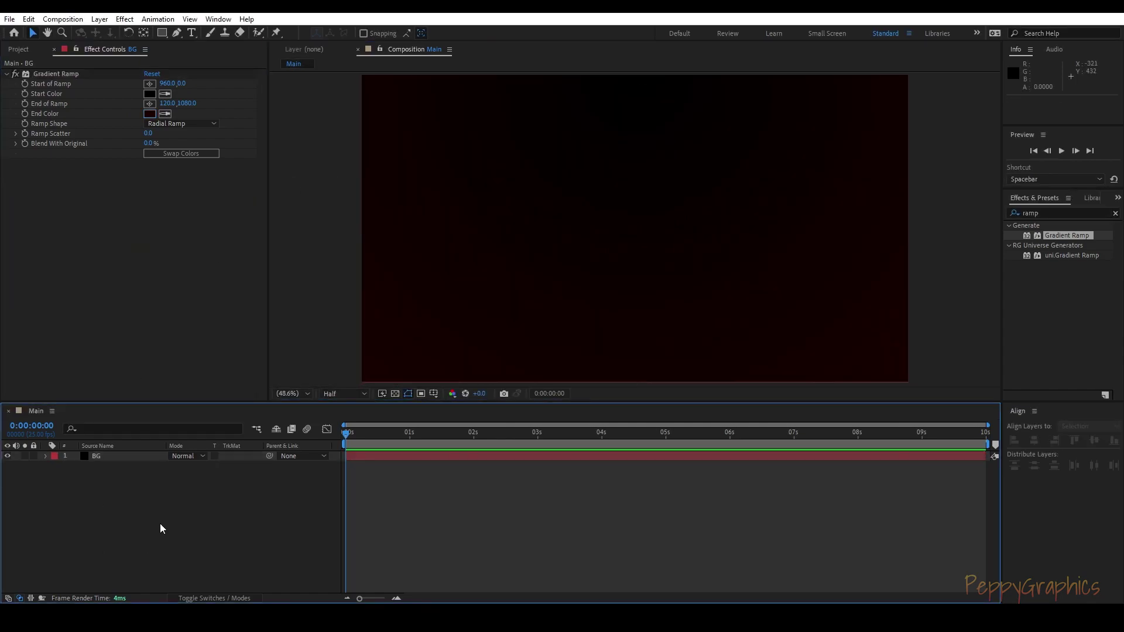
pyautogui.rightClick(152, 505)
pyautogui.moveTo(223, 359)
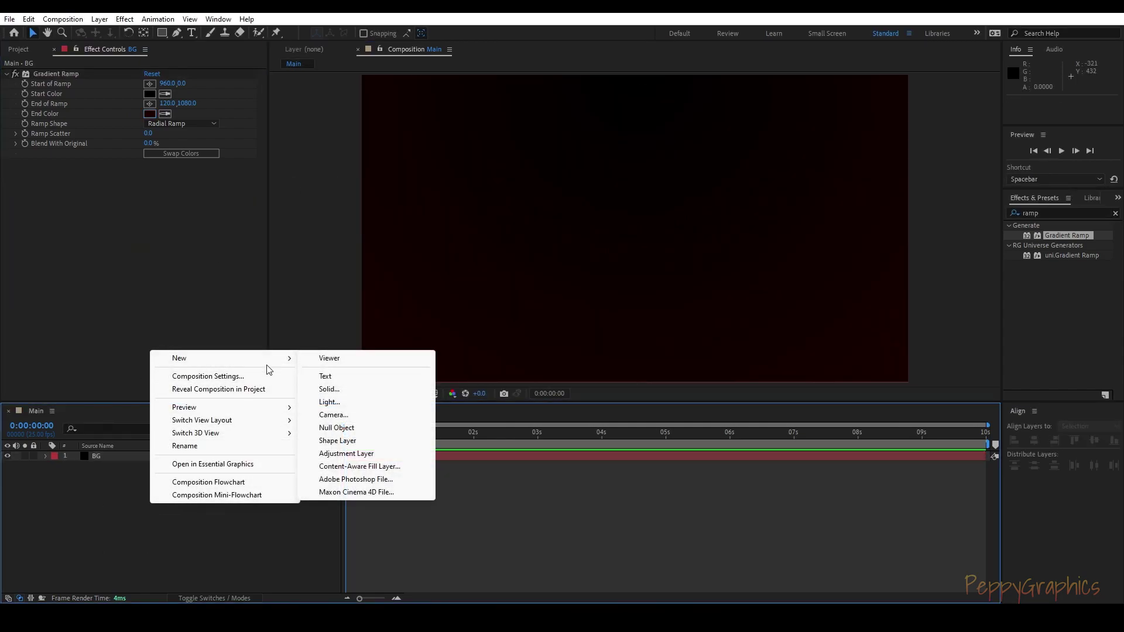
pyautogui.click(340, 390)
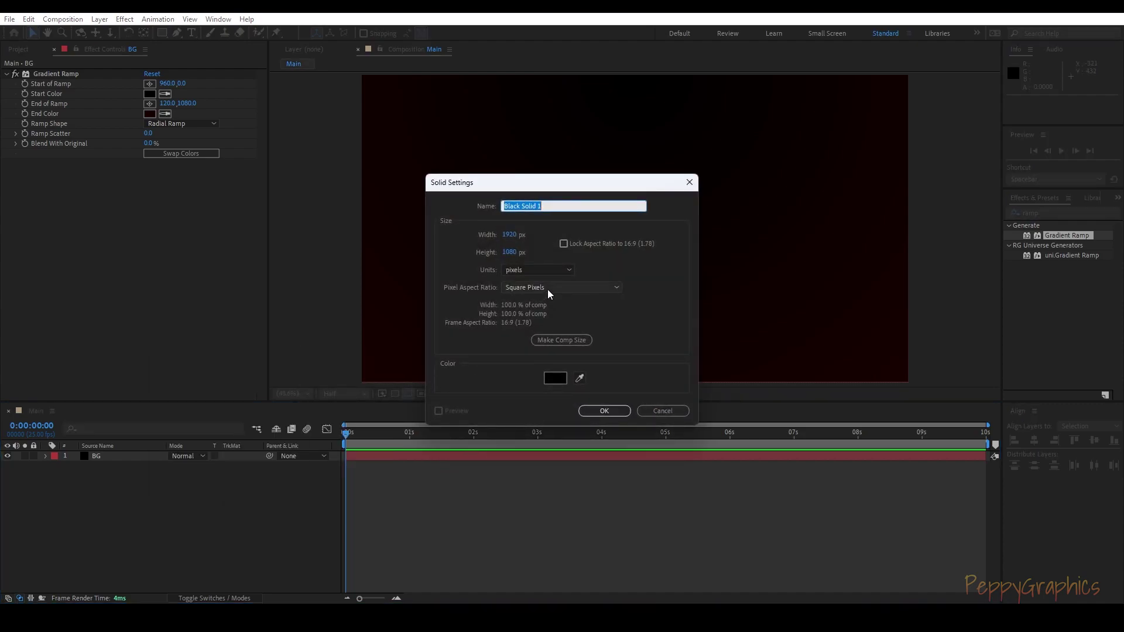
pyautogui.write('Particular')
pyautogui.press('Return')
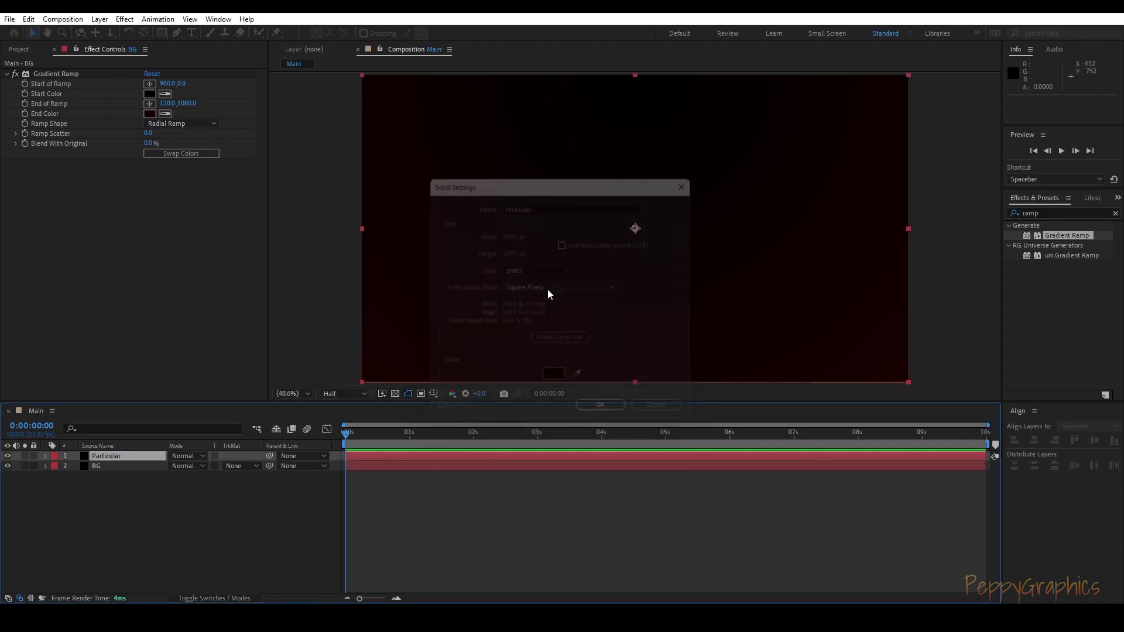
# Step: Apply the Trapcode Particular effect to the Particular layer and scrub through the particles to 0:00:04:22
pyautogui.click(1036, 213)
pyautogui.click(1036, 212)
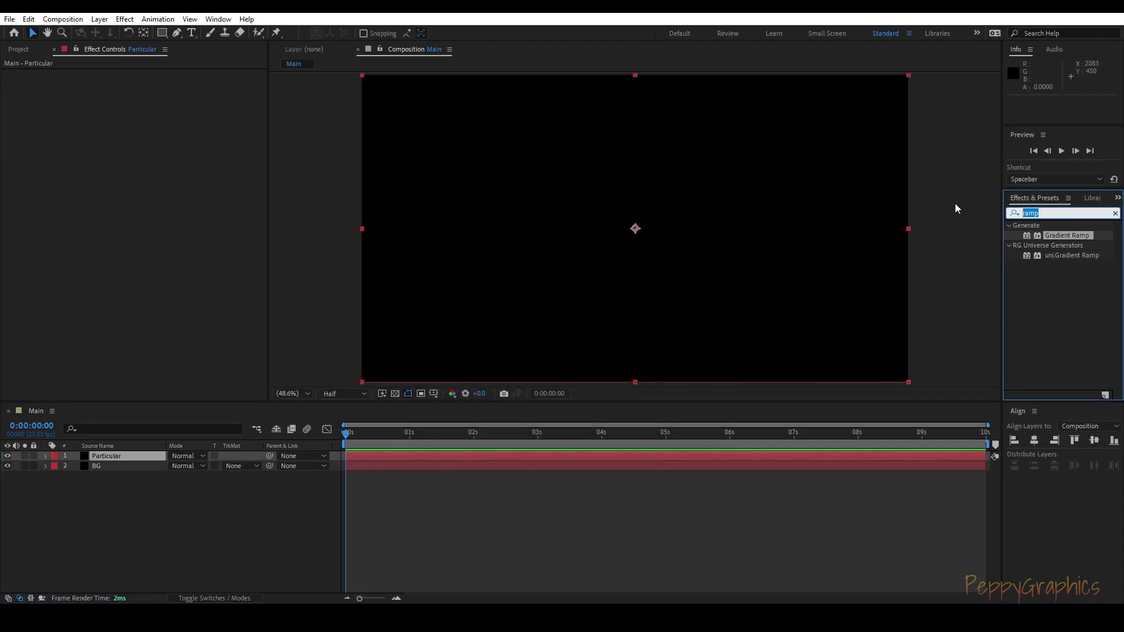
pyautogui.write('parti')
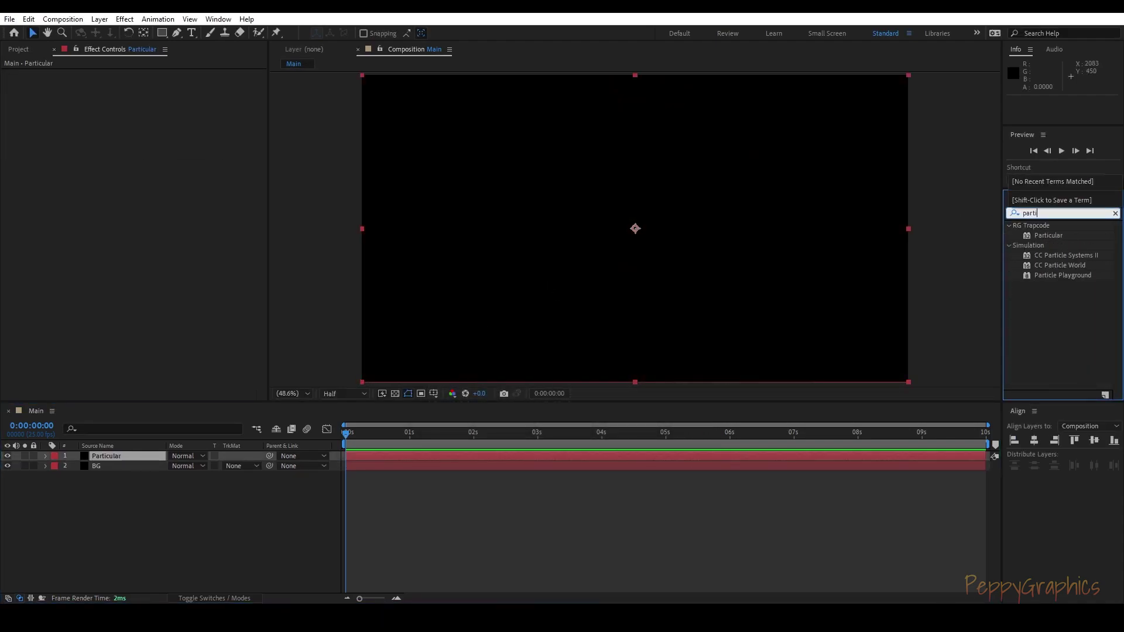
pyautogui.write('c')
pyautogui.moveTo(1035, 233); pyautogui.dragTo(118, 455)
pyautogui.moveTo(348, 431); pyautogui.dragTo(660, 434)
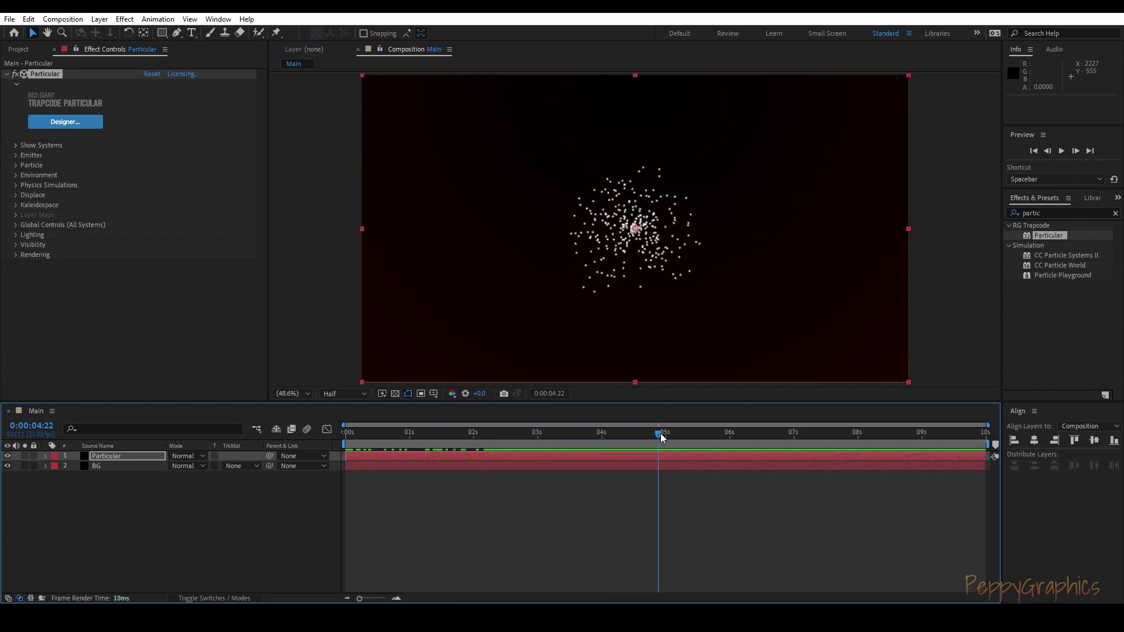
# Step: Set Particular's emitter type to Box and its emission rate to 20 particles per second
pyautogui.click(16, 155)
pyautogui.scroll(-1, 16, 156)
pyautogui.click(176, 146)
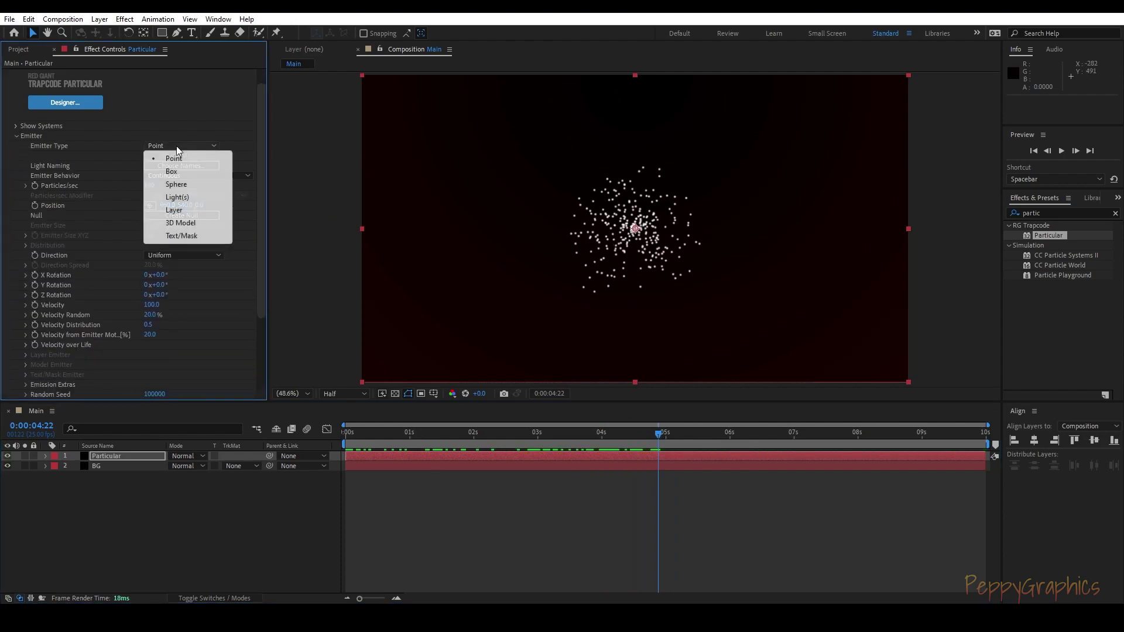
pyautogui.click(185, 176)
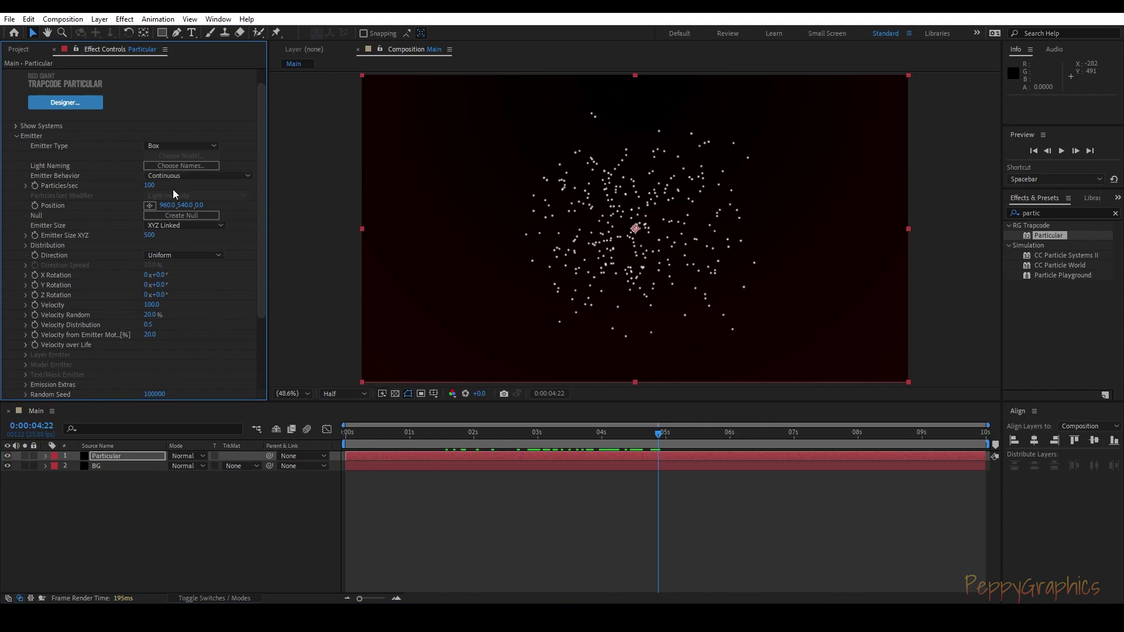
pyautogui.click(149, 186)
pyautogui.write('20')
pyautogui.press('Return')
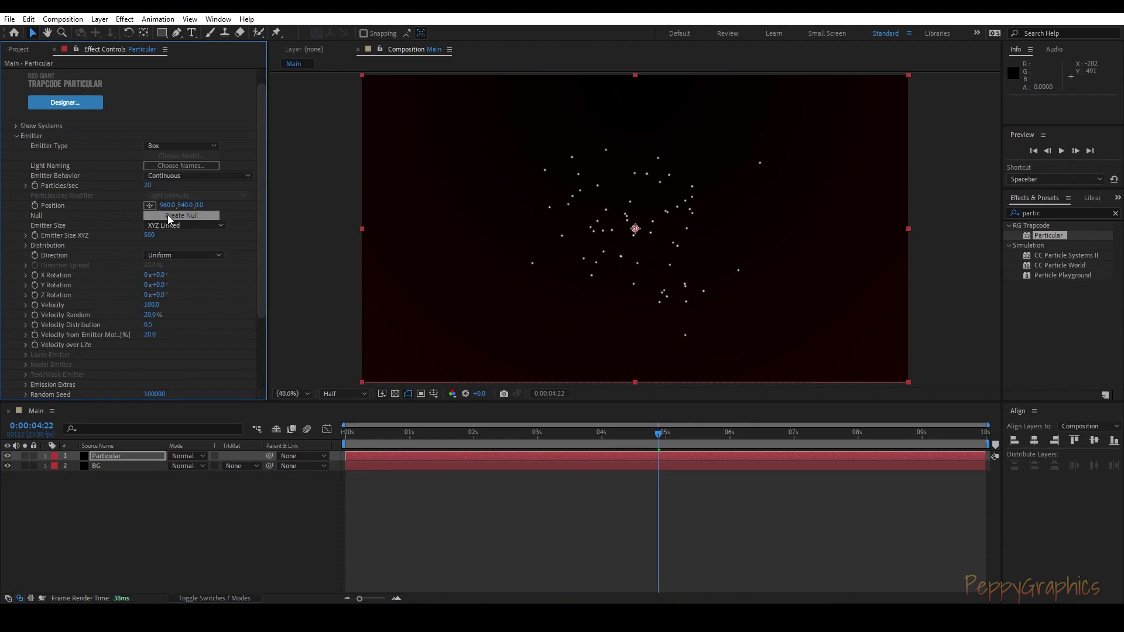
# Step: Switch the emitter size to XYZ Individual, set Emitter Size X to 2500, and scrub the timeline to check the spread
pyautogui.click(170, 226)
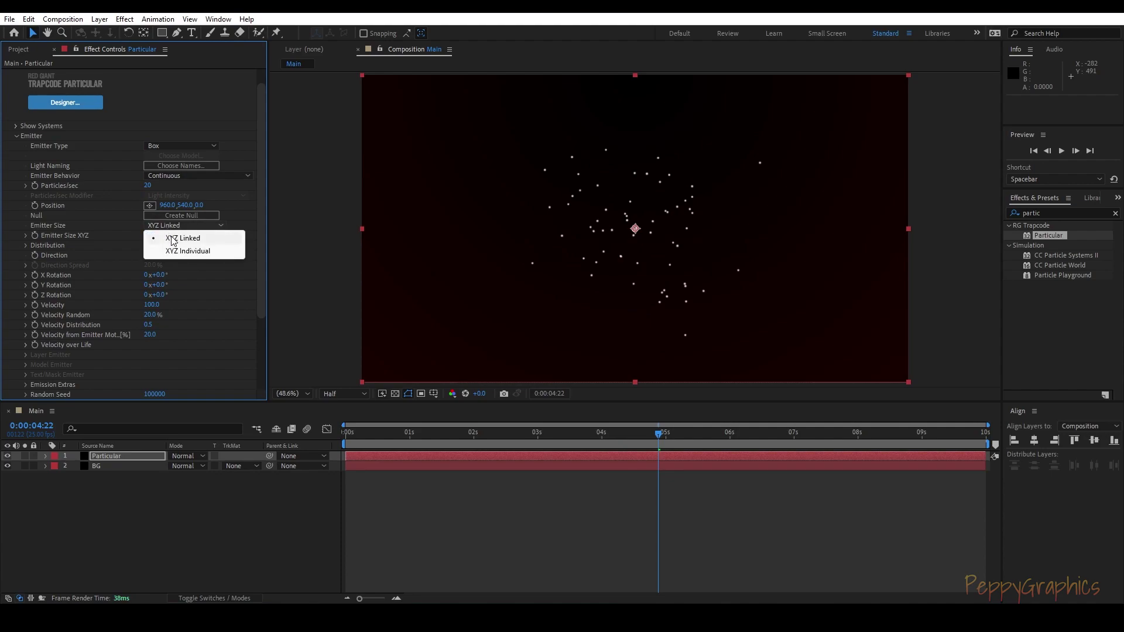
pyautogui.click(175, 251)
pyautogui.click(151, 235)
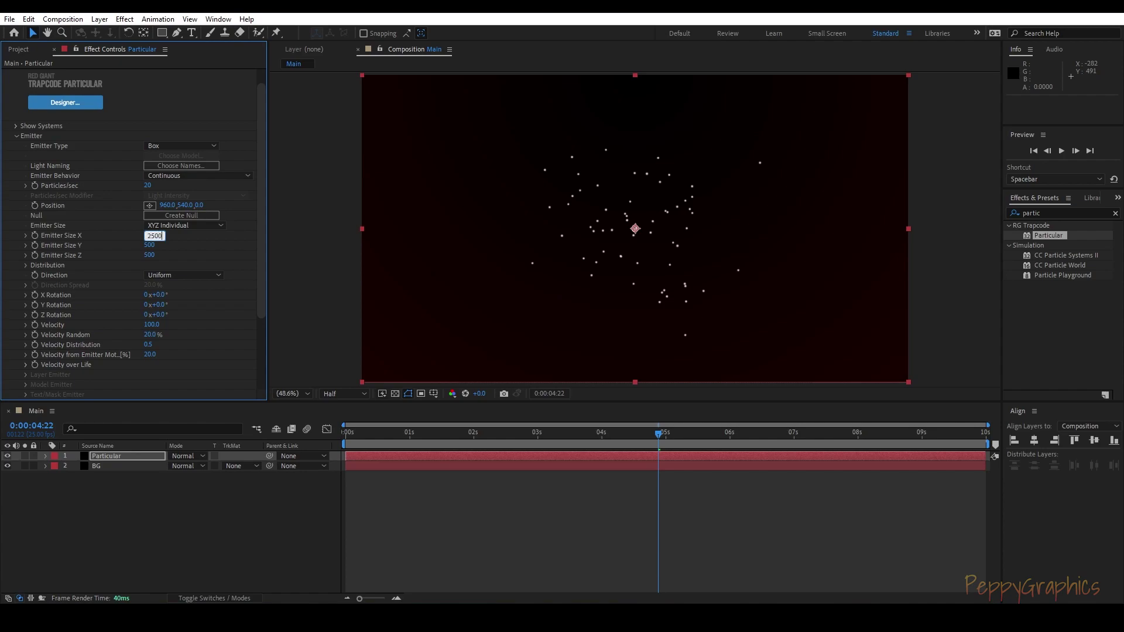
pyautogui.press('Return')
pyautogui.click(575, 436)
pyautogui.moveTo(575, 437); pyautogui.dragTo(719, 440)
# Step: Set the emitter direction to Directional with a direction spread of 0%, and scrub the timeline to check the motion
pyautogui.click(176, 275)
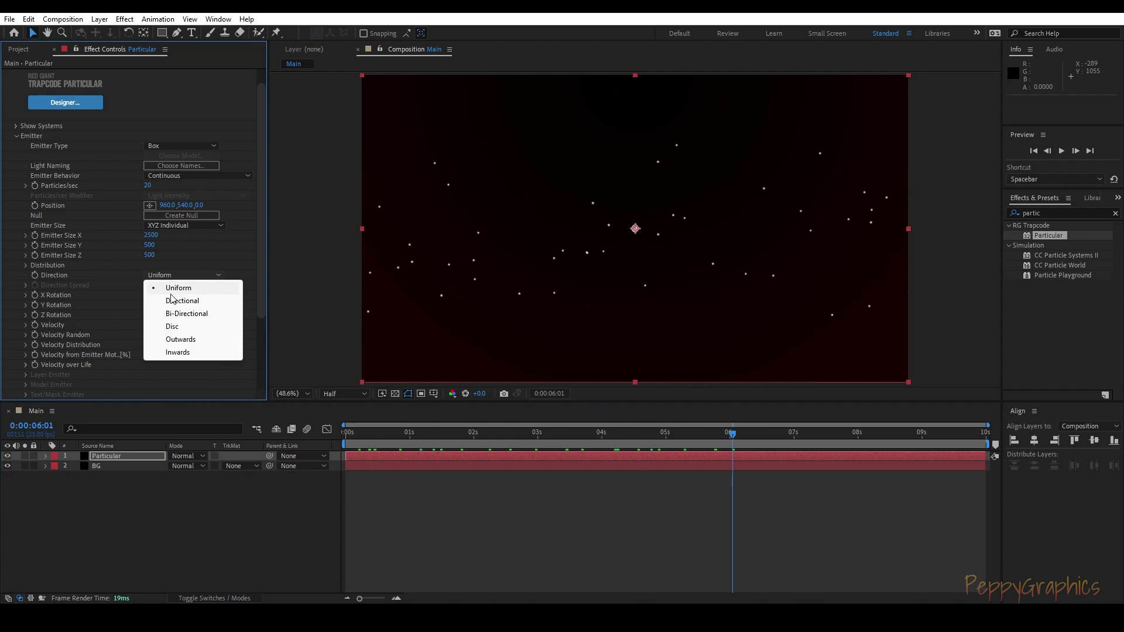
pyautogui.click(171, 305)
pyautogui.click(150, 285)
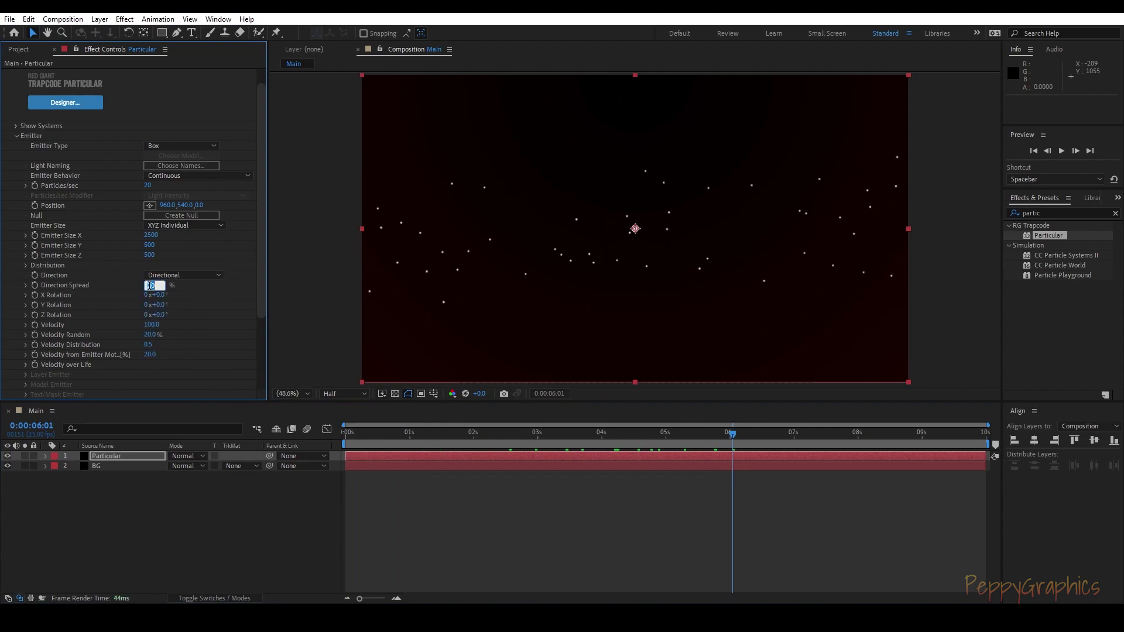
pyautogui.write('0')
pyautogui.press('Return')
pyautogui.click(604, 433)
pyautogui.moveTo(562, 430); pyautogui.dragTo(677, 434)
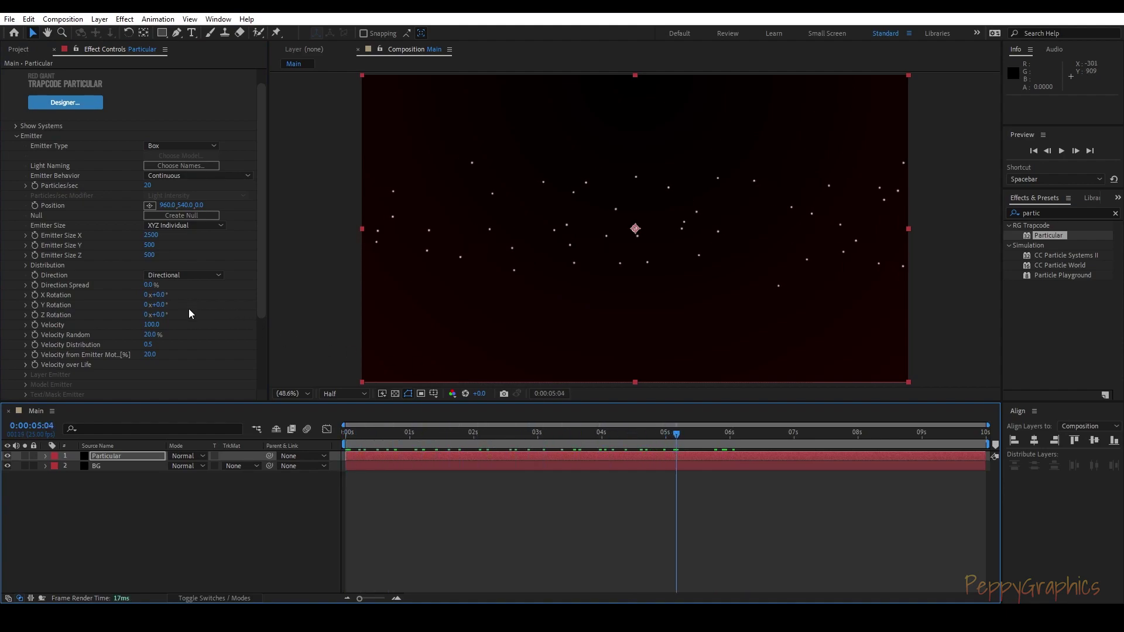
pyautogui.scroll(-2, 187, 342)
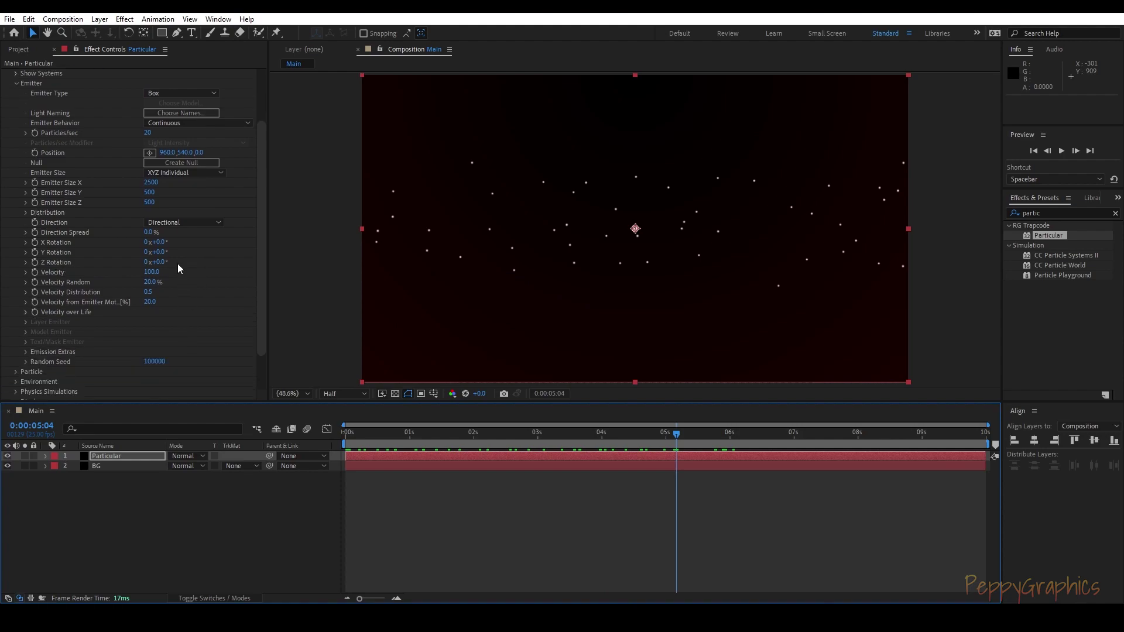
# Step: Set the emitter's X Rotation to 270° and scrub the timeline to check the particles' direction
pyautogui.click(159, 242)
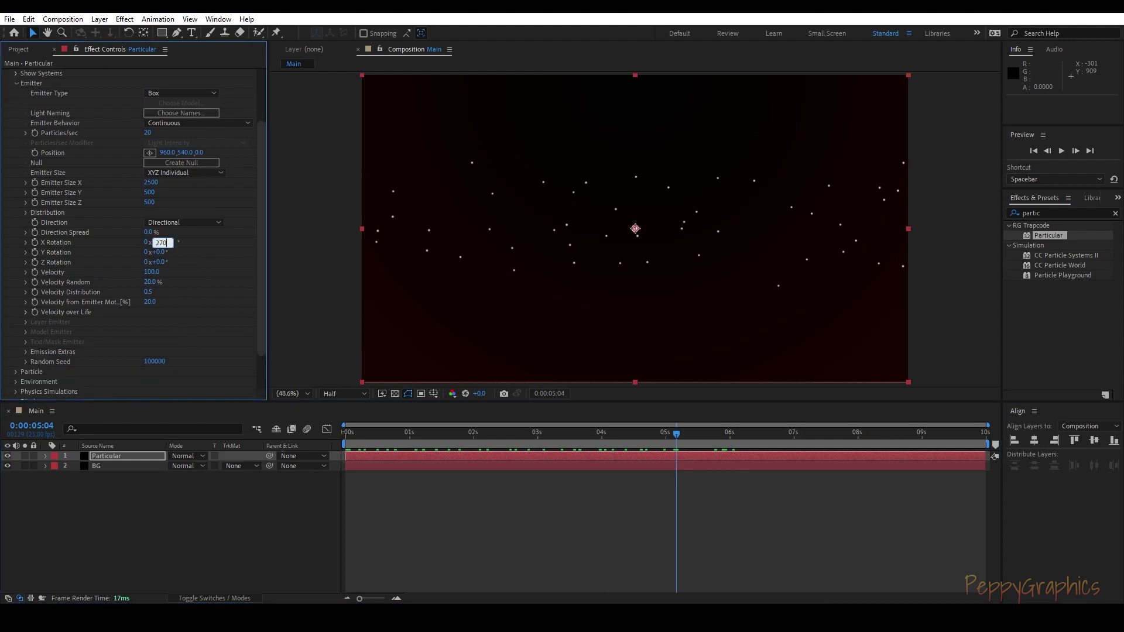
pyautogui.press('Return')
pyautogui.moveTo(645, 434); pyautogui.dragTo(441, 444)
# Step: Move the emitter above the frame to position 960, -127, and scrub to 0:00:08:17 to check the fall
pyautogui.scroll(-2, 536, 312)
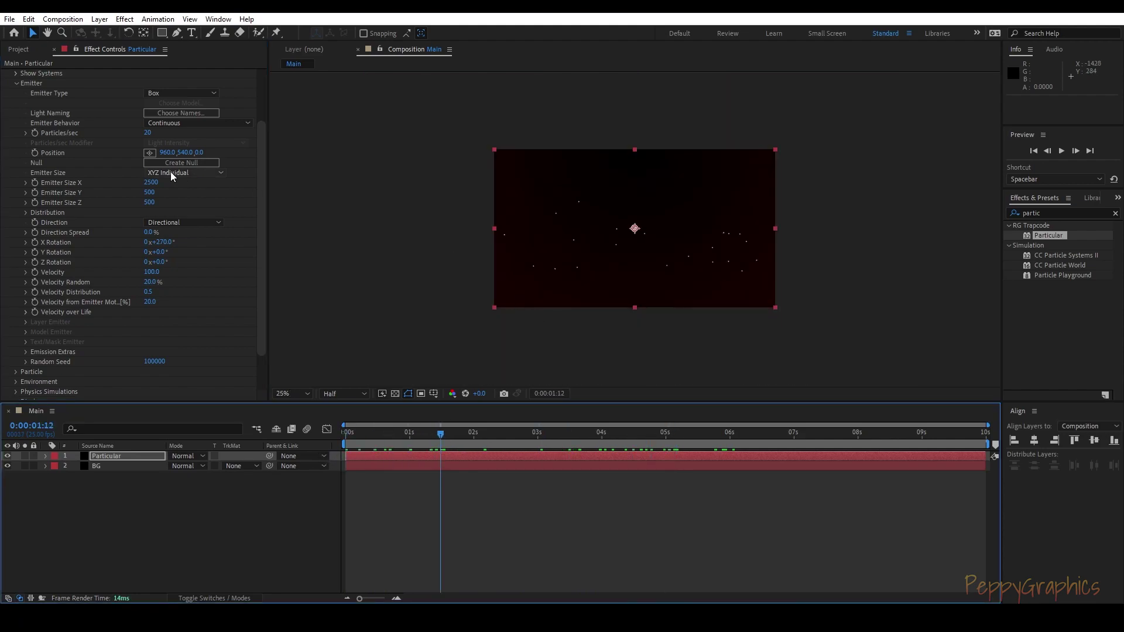
pyautogui.moveTo(190, 152); pyautogui.dragTo(2, 171)
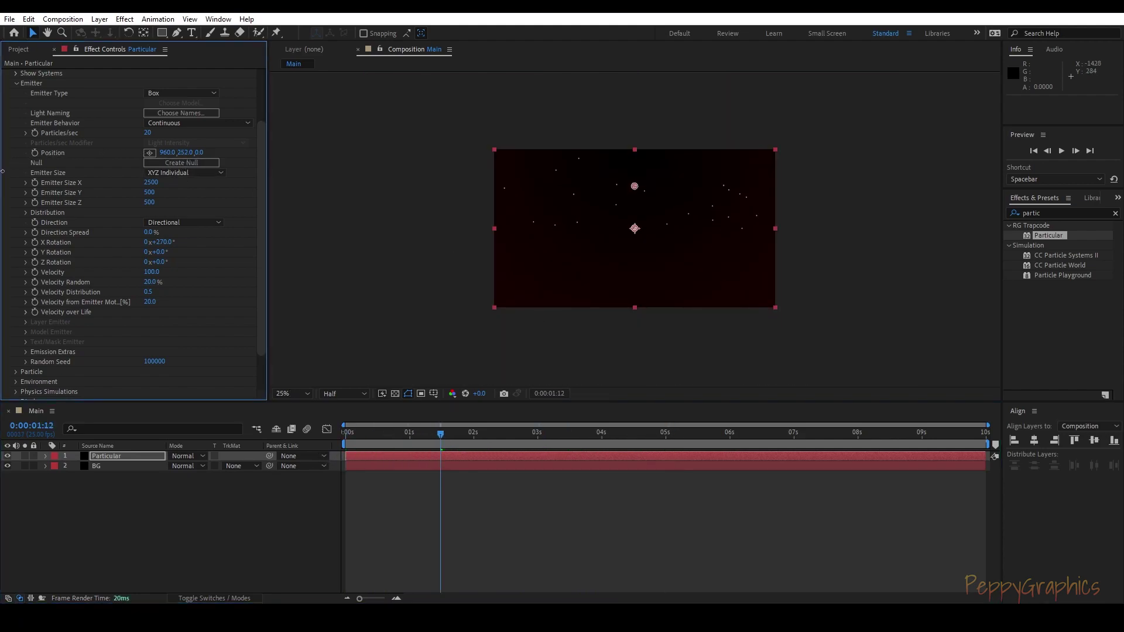
pyautogui.moveTo(636, 188); pyautogui.dragTo(636, 133)
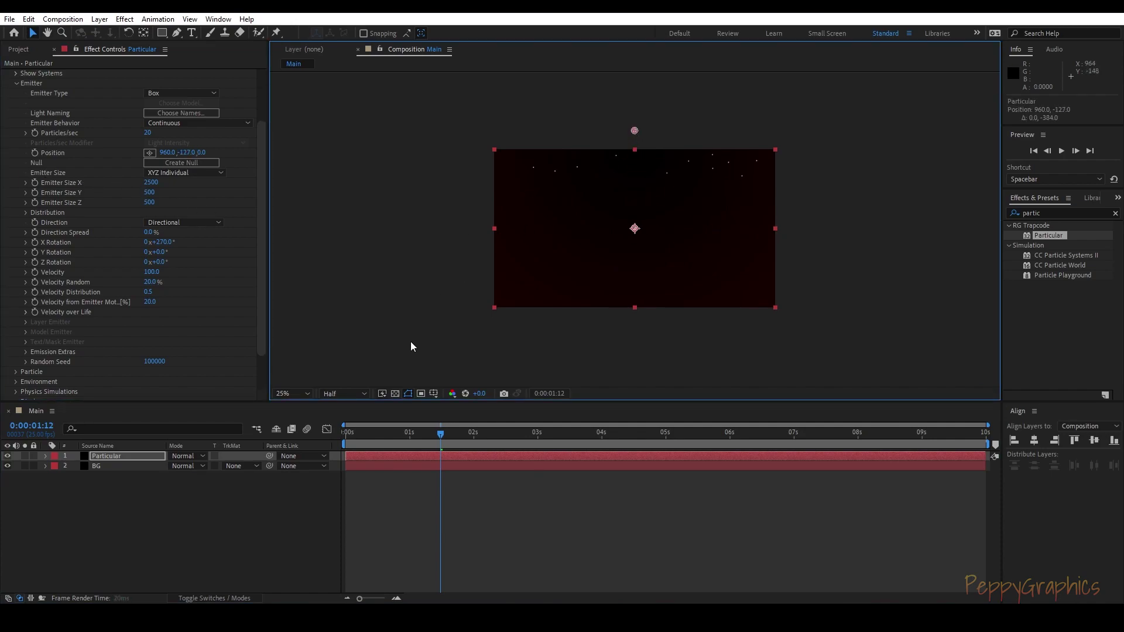
pyautogui.click(296, 393)
pyautogui.click(293, 188)
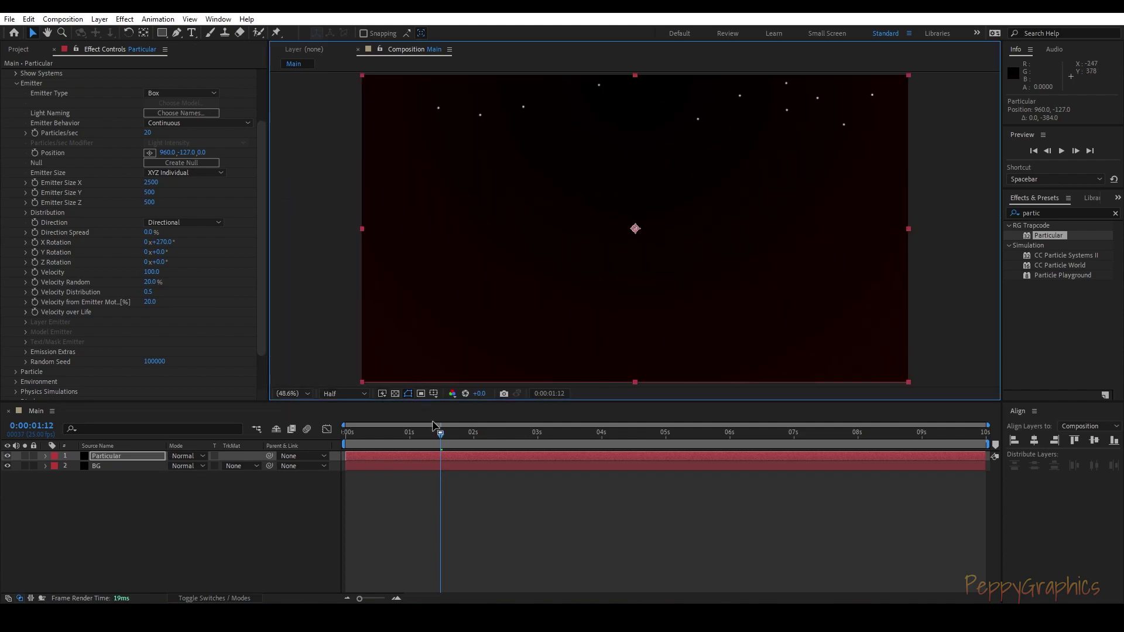
pyautogui.moveTo(427, 430); pyautogui.dragTo(902, 451)
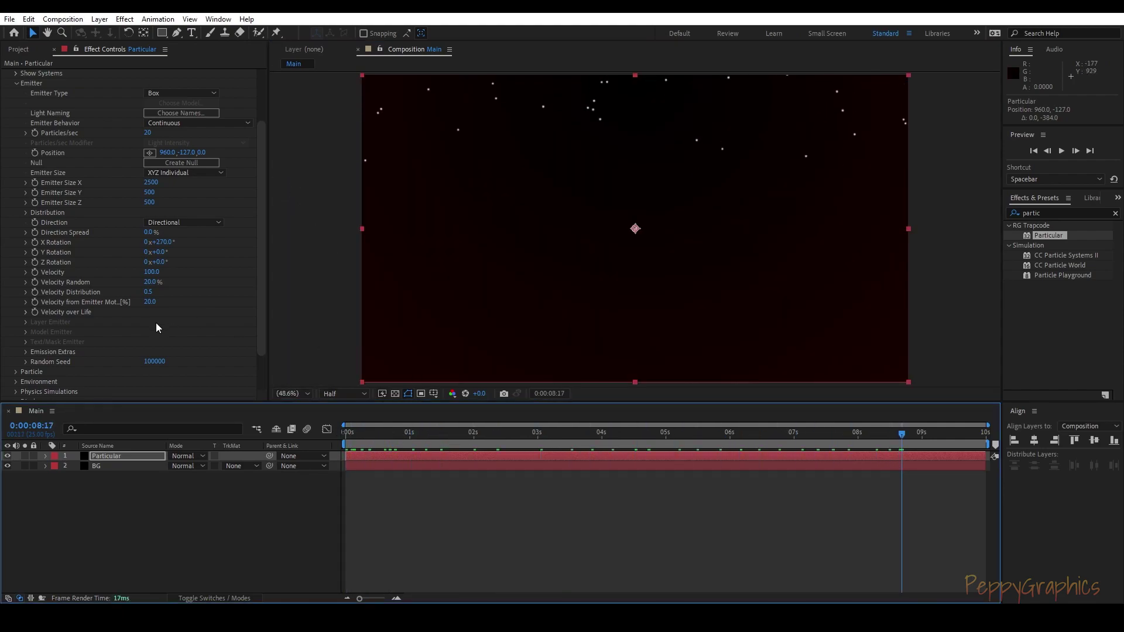
# Step: Set the emitter's velocity to 600 and scrub the timeline to check the falling speed
pyautogui.click(152, 272)
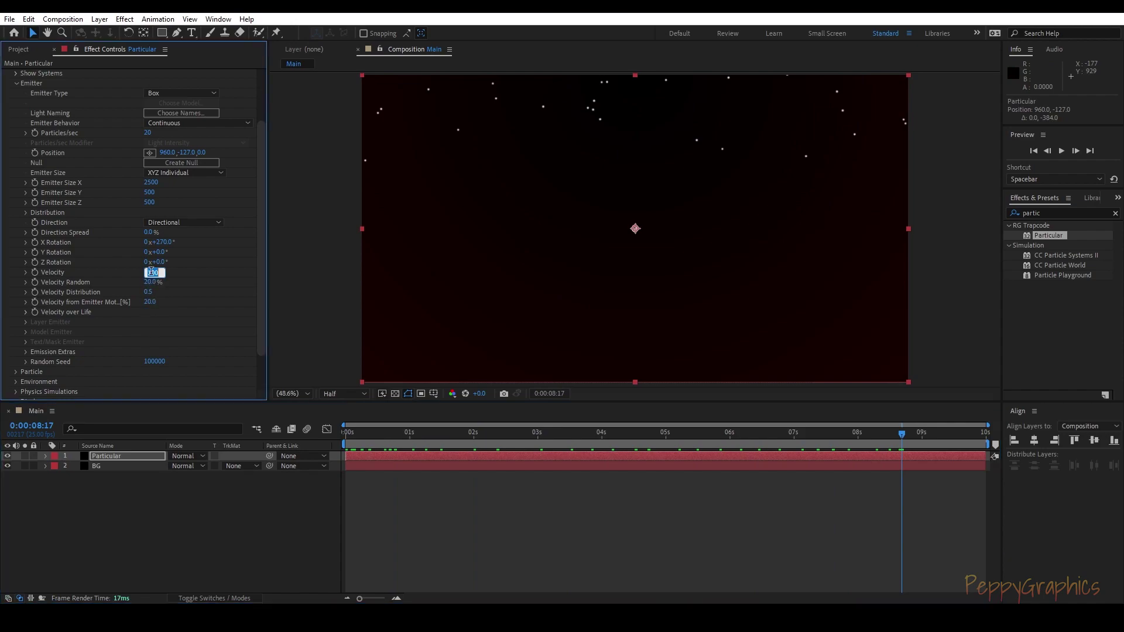
pyautogui.write('600')
pyautogui.press('Return')
pyautogui.moveTo(835, 442); pyautogui.dragTo(691, 441)
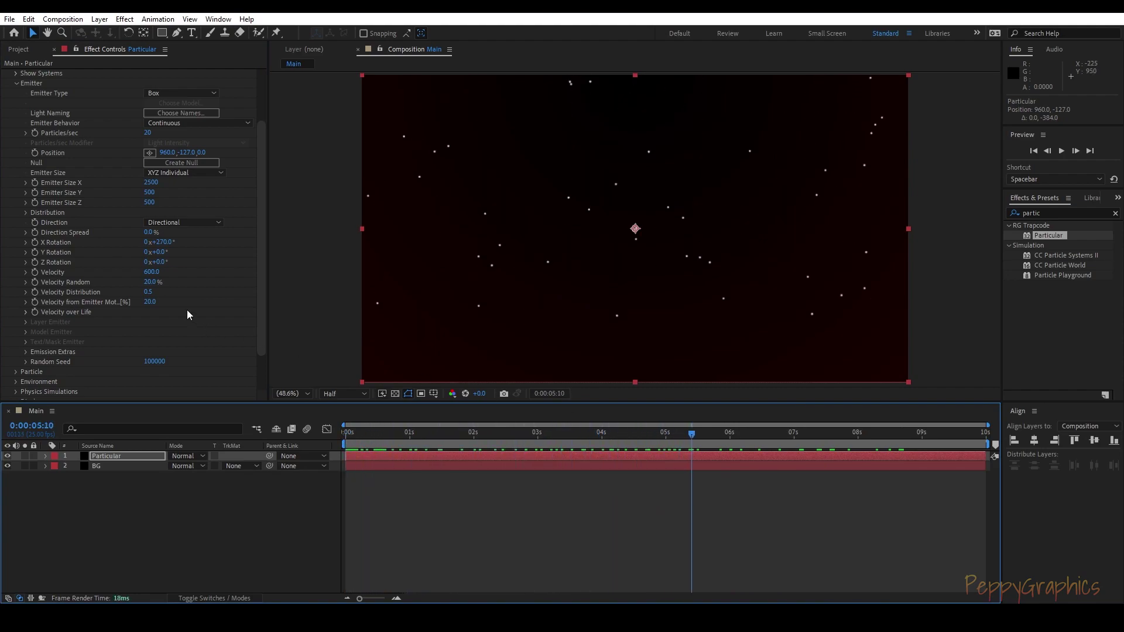
# Step: Set Velocity Random to 60% and preview the animation from the start of the composition
pyautogui.click(154, 282)
pyautogui.write('60')
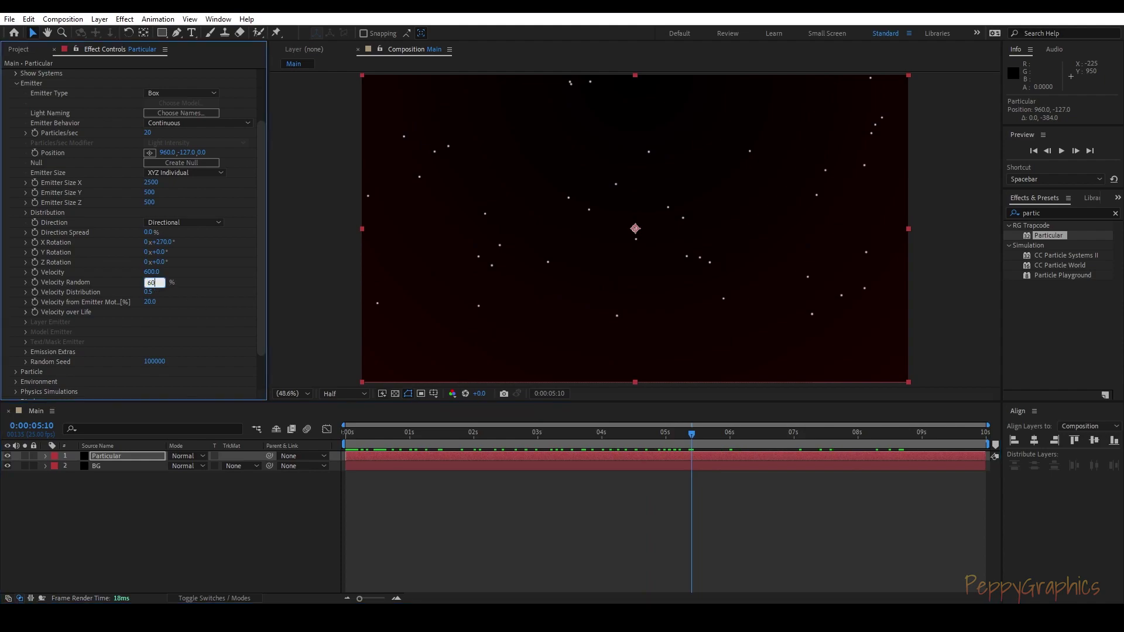
pyautogui.press('Return')
pyautogui.click(673, 433)
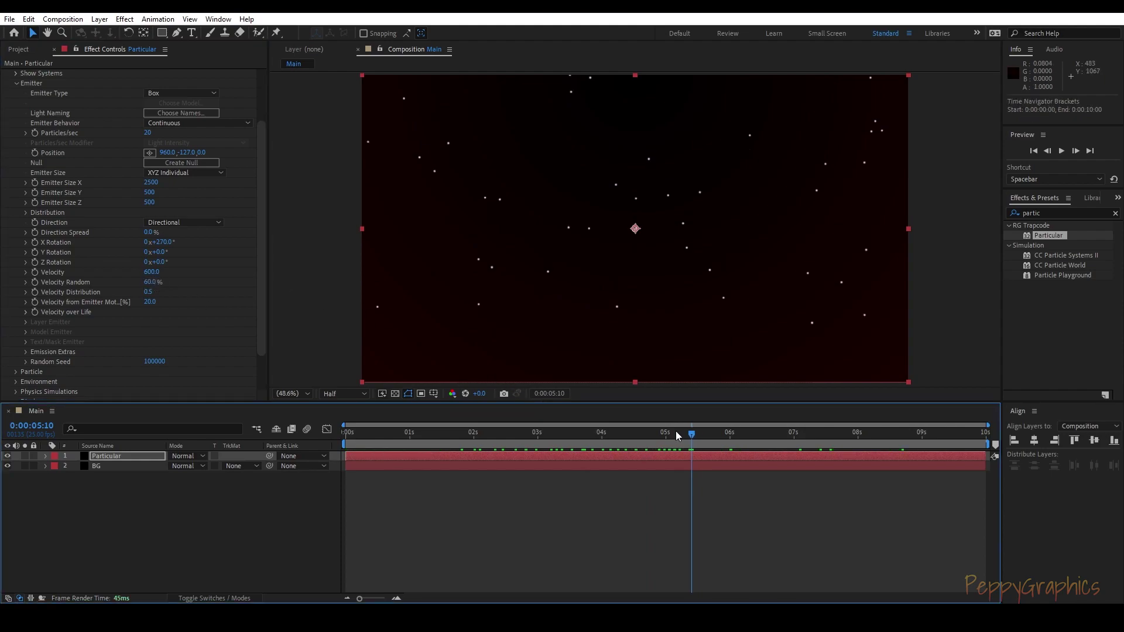
pyautogui.moveTo(659, 436); pyautogui.dragTo(292, 449)
pyautogui.press('space')
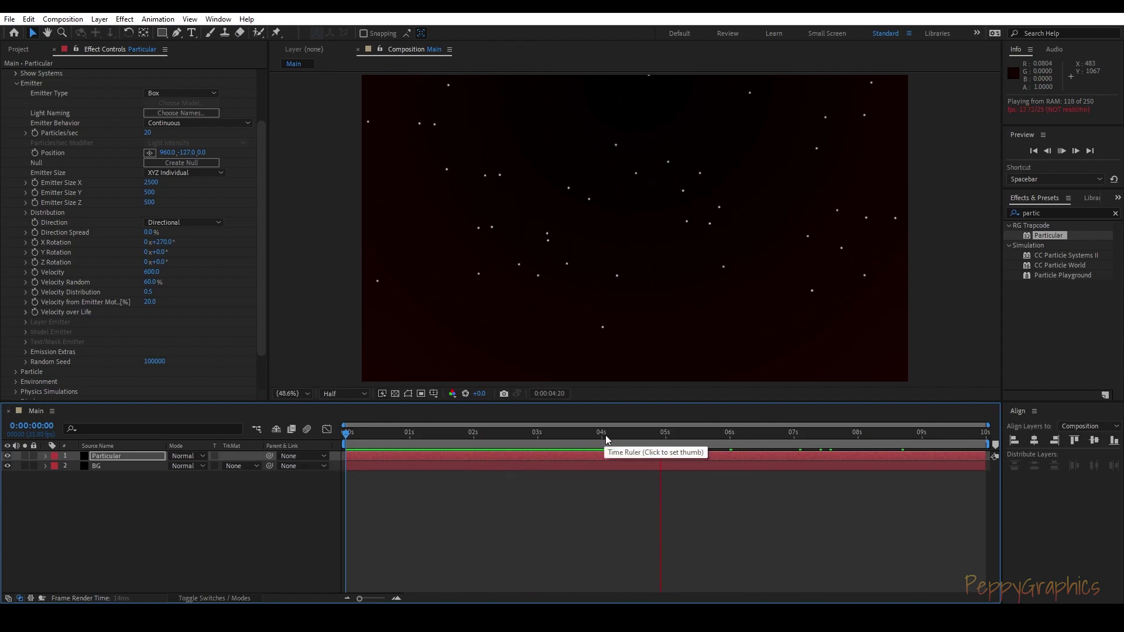
pyautogui.moveTo(621, 434)
pyautogui.mouseDown()
pyautogui.moveTo(349, 445)
pyautogui.moveTo(607, 448)
pyautogui.mouseUp()
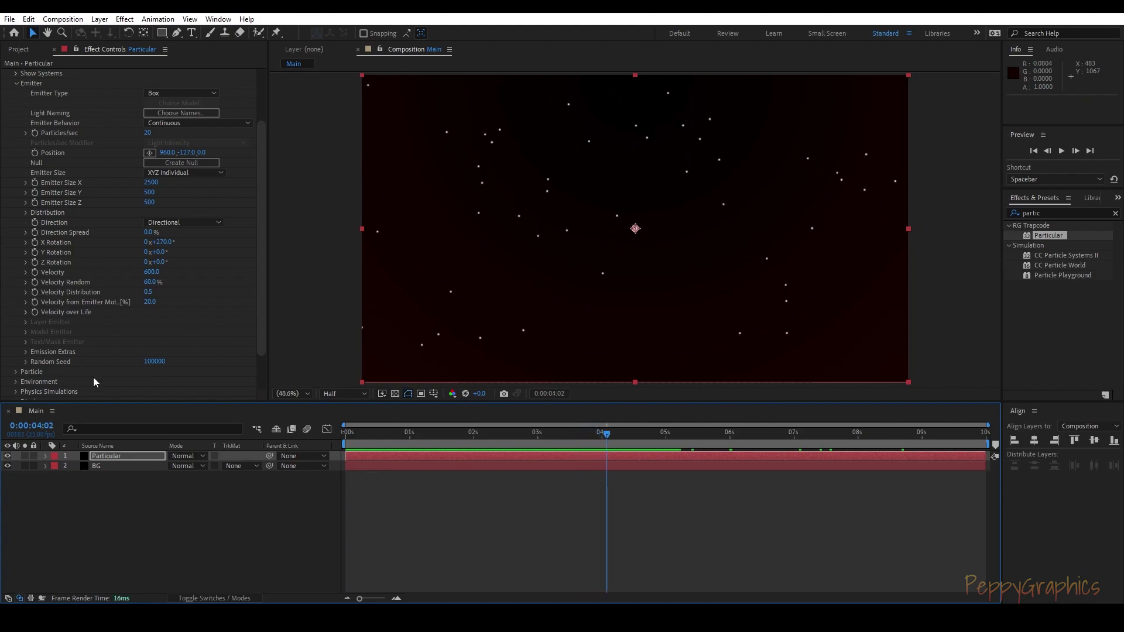
# Step: Set the particle life to 10 seconds and scrub the timeline to 0:00:06:15 to check the particles
pyautogui.click(16, 372)
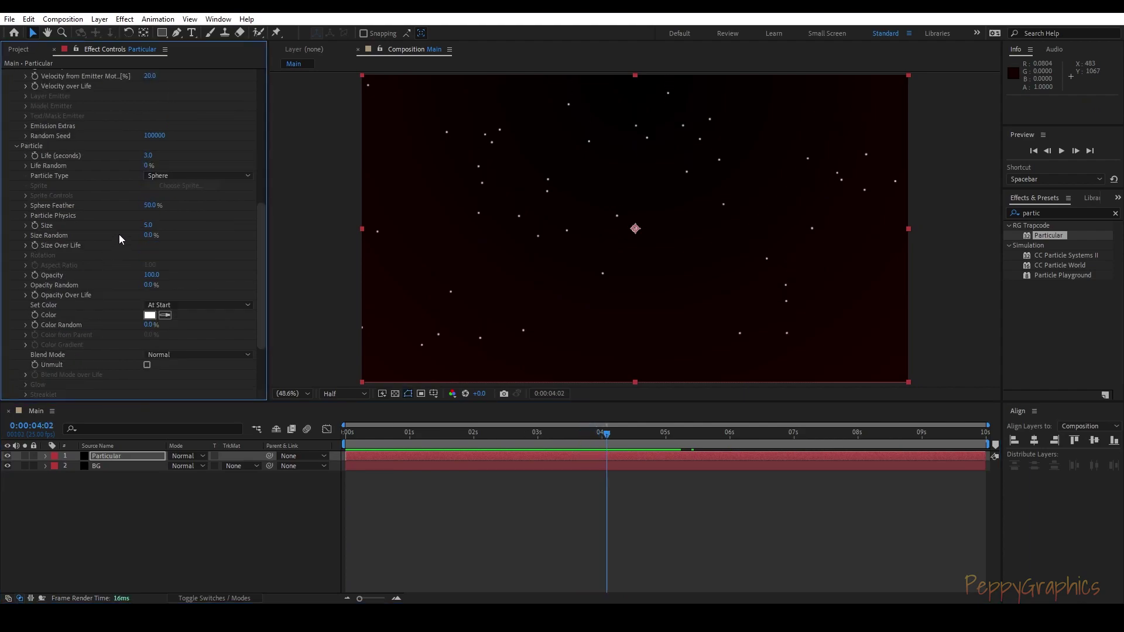
pyautogui.click(147, 156)
pyautogui.write('10')
pyautogui.press('Return')
pyautogui.click(147, 168)
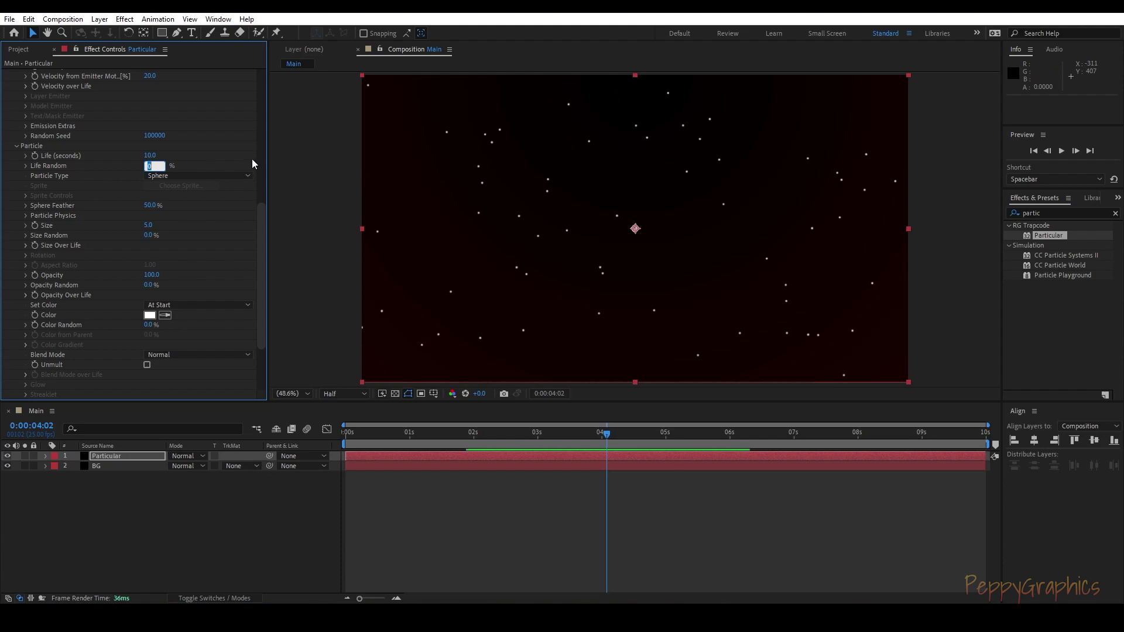
pyautogui.click(208, 150)
pyautogui.moveTo(606, 435)
pyautogui.mouseDown()
pyautogui.moveTo(652, 435)
pyautogui.moveTo(619, 435)
pyautogui.mouseUp()
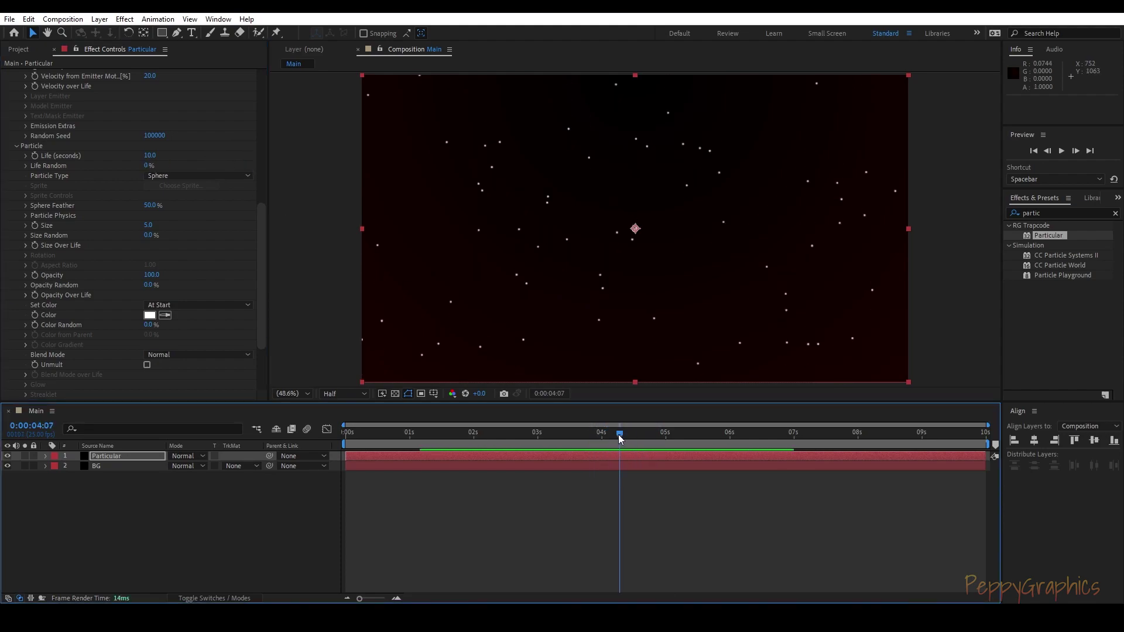
pyautogui.scroll(-2, 210, 240)
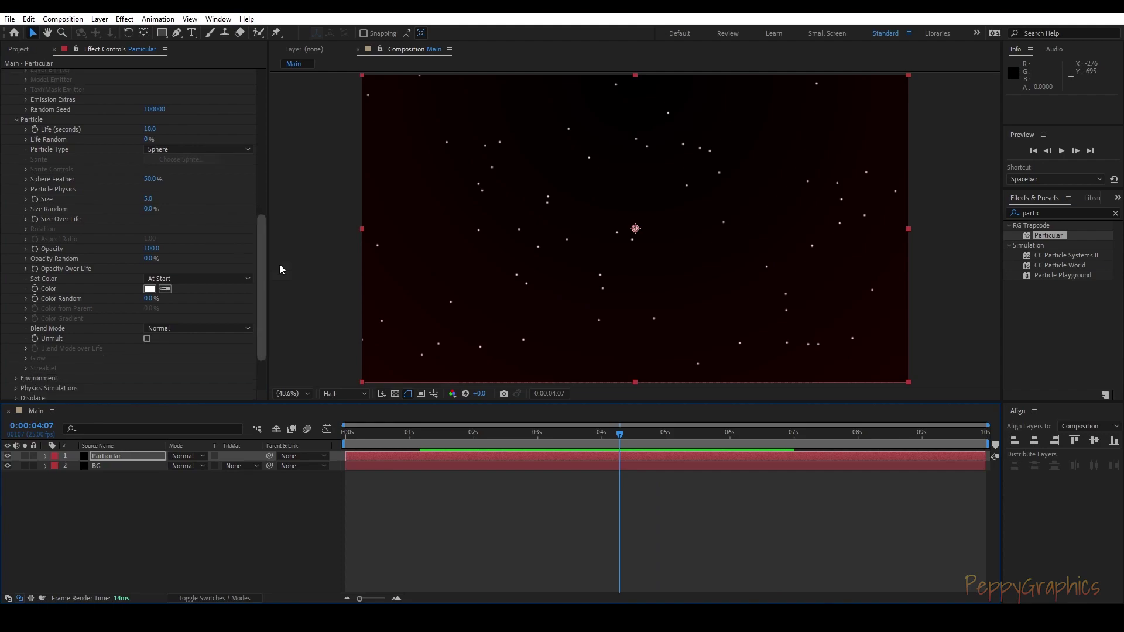
pyautogui.moveTo(607, 432); pyautogui.dragTo(768, 456)
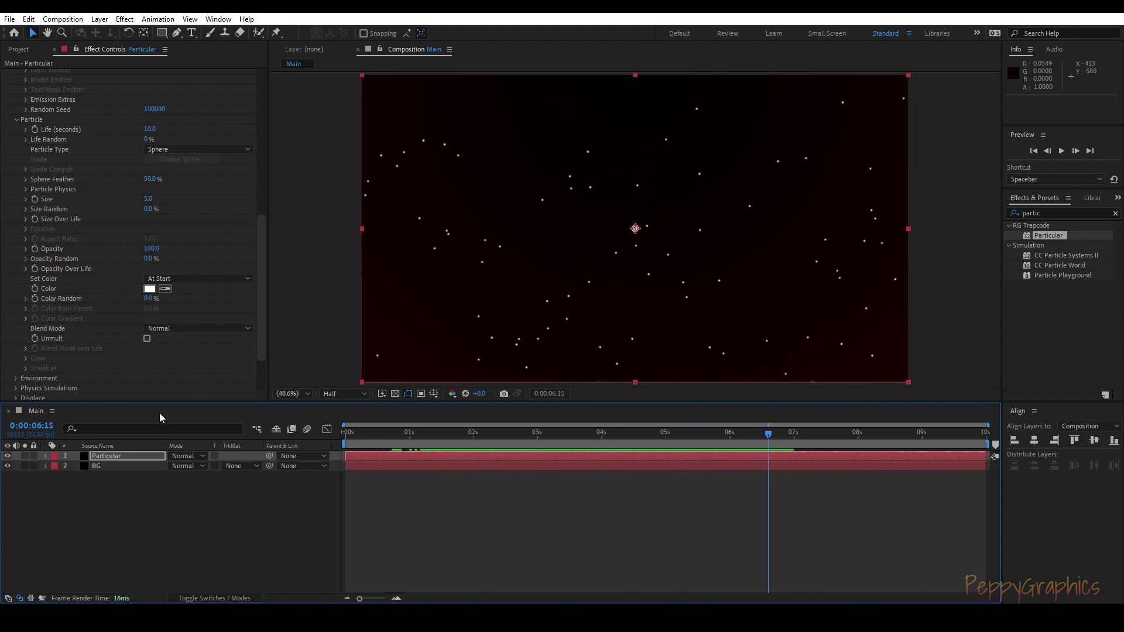
pyautogui.click(122, 500)
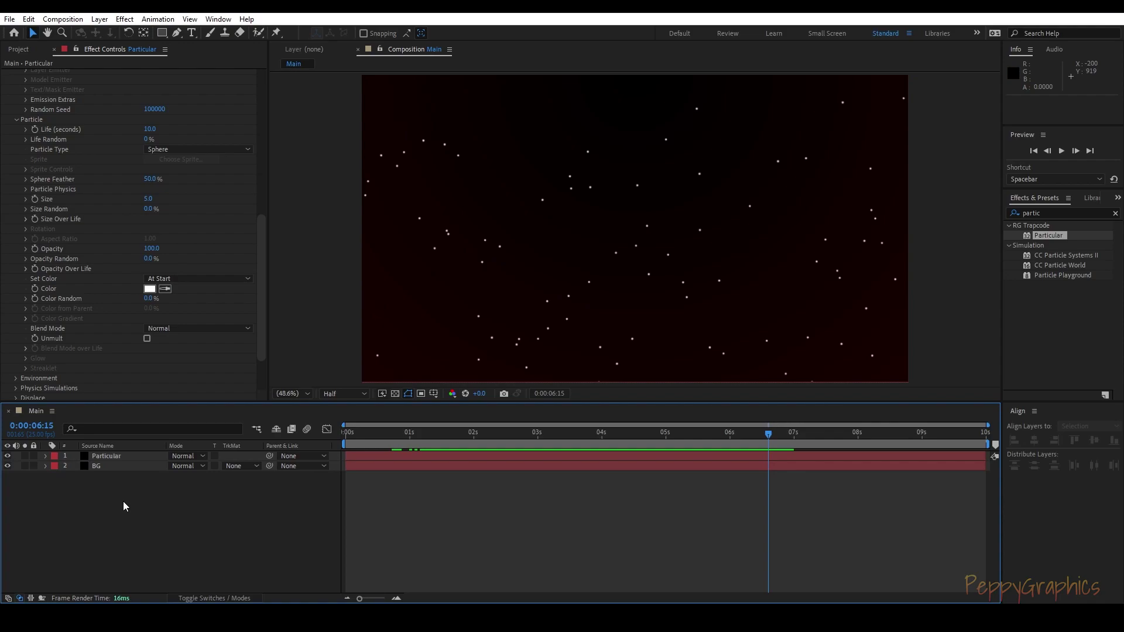
pyautogui.hotkey('ctrl', 's')
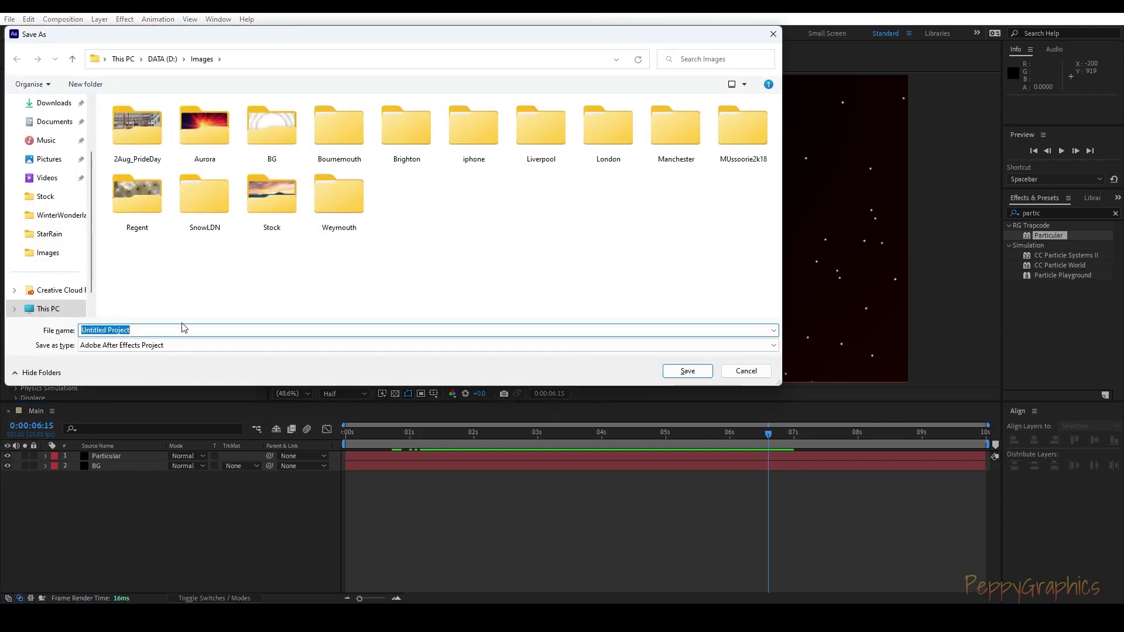
pyautogui.click(745, 371)
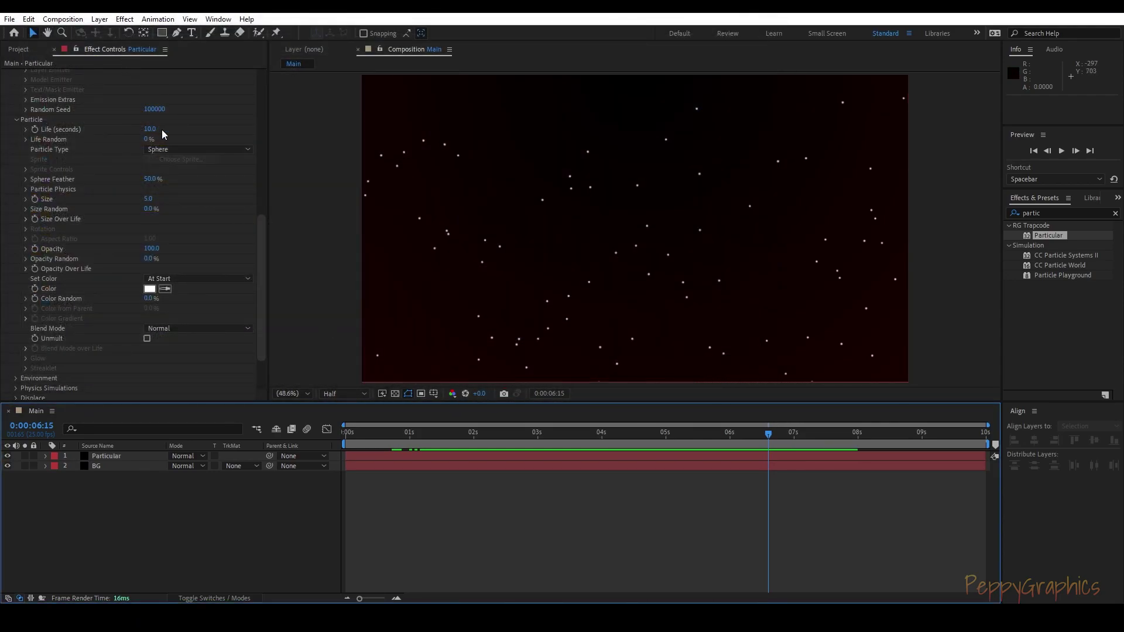
# Step: Save the project under the file name Star
pyautogui.click(9, 19)
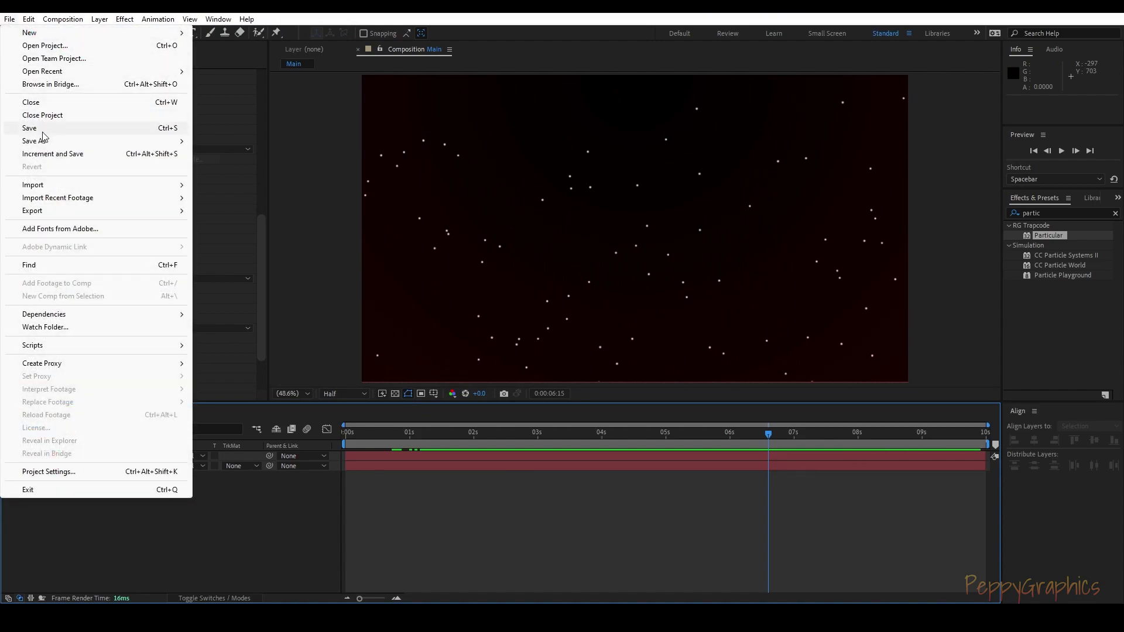
pyautogui.click(42, 129)
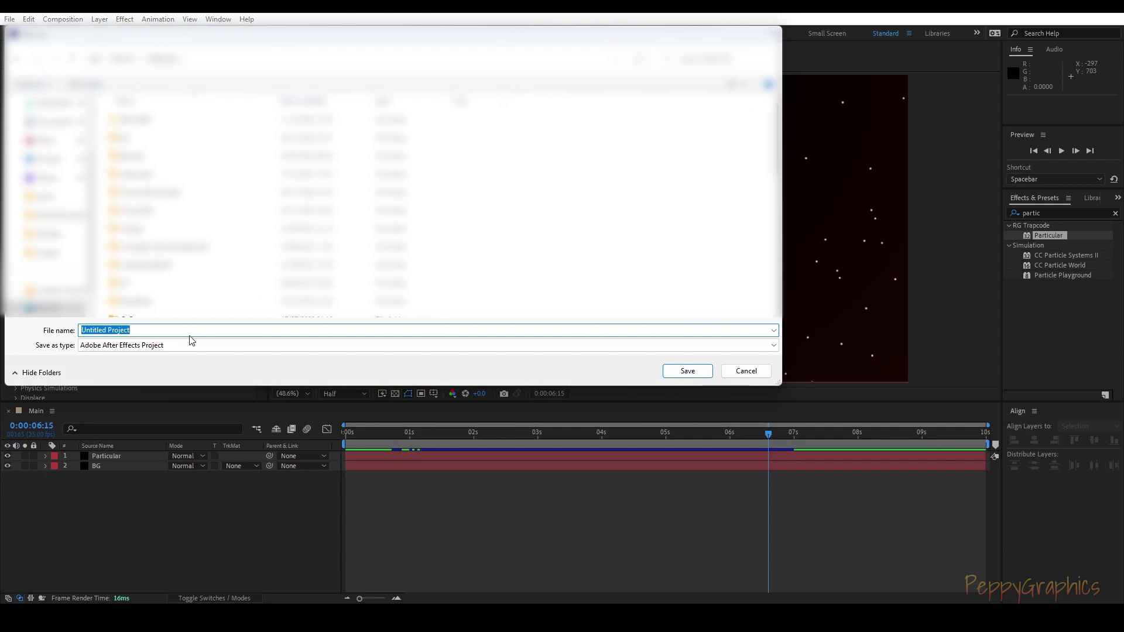
pyautogui.write('Star')
pyautogui.press('Return')
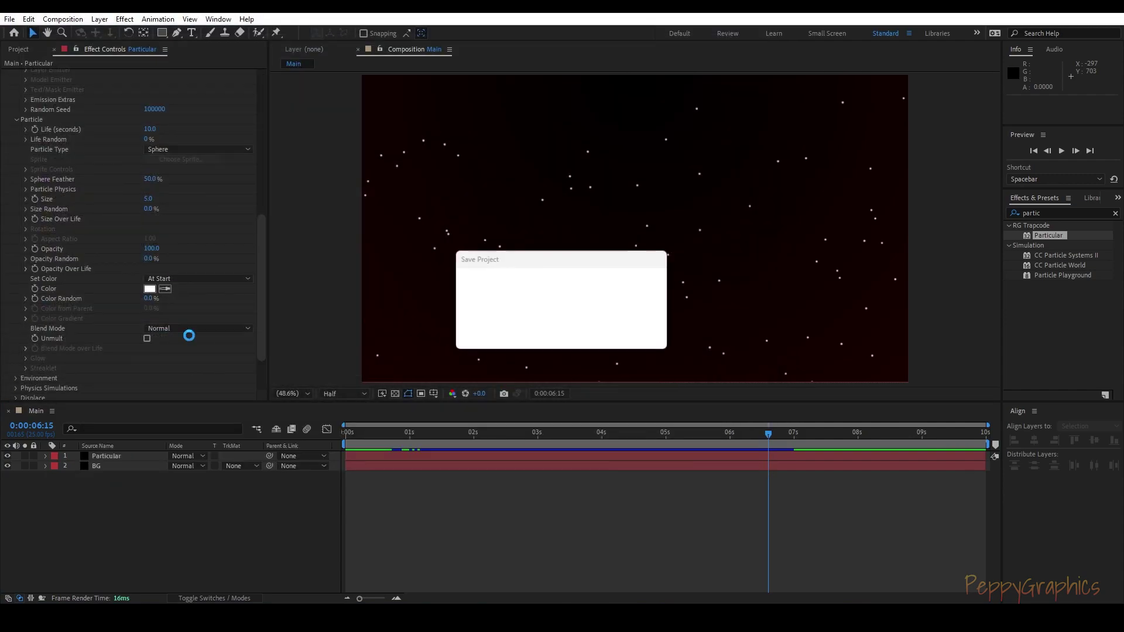
# Step: Create a new composition with a width and height of 100 px
pyautogui.rightClick(112, 512)
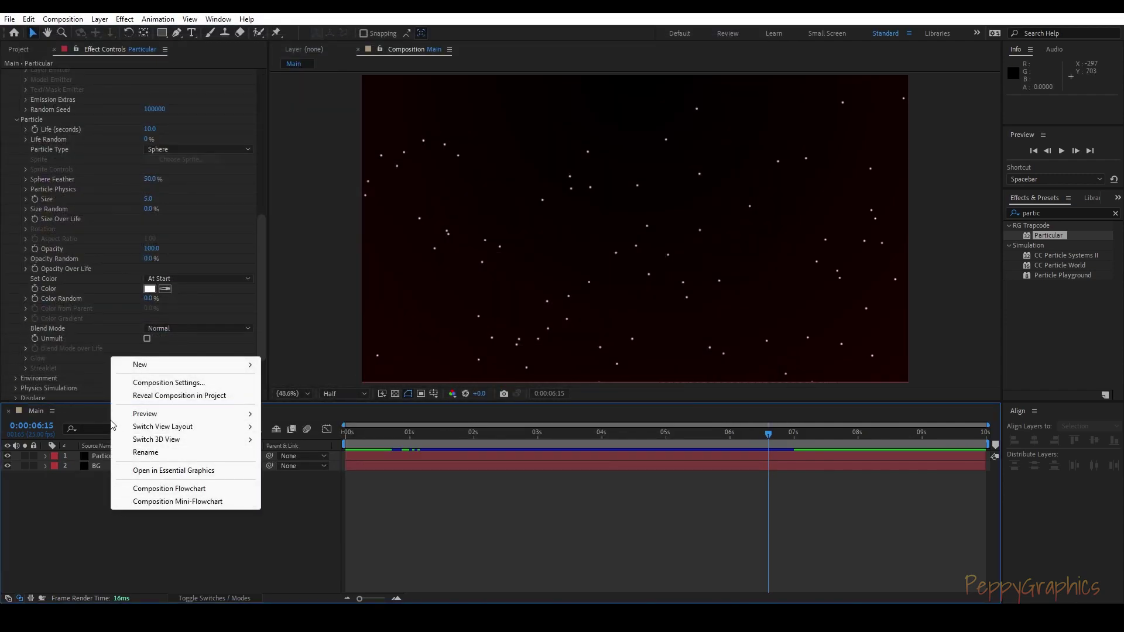
pyautogui.click(19, 55)
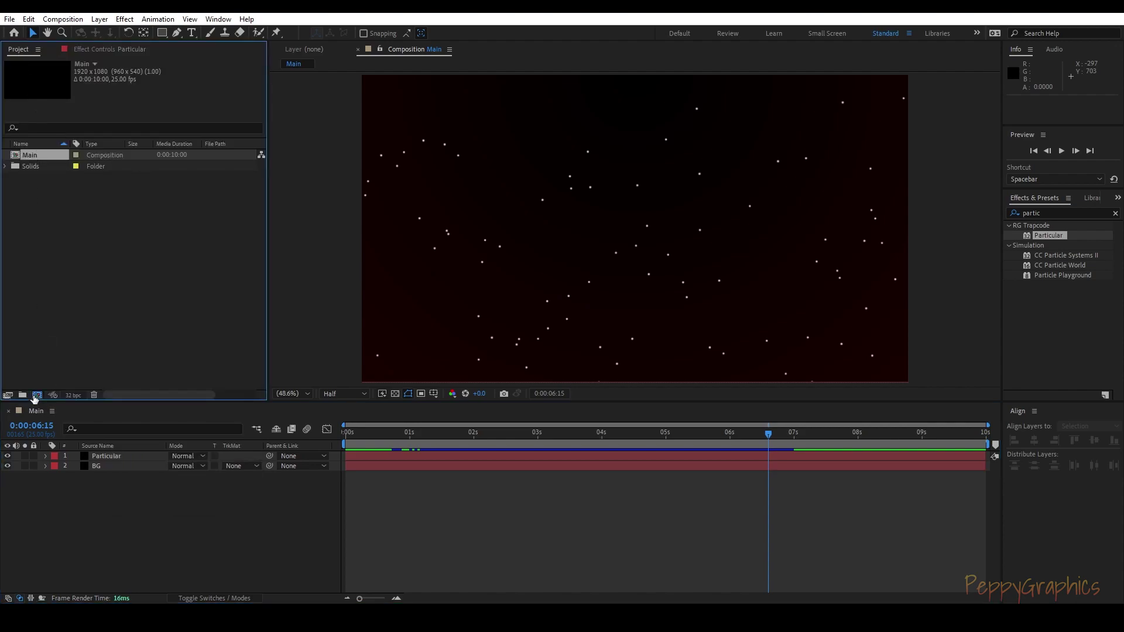
pyautogui.click(37, 395)
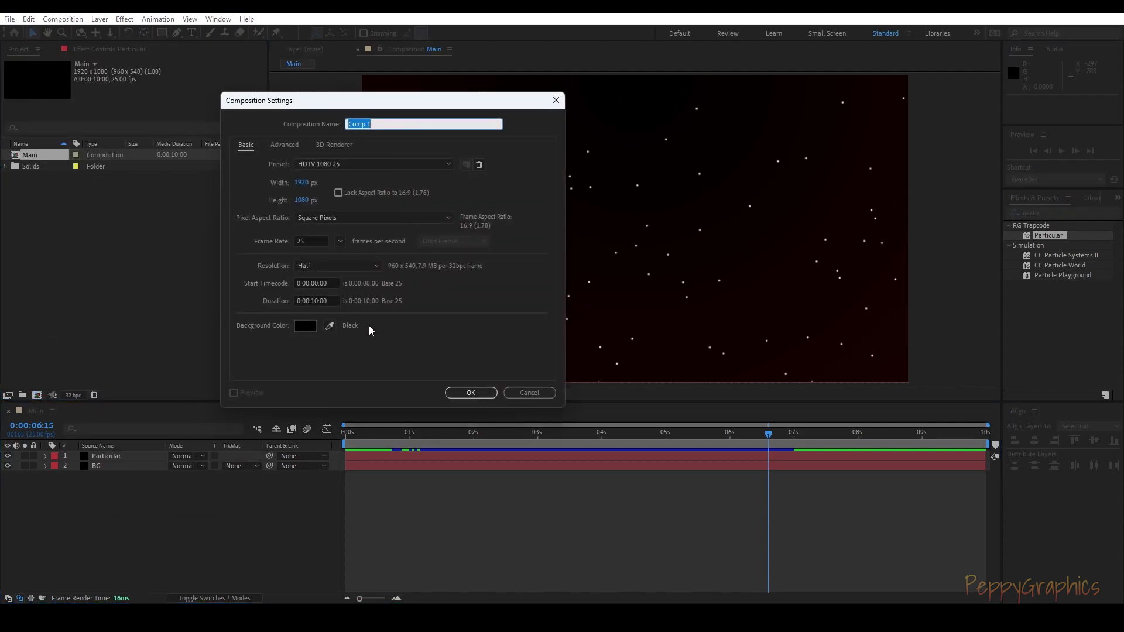
pyautogui.click(302, 182)
pyautogui.write('100')
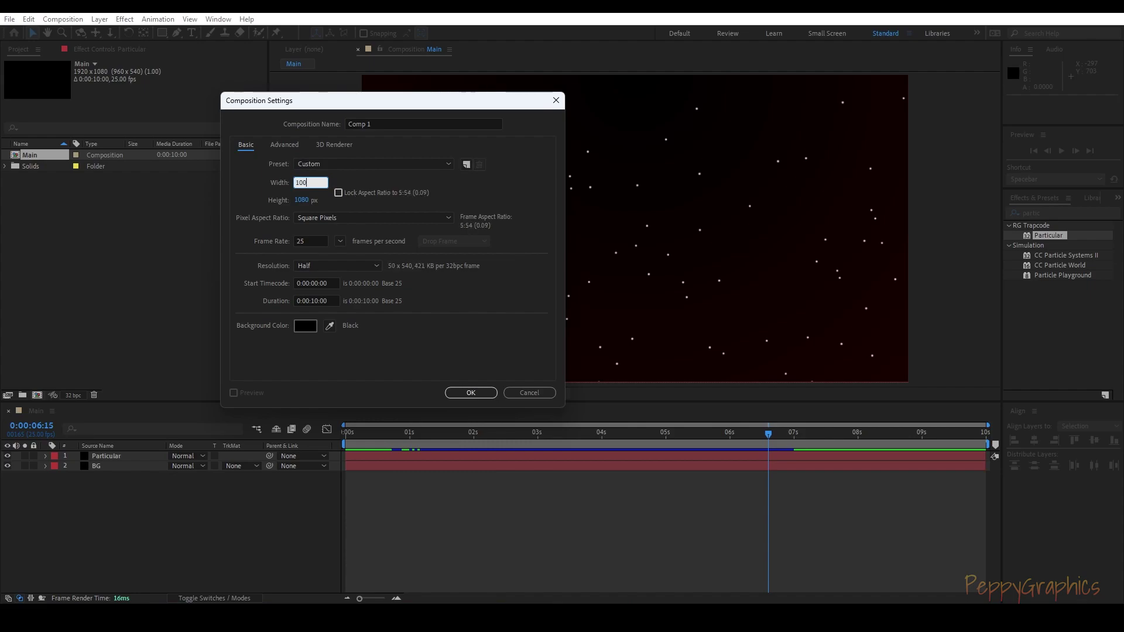
pyautogui.press('Tab')
pyautogui.write('100')
pyautogui.press('Return')
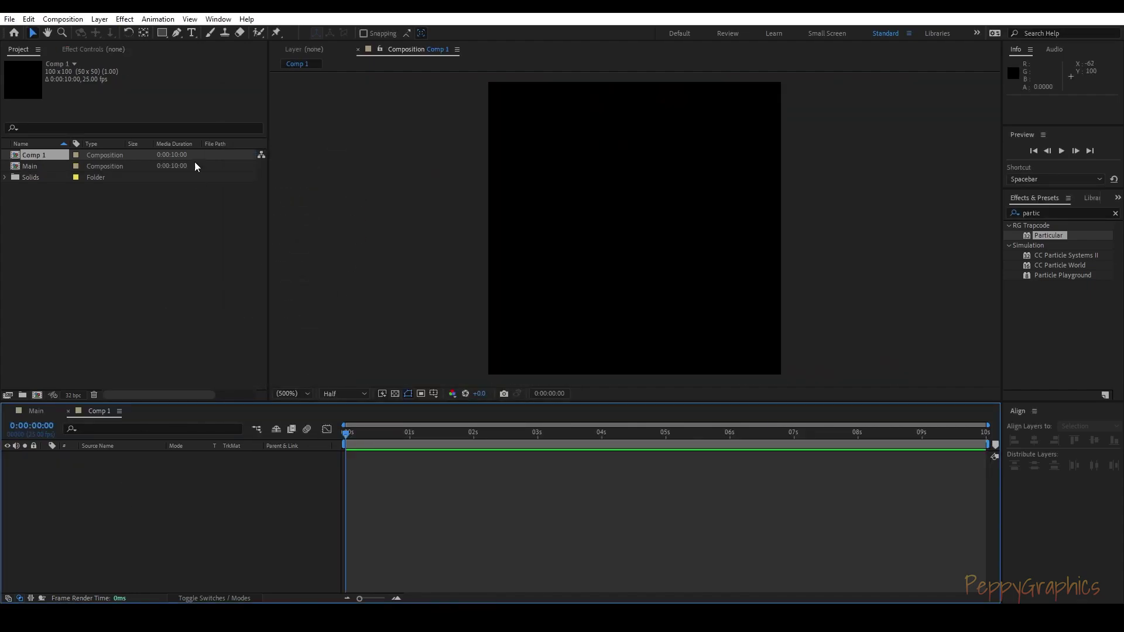
# Step: Add a star shape that fills the new composition using the Star tool
pyautogui.click(164, 34)
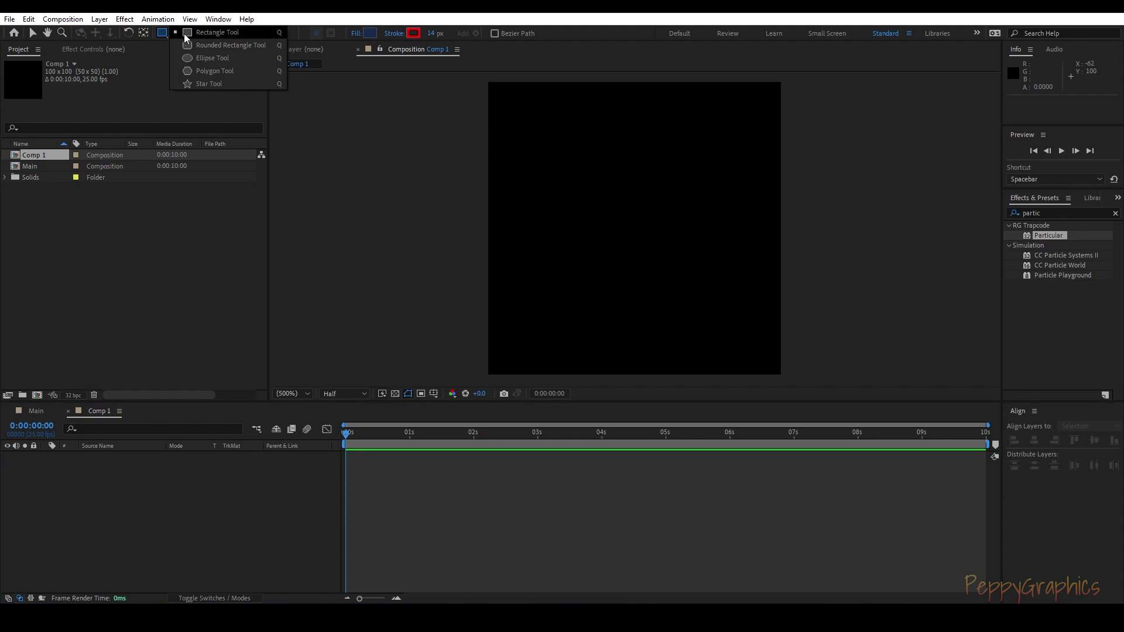
pyautogui.click(199, 84)
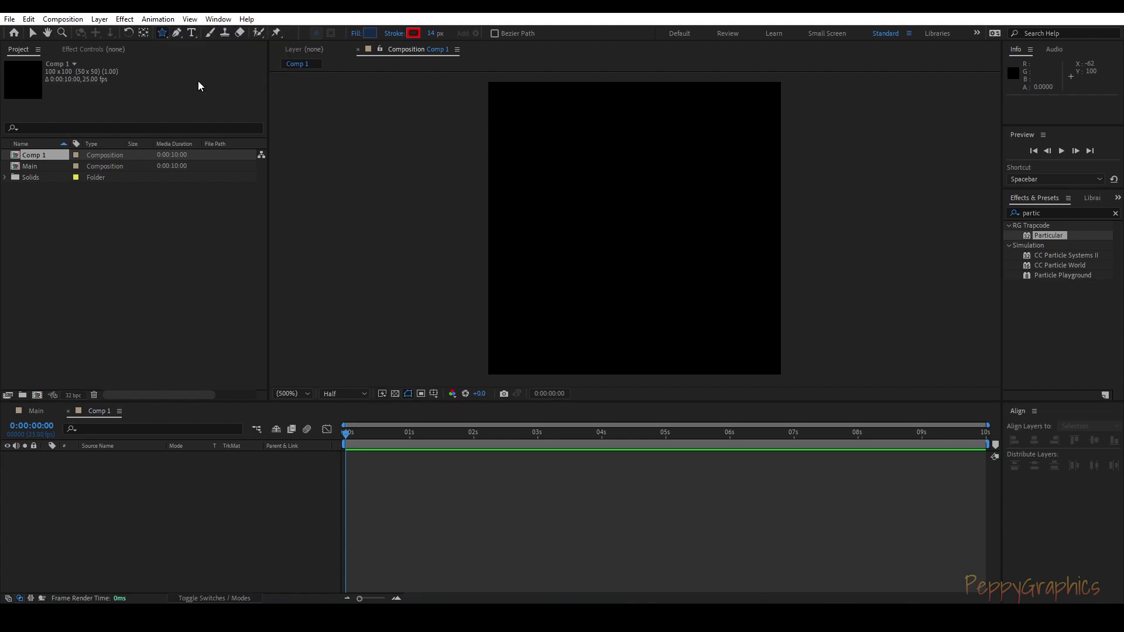
pyautogui.doubleClick(161, 33)
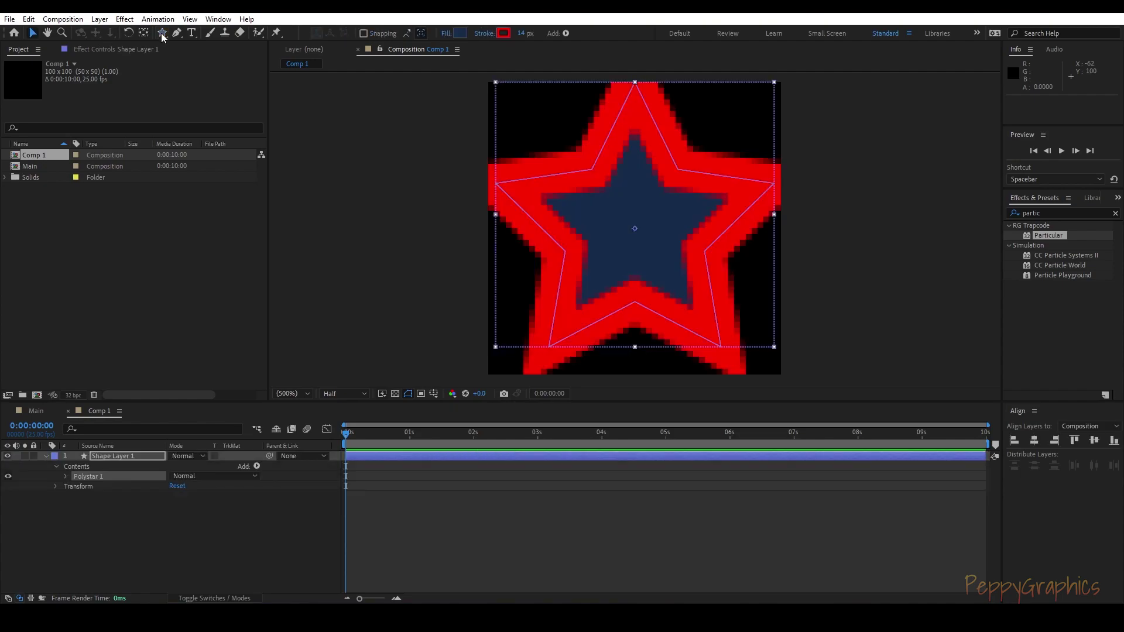
# Step: Remove the star's stroke and set its fill colour to white (FFFFFF)
pyautogui.click(486, 33)
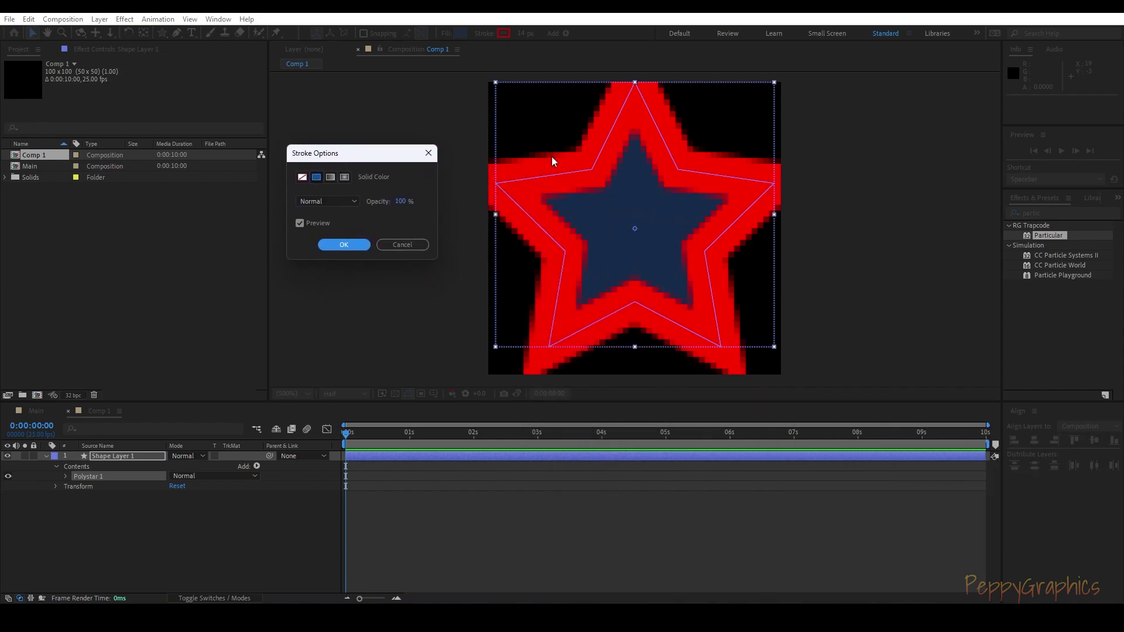
pyautogui.click(302, 178)
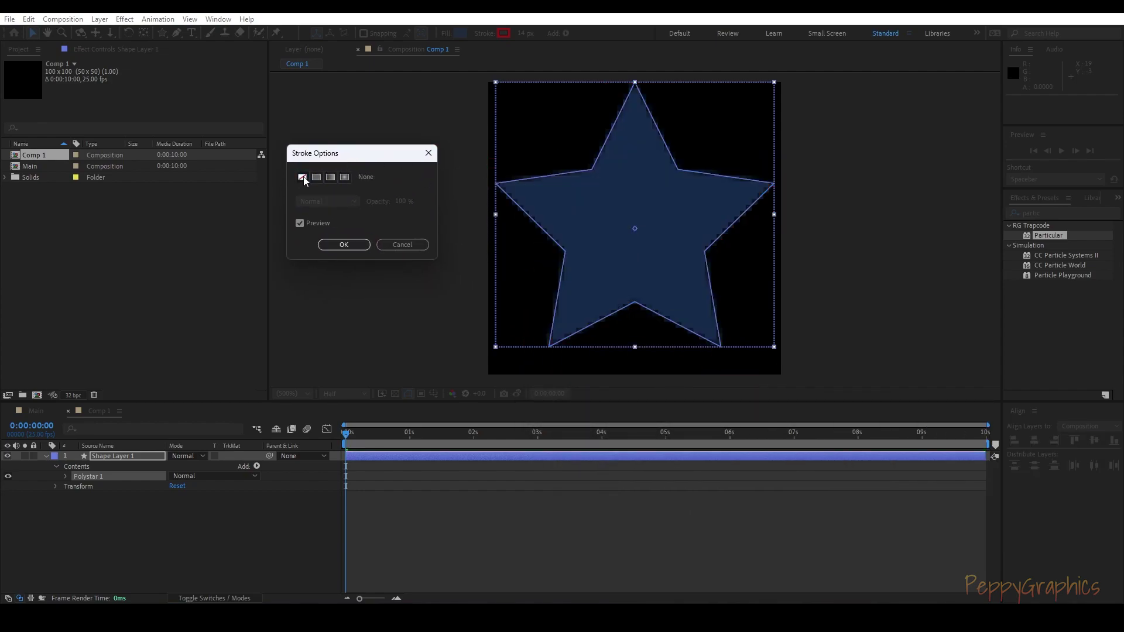
pyautogui.click(343, 244)
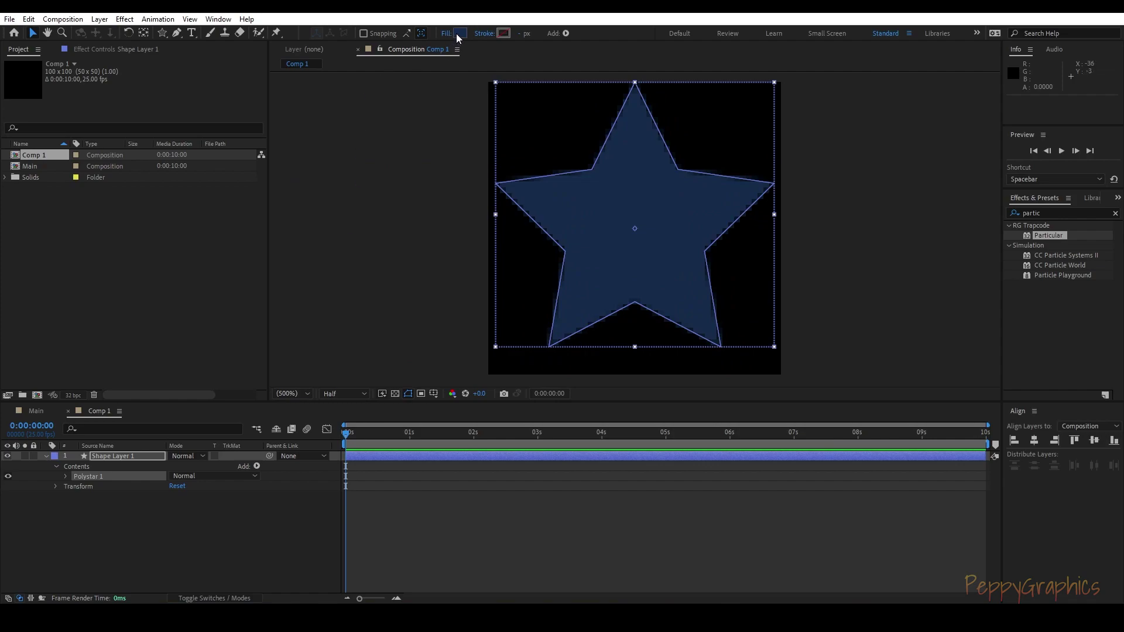
pyautogui.click(460, 33)
pyautogui.moveTo(111, 257); pyautogui.dragTo(14, 221)
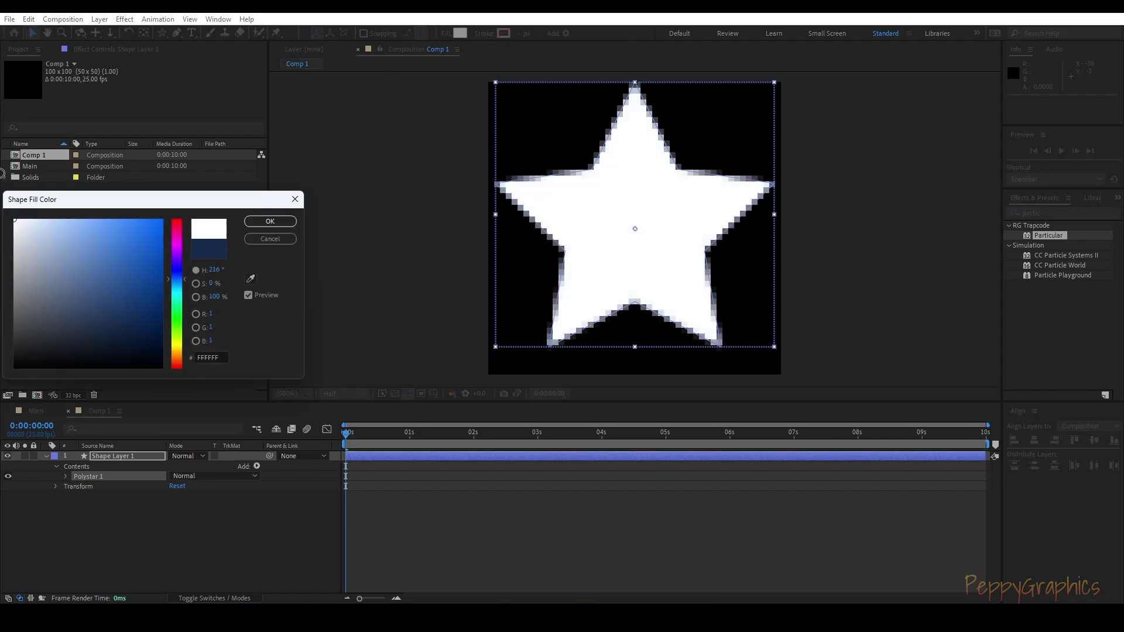
pyautogui.click(270, 222)
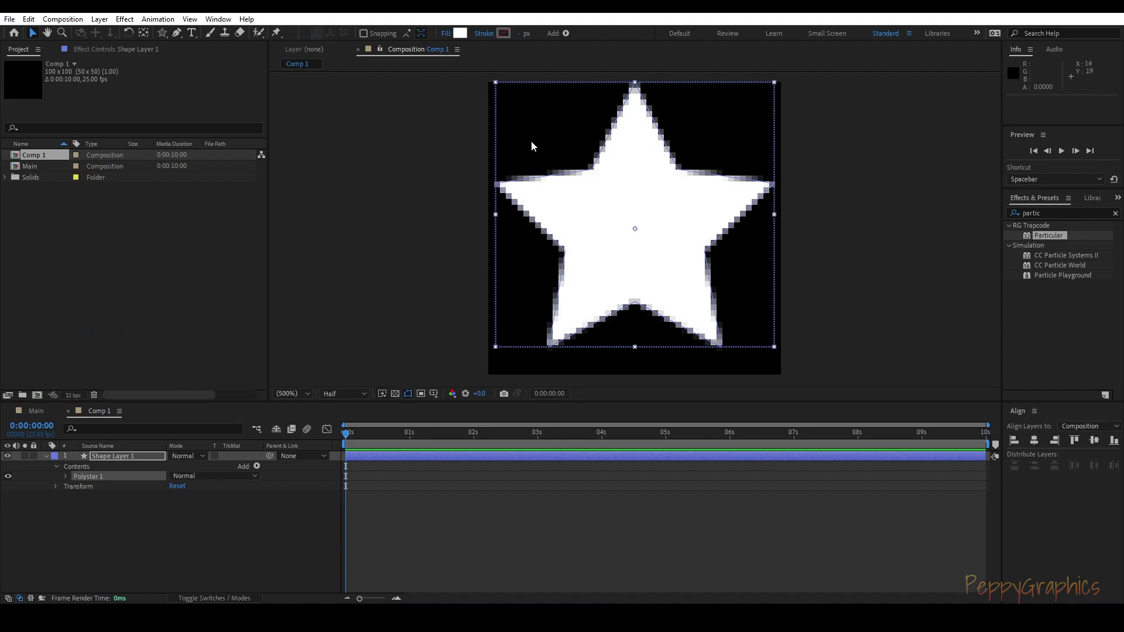
pyautogui.click(444, 33)
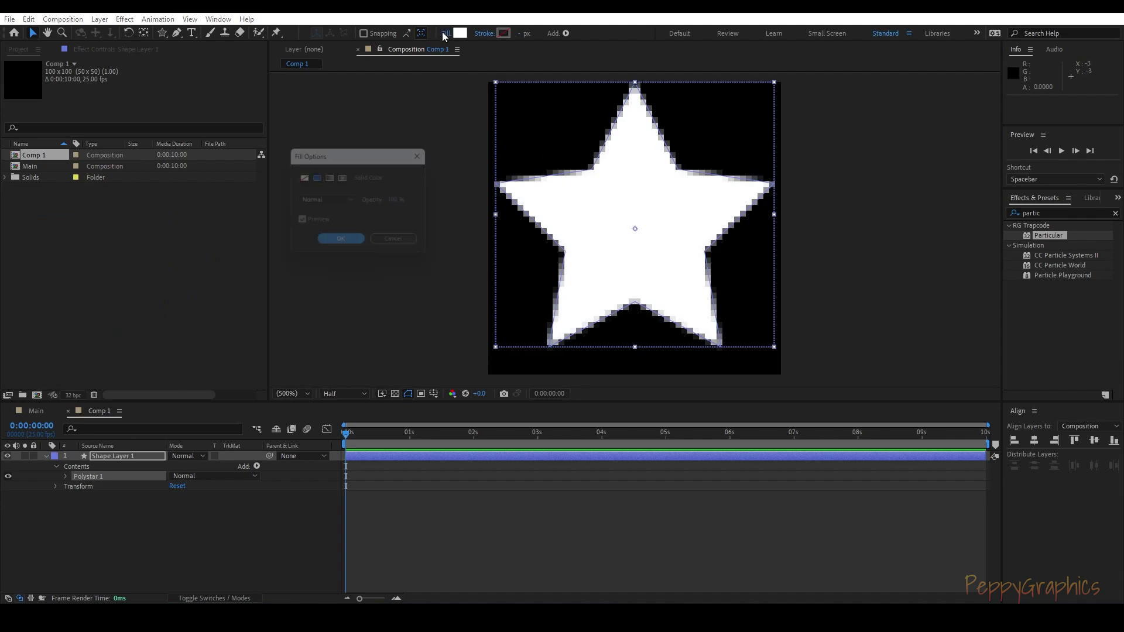
pyautogui.click(303, 179)
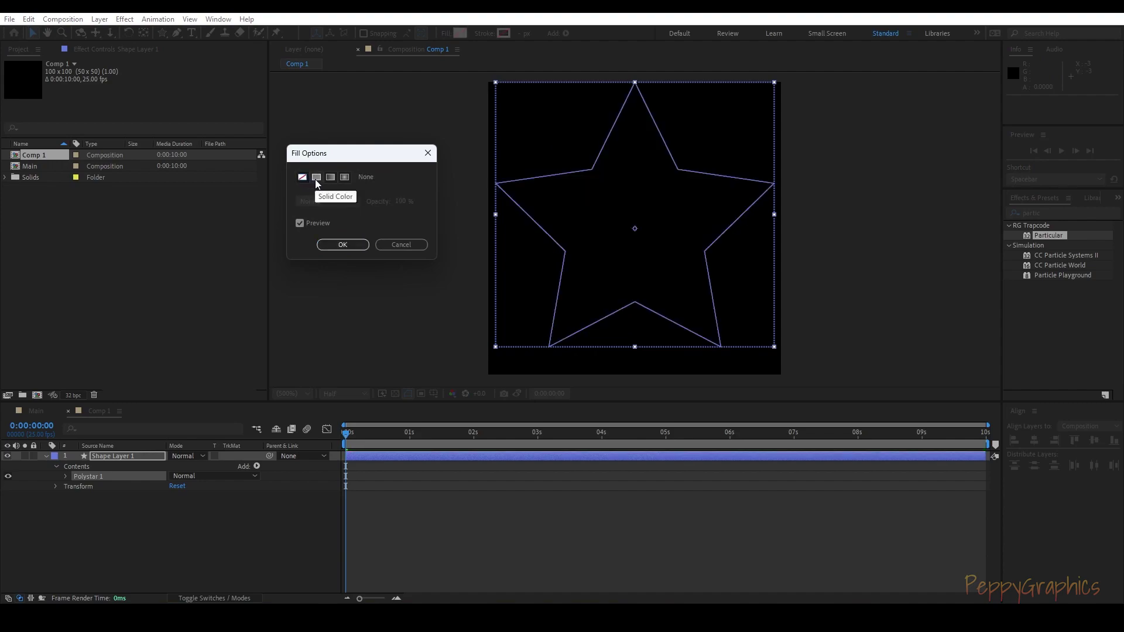
pyautogui.click(315, 180)
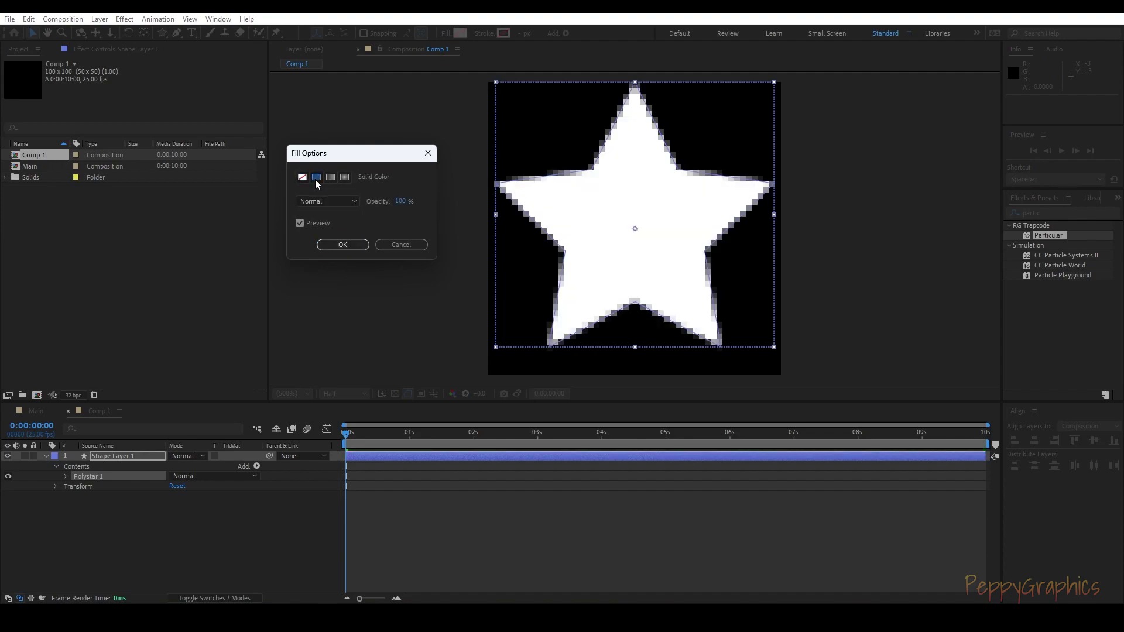
pyautogui.click(337, 246)
# Step: Align the star shape layer to the horizontal and vertical centre of the composition
pyautogui.click(114, 456)
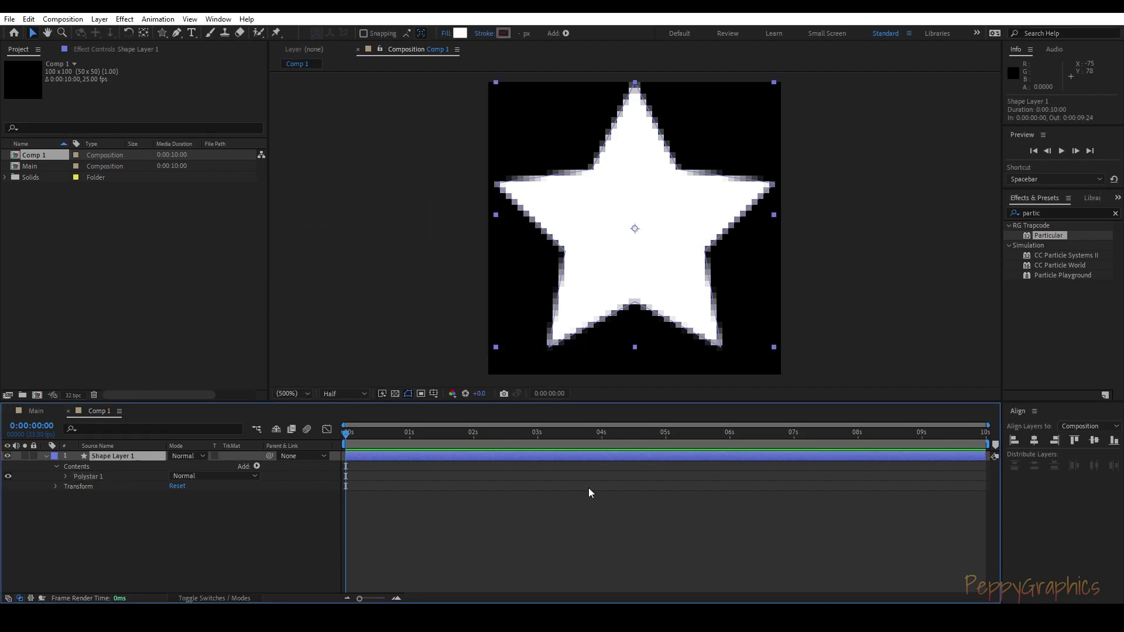
pyautogui.click(1035, 442)
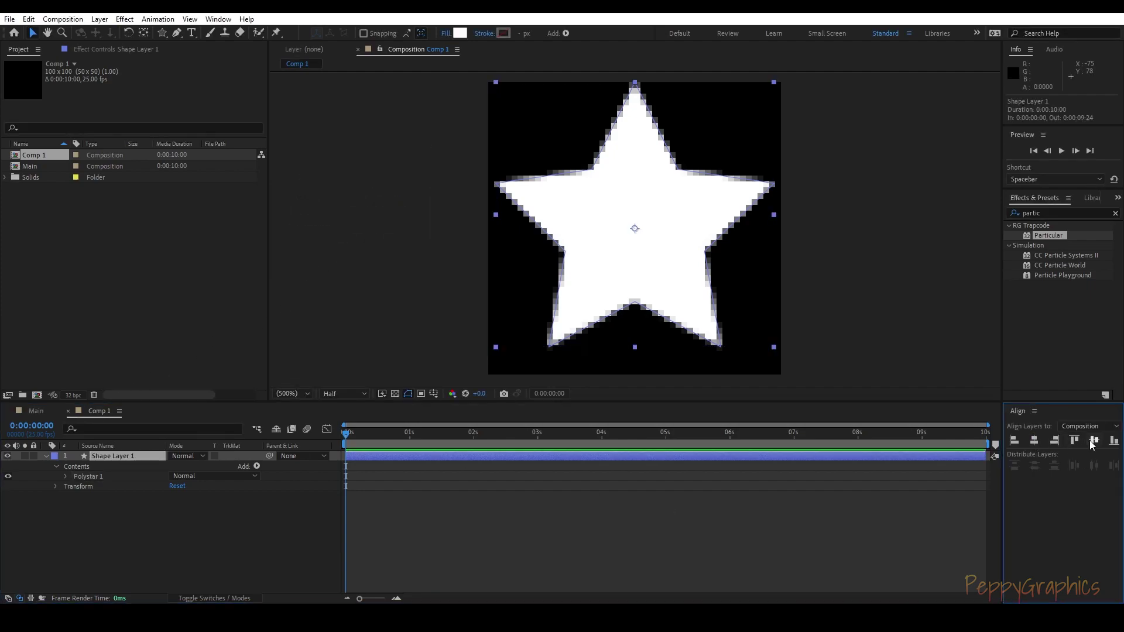
pyautogui.click(1090, 440)
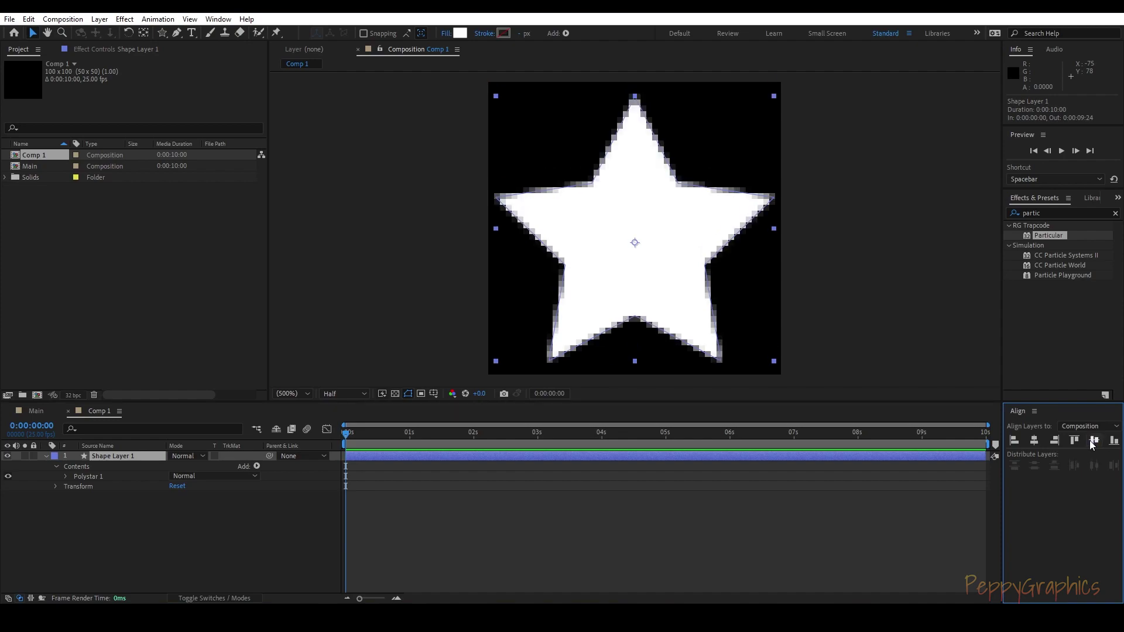
# Step: Reveal the star shape layer's opacity and reduce it to 40%
pyautogui.moveTo(384, 432); pyautogui.dragTo(100, 468)
pyautogui.press('t')
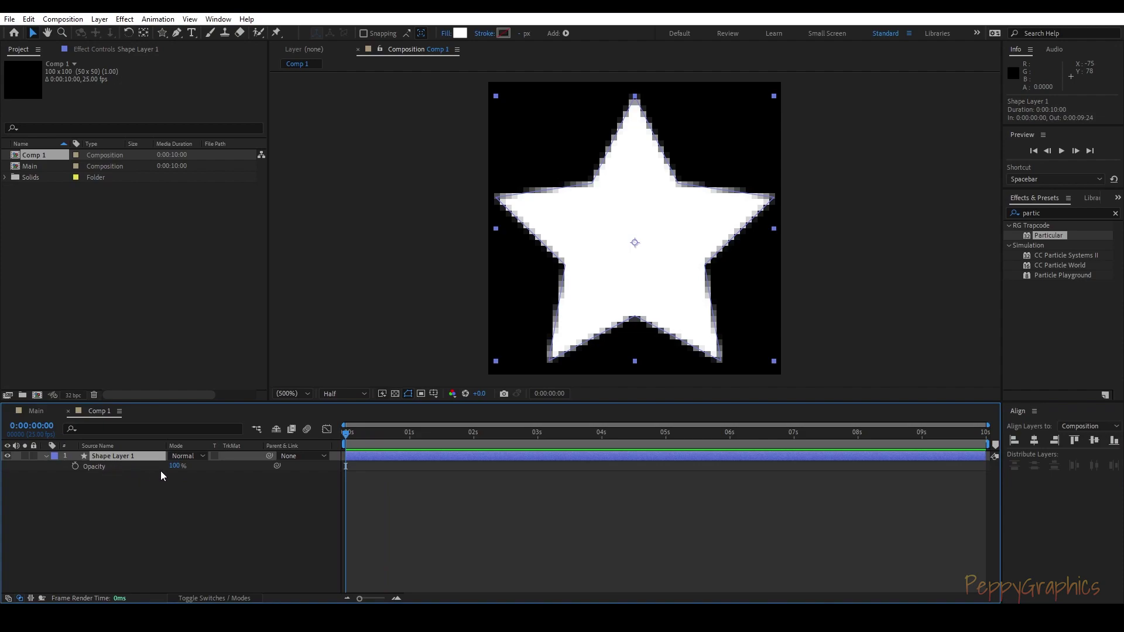
pyautogui.moveTo(174, 467); pyautogui.dragTo(172, 469)
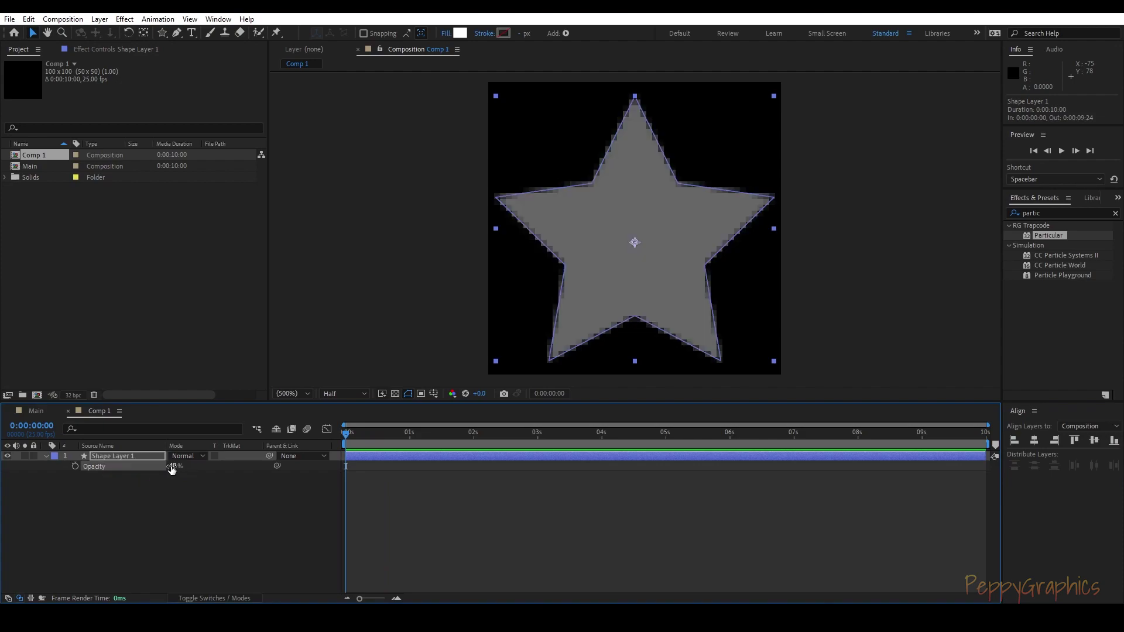
# Step: Add the expression wiggle(20,40) to the star shape layer's opacity
pyautogui.keyDown('alt'); pyautogui.click(75, 467); pyautogui.keyUp('alt')
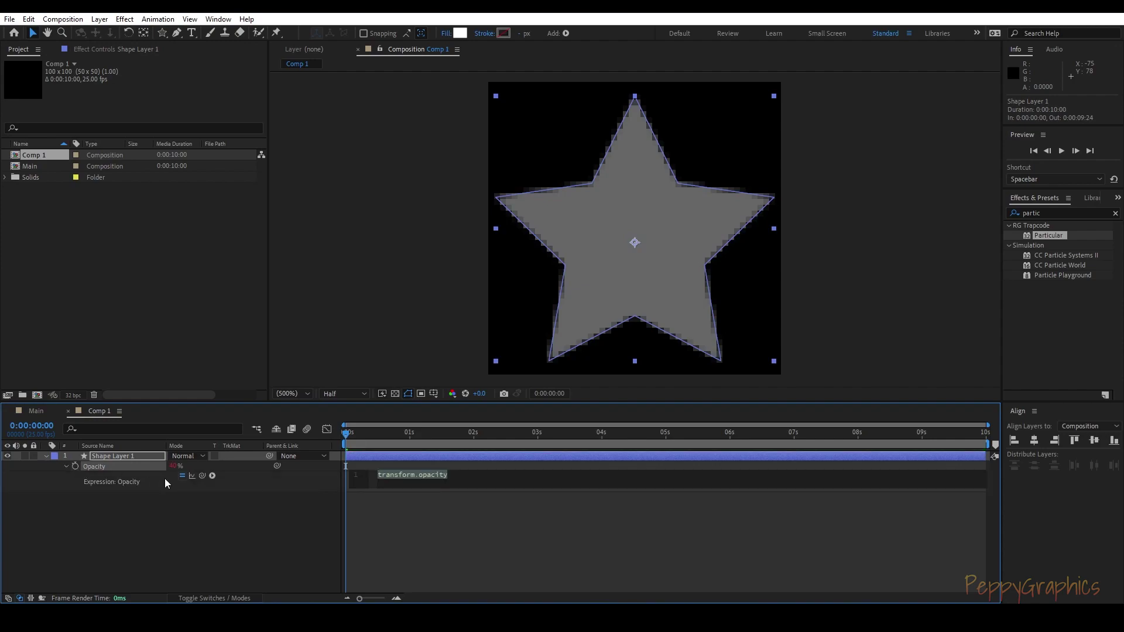
pyautogui.write('wi')
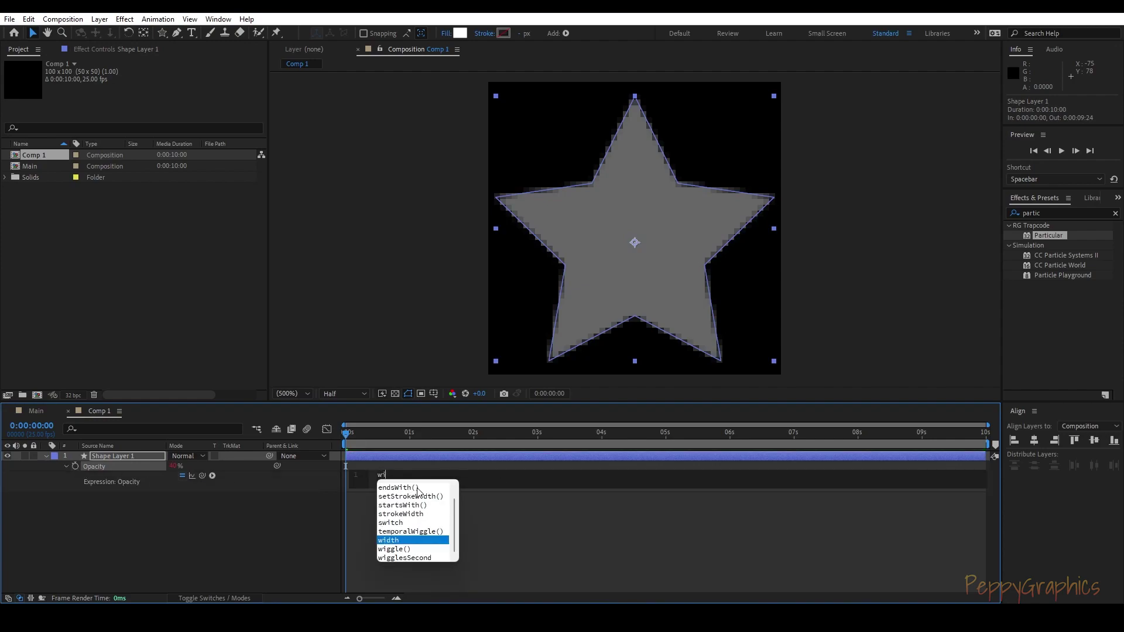
pyautogui.write('gg')
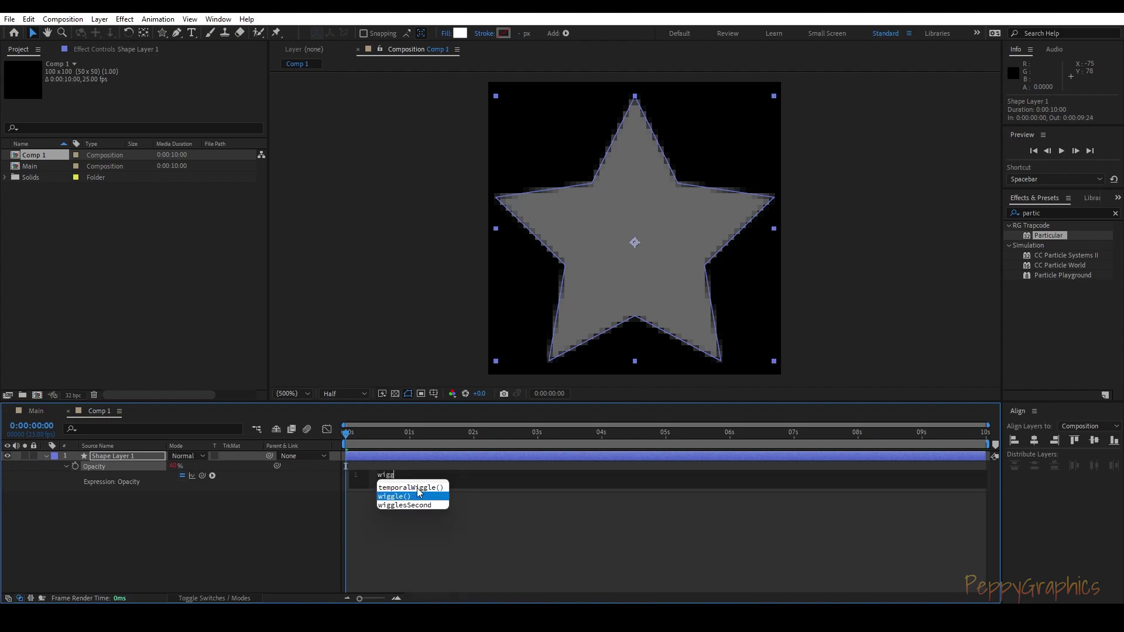
pyautogui.click(418, 494)
pyautogui.write('2')
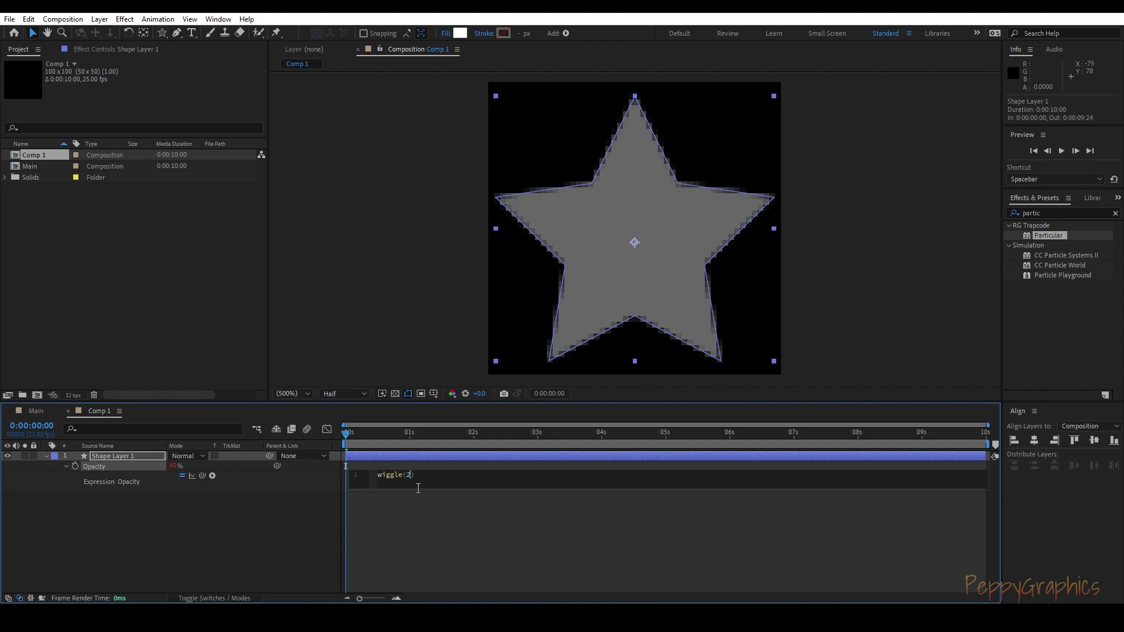
pyautogui.write('0,40')
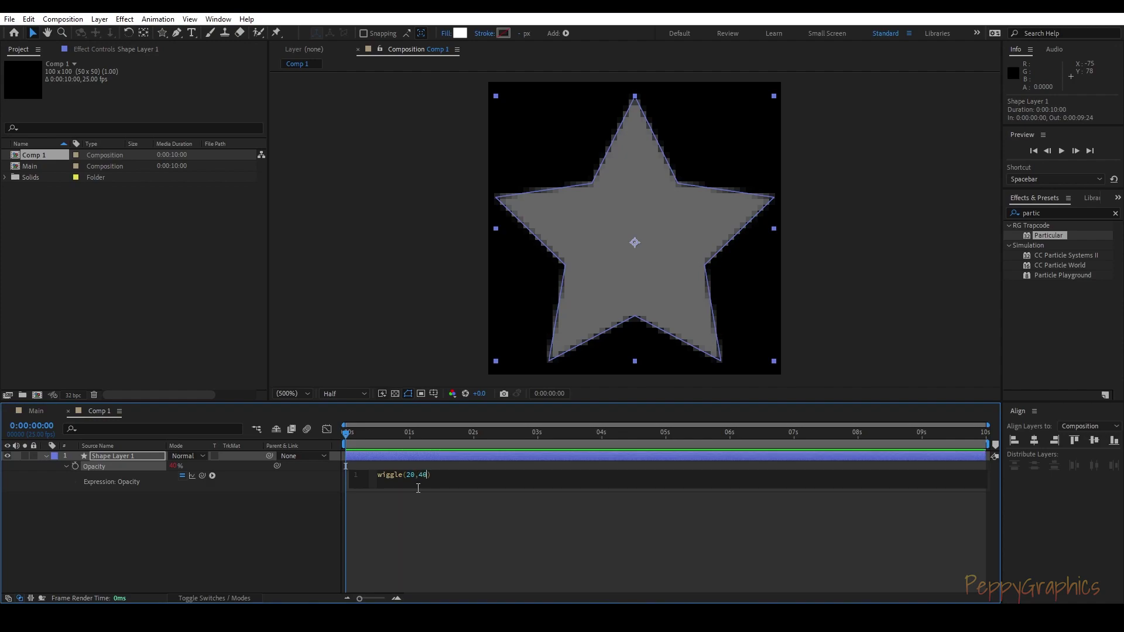
pyautogui.press('KP_Enter')
# Step: Play the star composition and scrub back to 0:00:00:05 to check the opacity flicker
pyautogui.press('space')
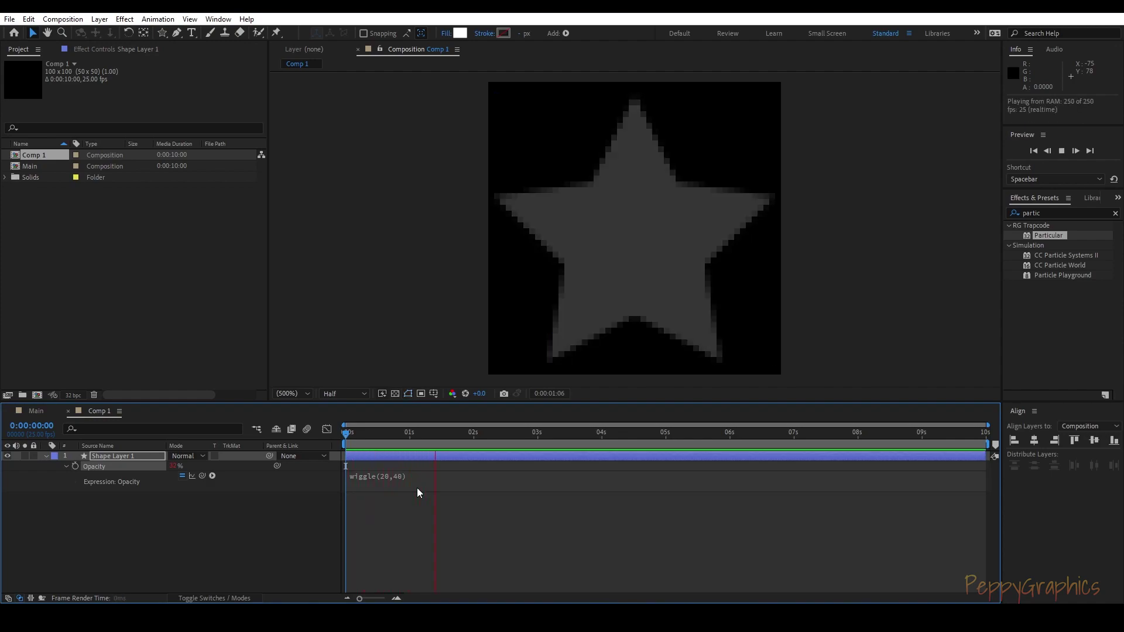
pyautogui.press('space')
pyautogui.moveTo(438, 432); pyautogui.dragTo(357, 451)
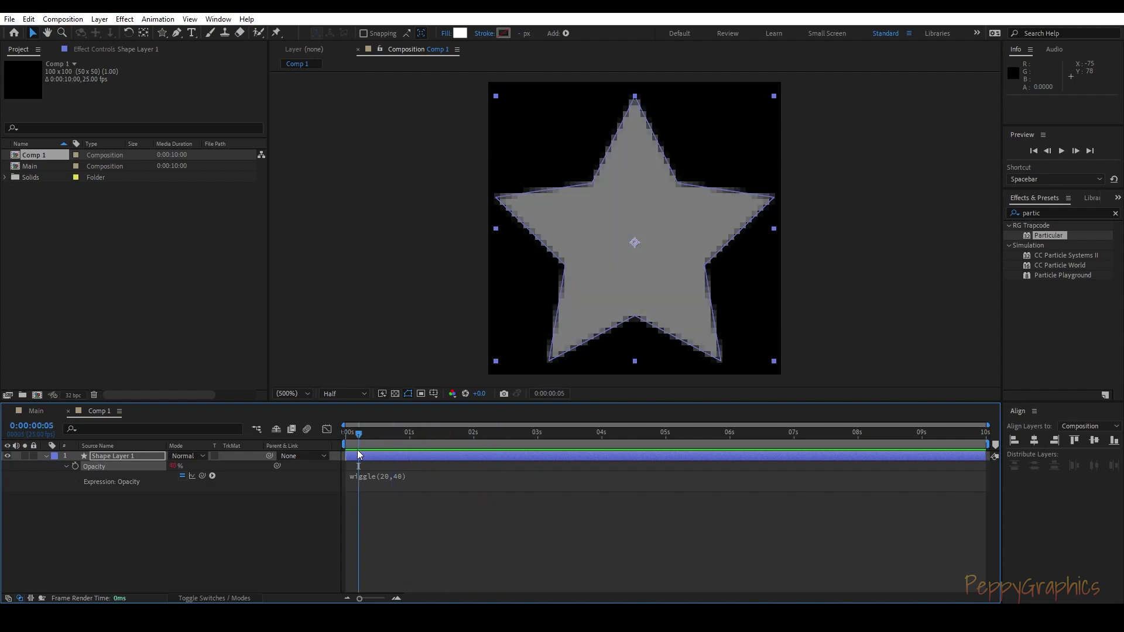
# Step: Rename the composition Comp 1 as Star
pyautogui.click(132, 518)
pyautogui.click(46, 157)
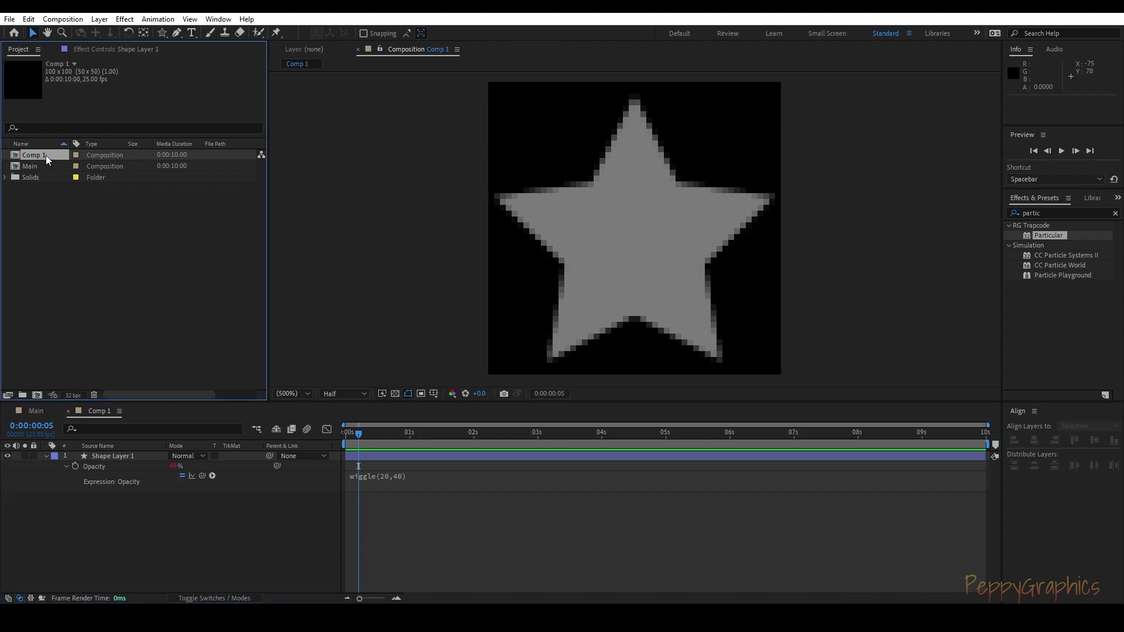
pyautogui.write('Star')
pyautogui.press('Return')
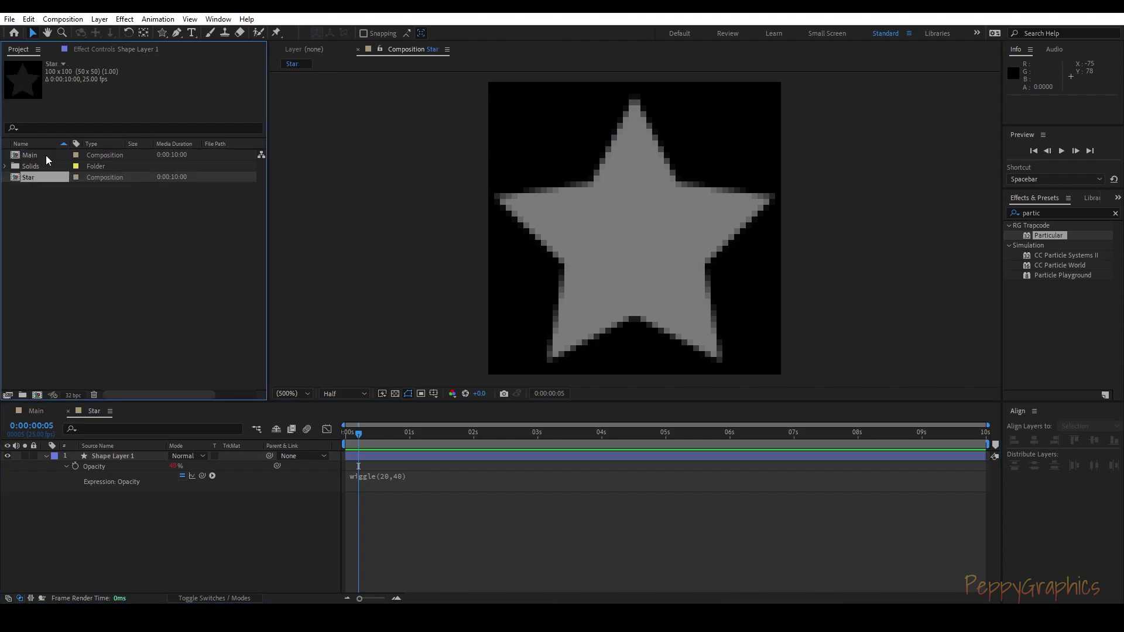
# Step: Add the Star composition to the Main composition as the lowest layer and hide it
pyautogui.doubleClick(45, 155)
pyautogui.moveTo(34, 177); pyautogui.dragTo(90, 507)
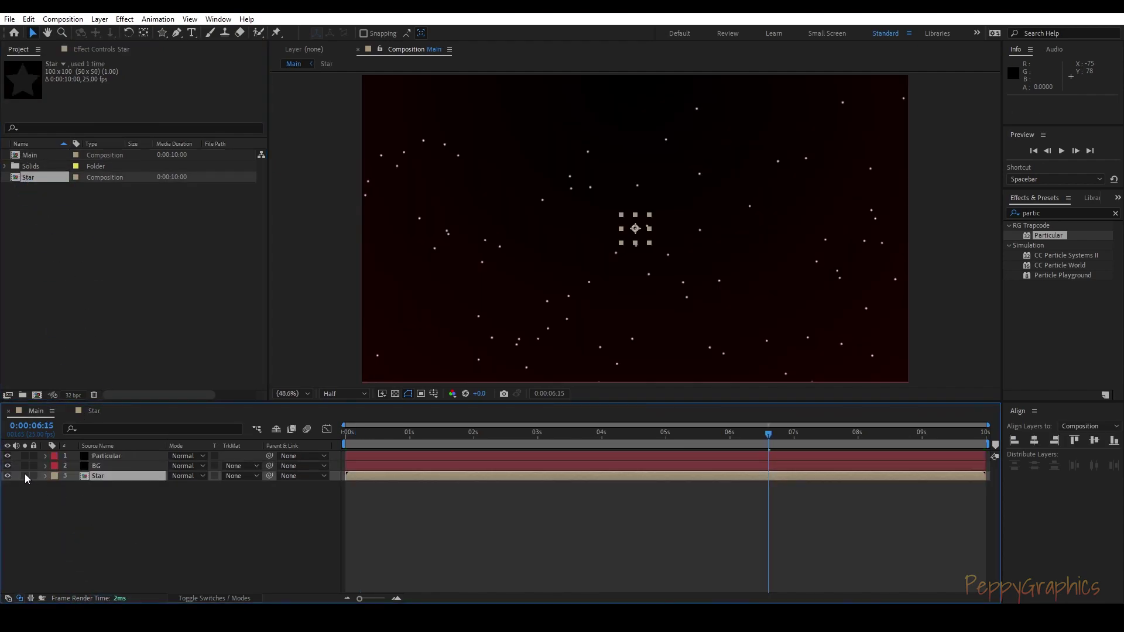
pyautogui.click(7, 476)
# Step: Change the particle type of the Particular layer to Sprite
pyautogui.click(105, 457)
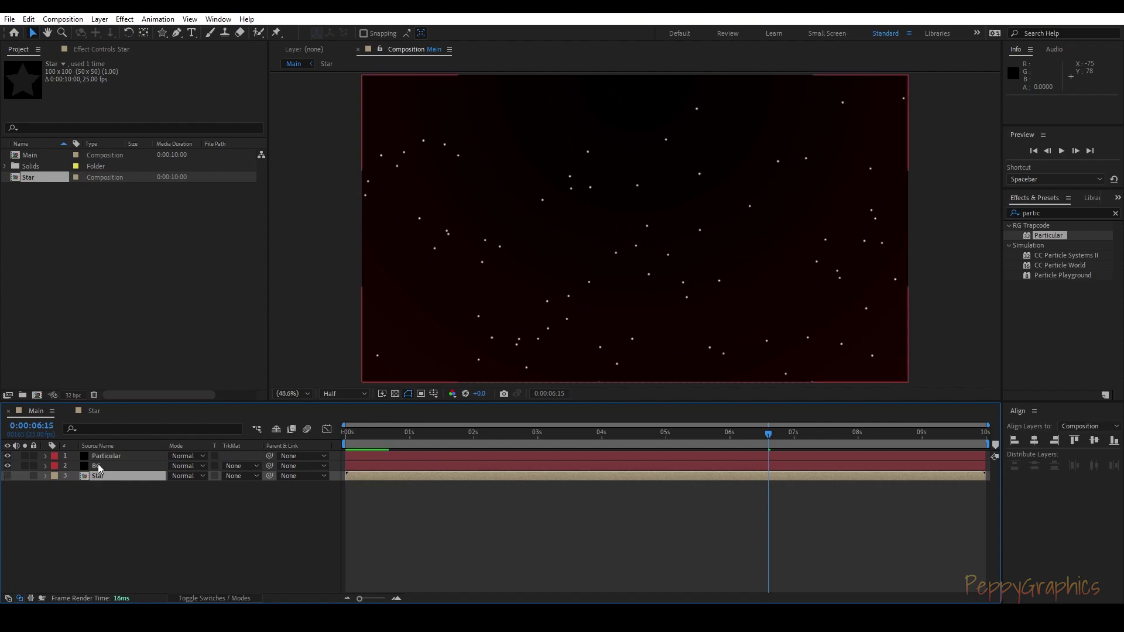
pyautogui.click(96, 51)
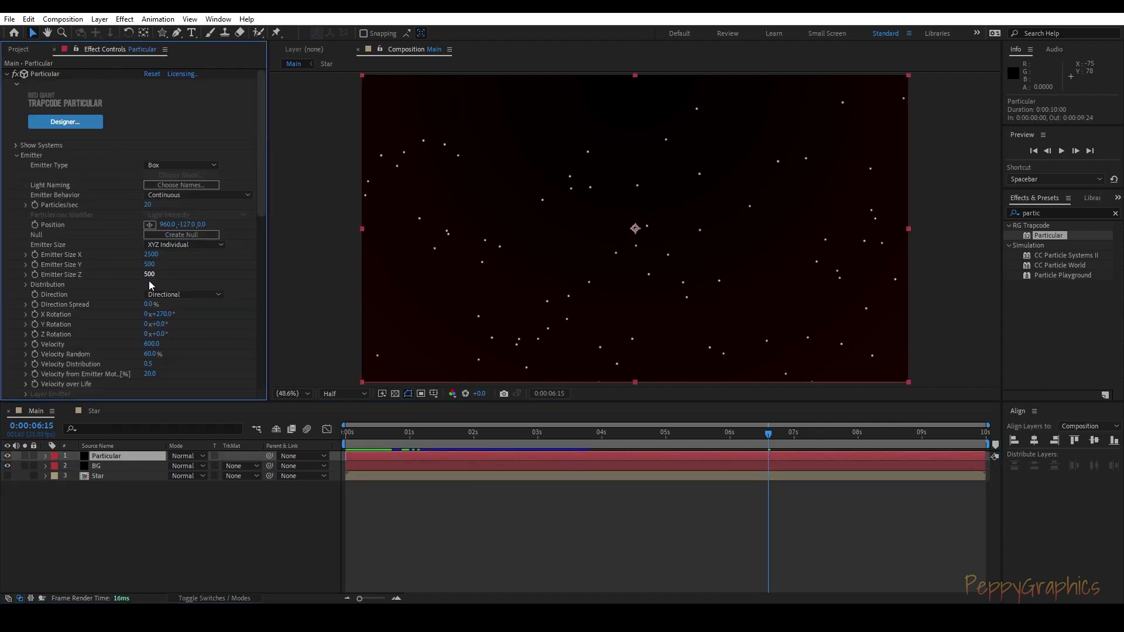
pyautogui.scroll(-3, 151, 280)
pyautogui.scroll(-3, 152, 277)
pyautogui.click(164, 289)
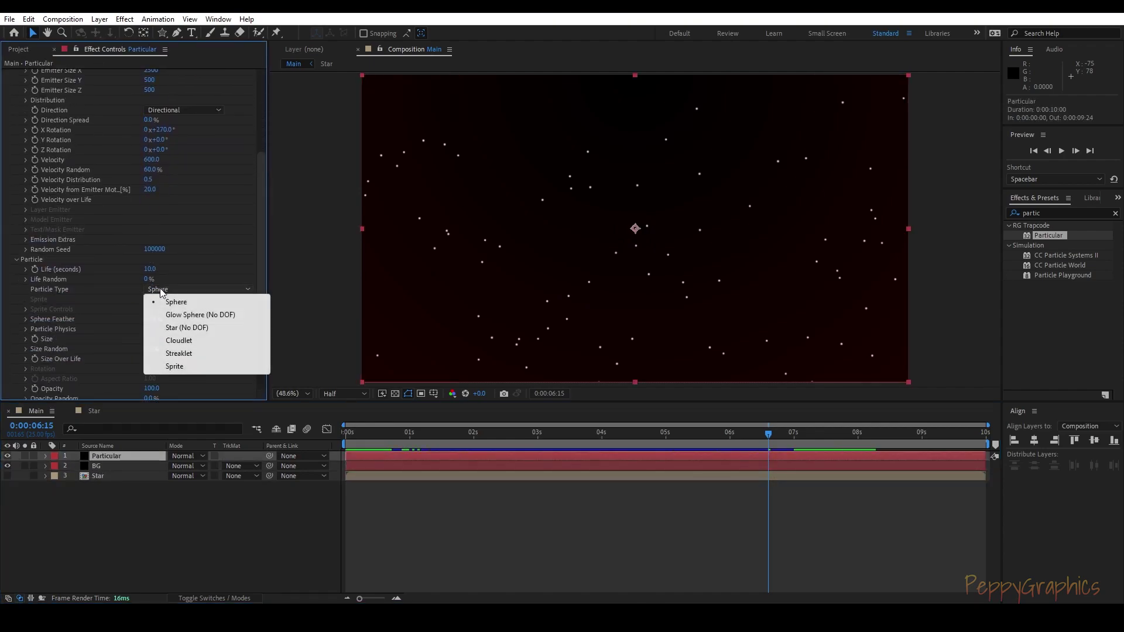
pyautogui.click(182, 366)
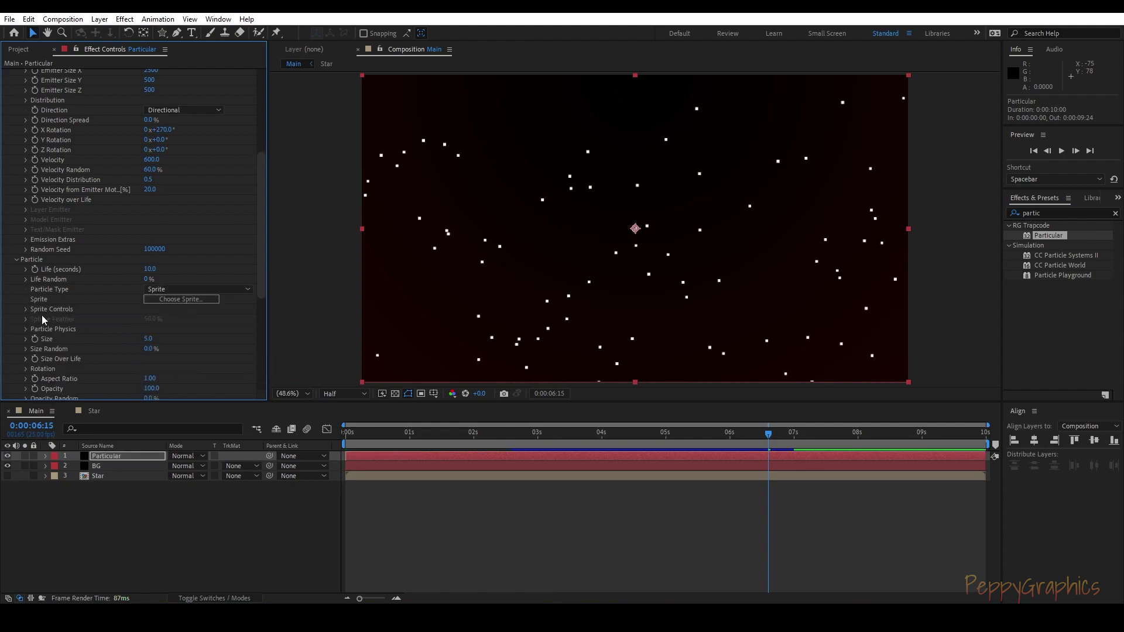
# Step: Choose the Star layer as the source layer in the sprite controls
pyautogui.scroll(-2, 41, 316)
pyautogui.click(26, 257)
pyautogui.click(171, 267)
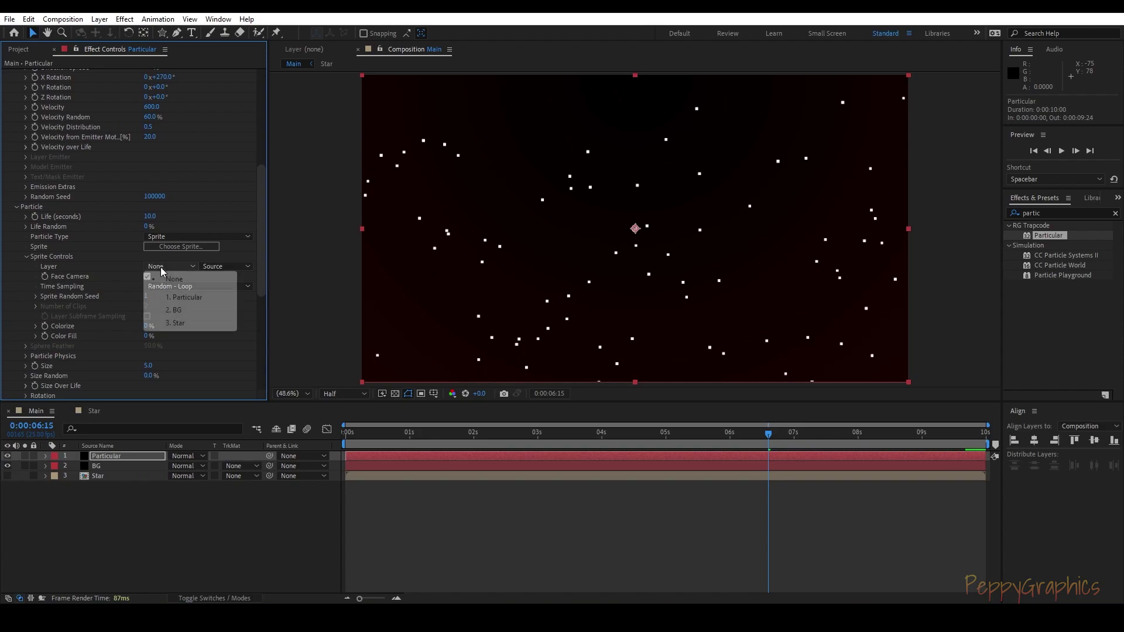
pyautogui.click(173, 324)
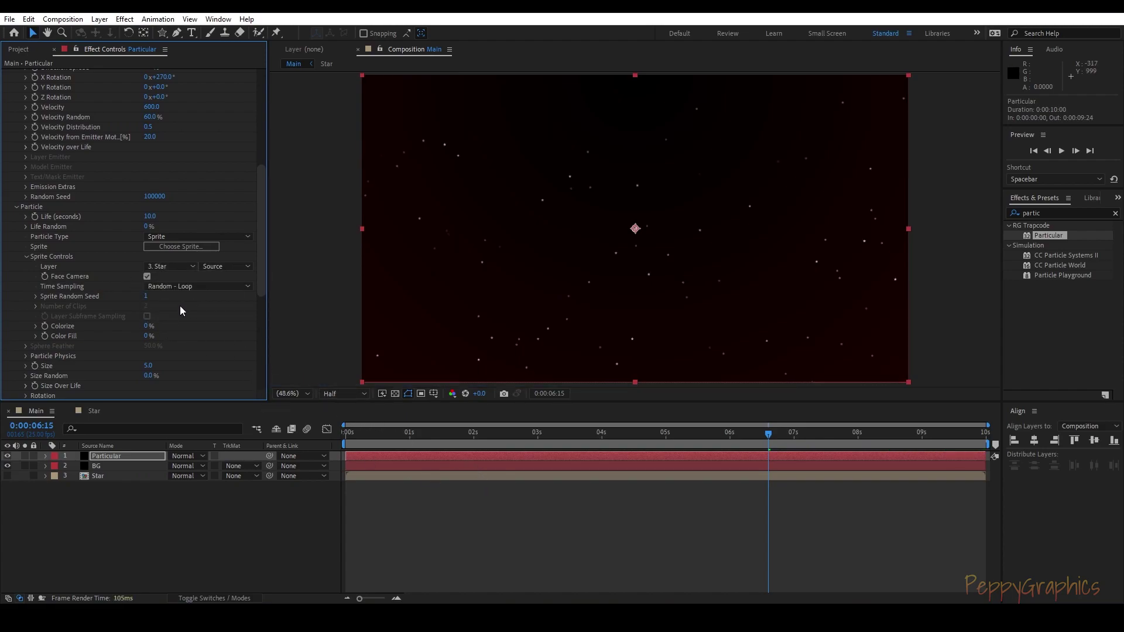
# Step: Try a particle size of 15, settle on 18, and scrub to 0:00:04:17 to check the falling stars
pyautogui.scroll(-1, 178, 354)
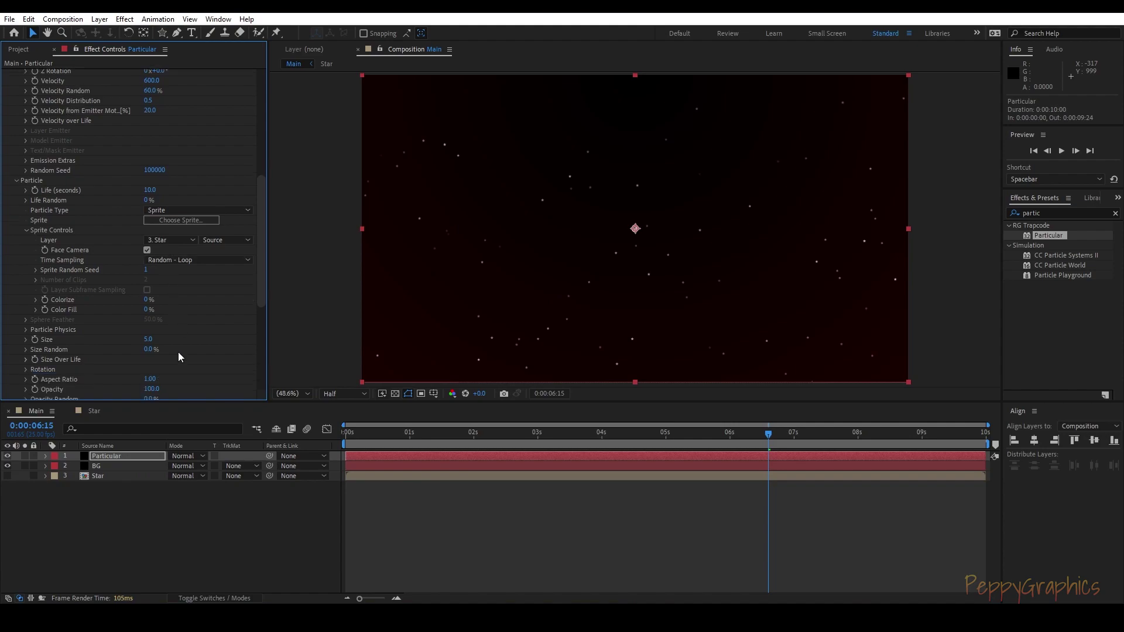
pyautogui.click(148, 339)
pyautogui.write('15')
pyautogui.press('Return')
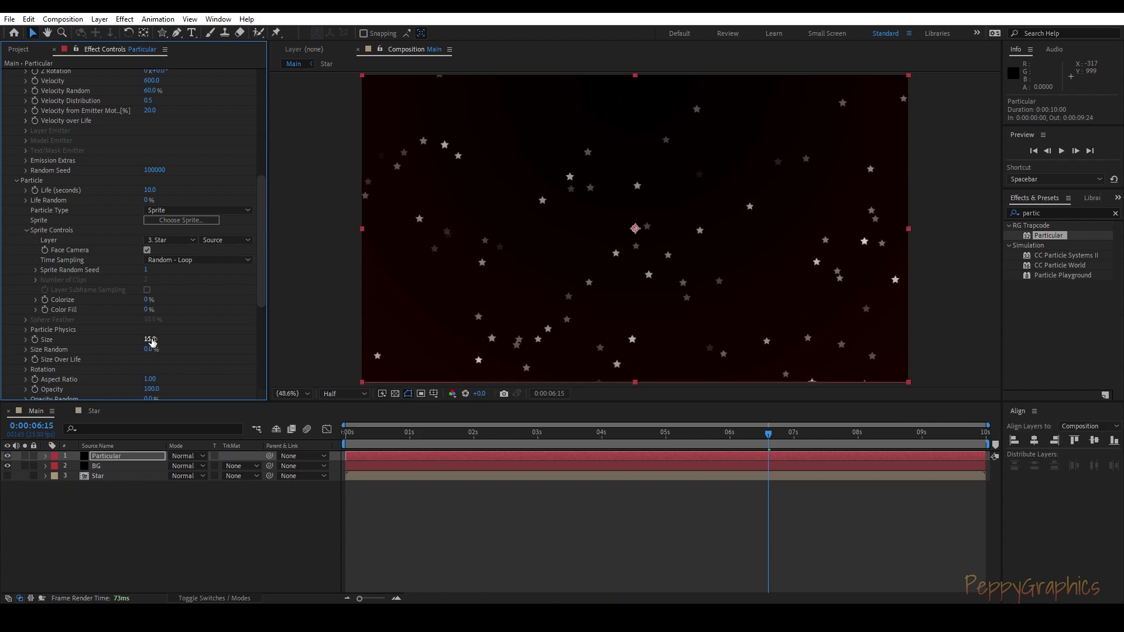
pyautogui.click(152, 339)
pyautogui.write('18')
pyautogui.press('Return')
pyautogui.moveTo(599, 445); pyautogui.dragTo(645, 459)
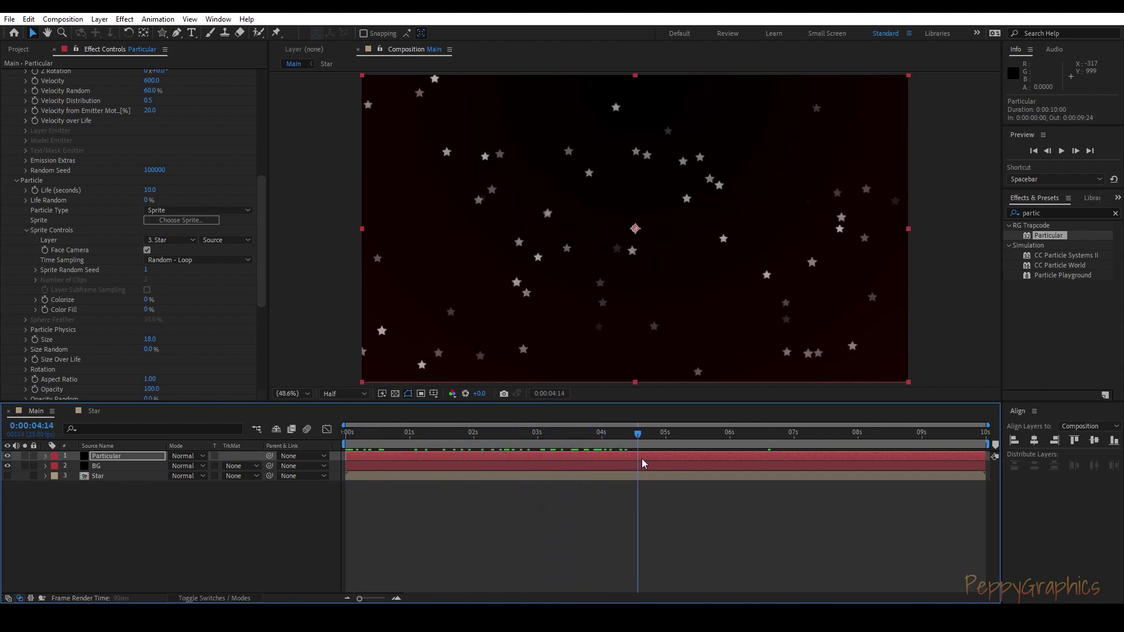
# Step: Deselect the layers and save the project
pyautogui.click(167, 502)
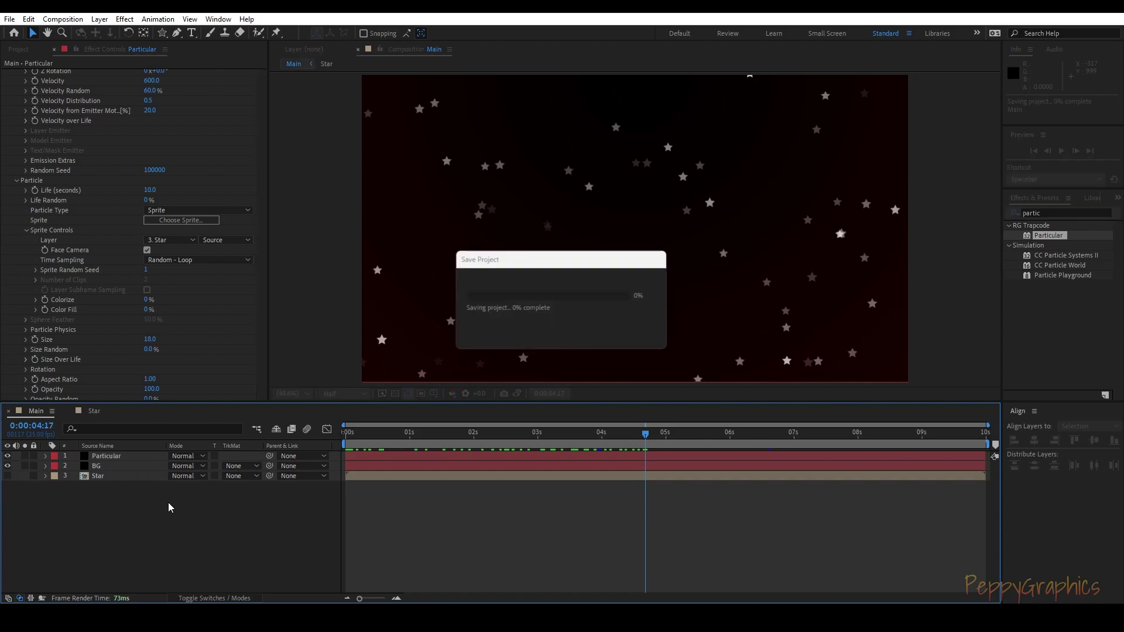
pyautogui.scroll(10, 160, 319)
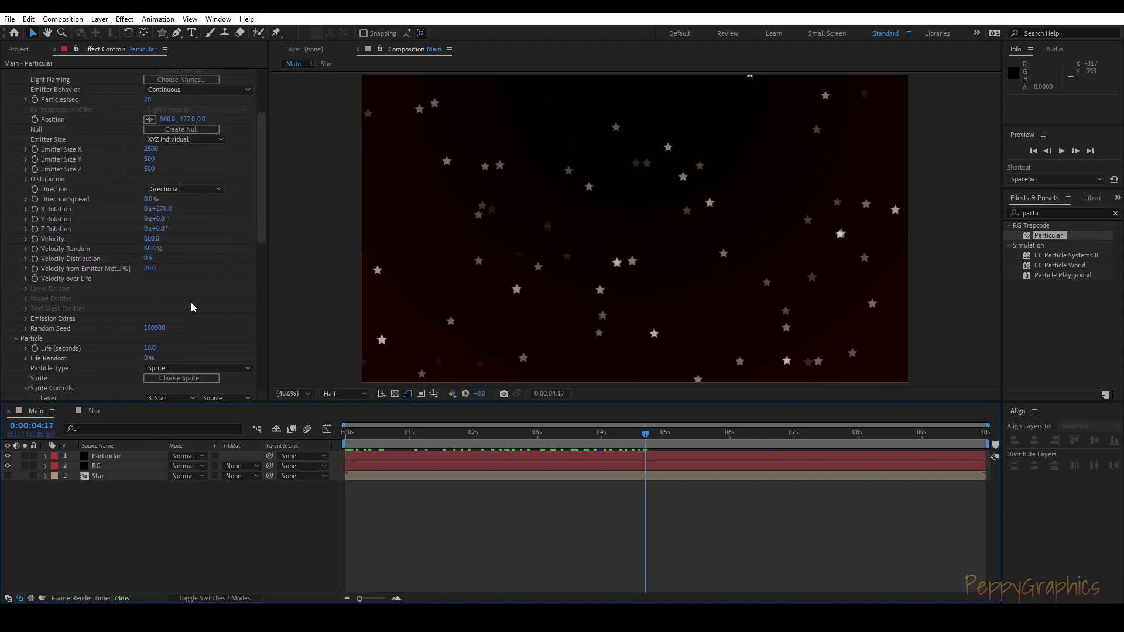
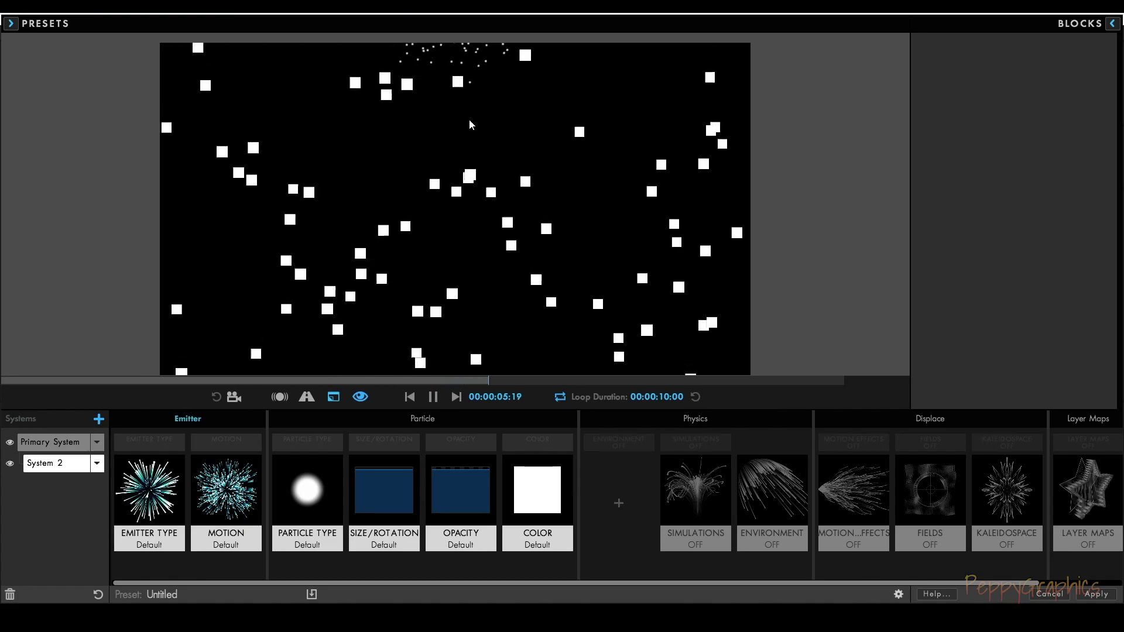
# Step: Set the emitter type of System 2 to Emit from Parent System in the Designer
pyautogui.click(98, 464)
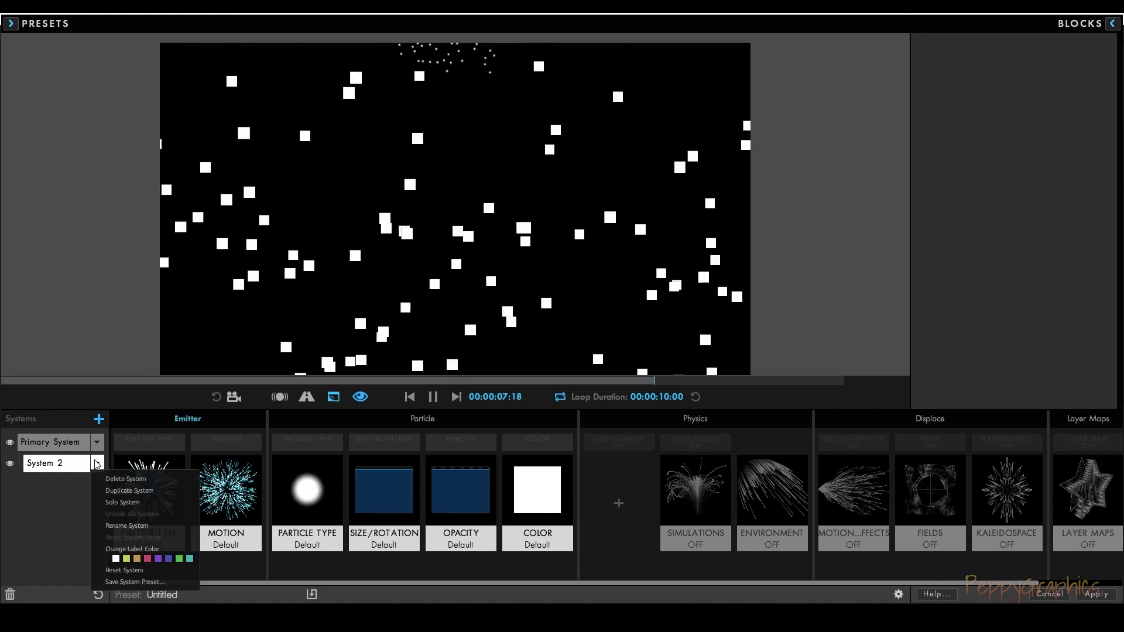
pyautogui.click(65, 467)
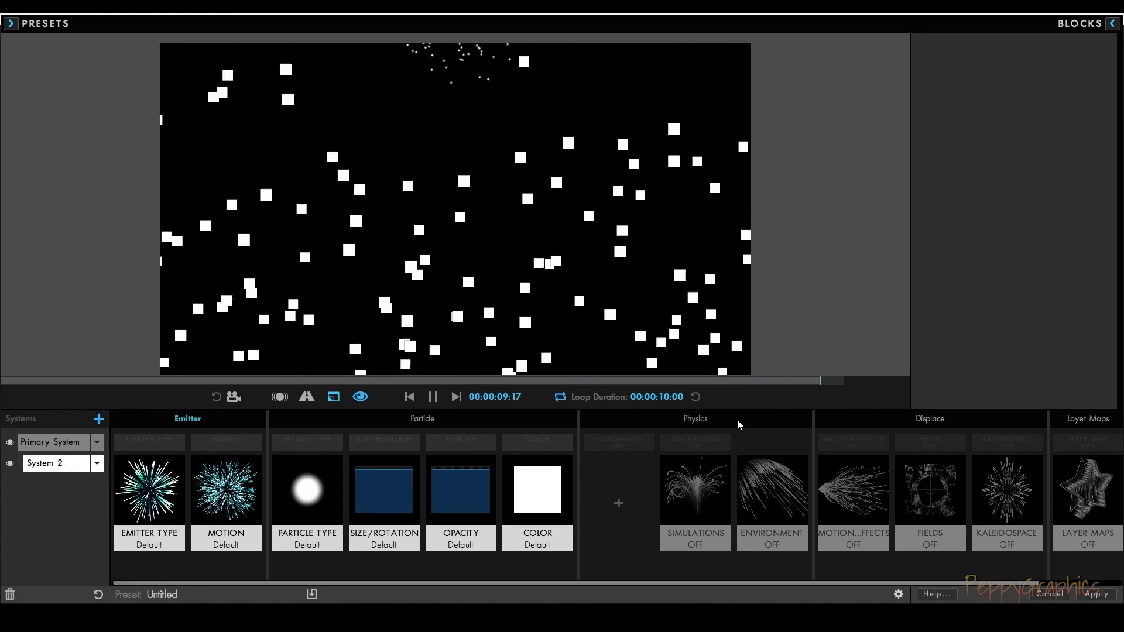
pyautogui.click(157, 485)
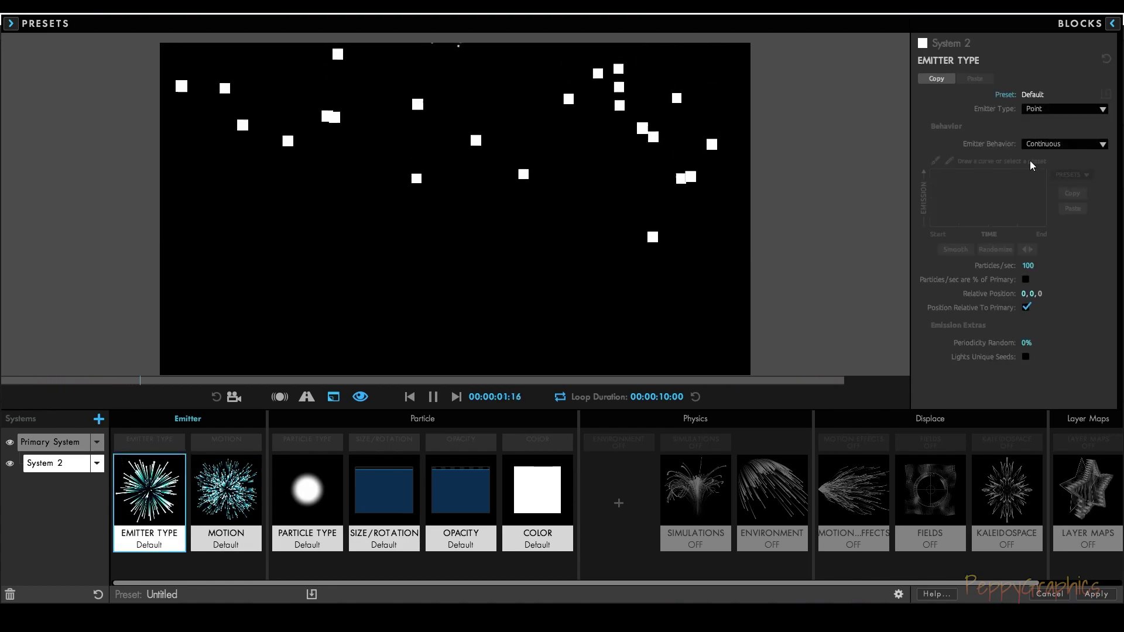
pyautogui.click(1040, 113)
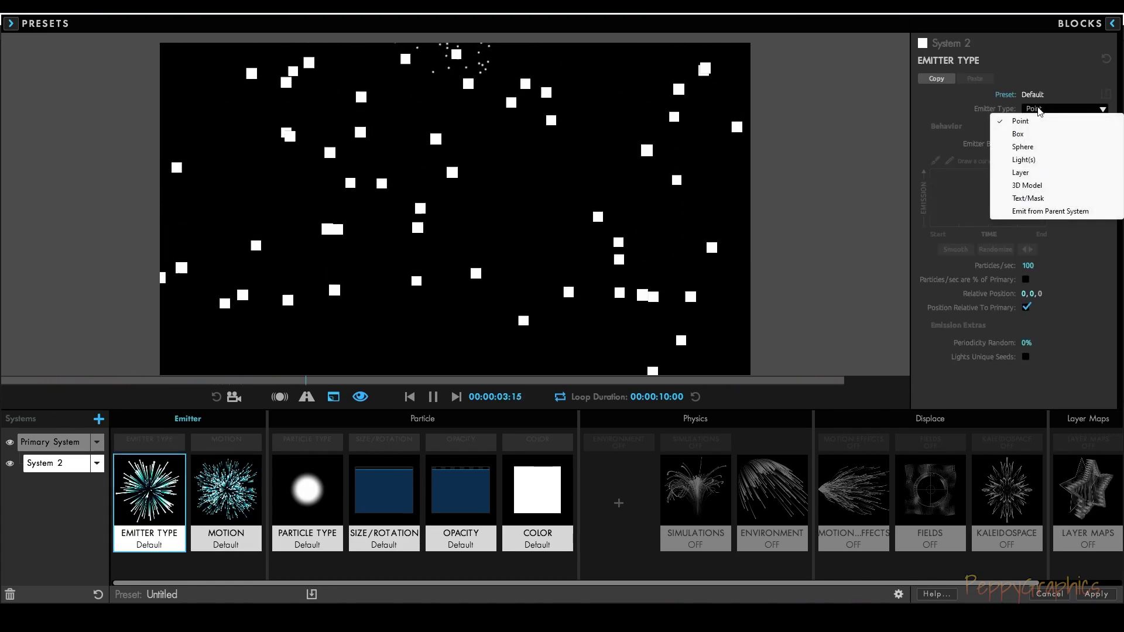
pyautogui.click(1041, 213)
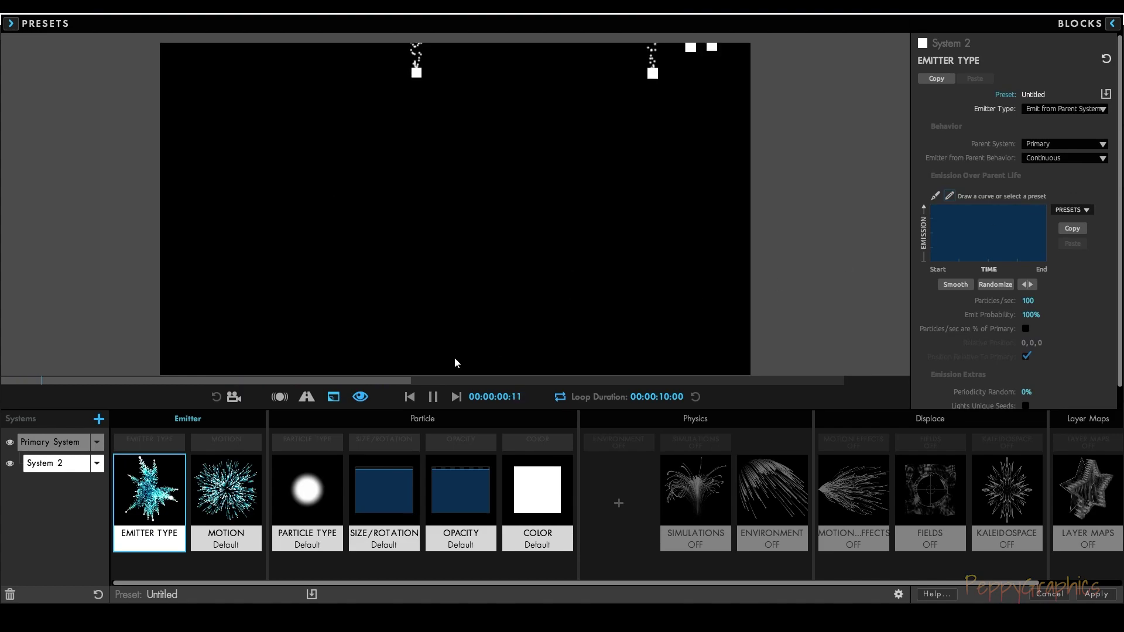
# Step: Pause the Designer preview, apply the two-system setup to the Particular layer, and dismiss the error message
pyautogui.click(435, 397)
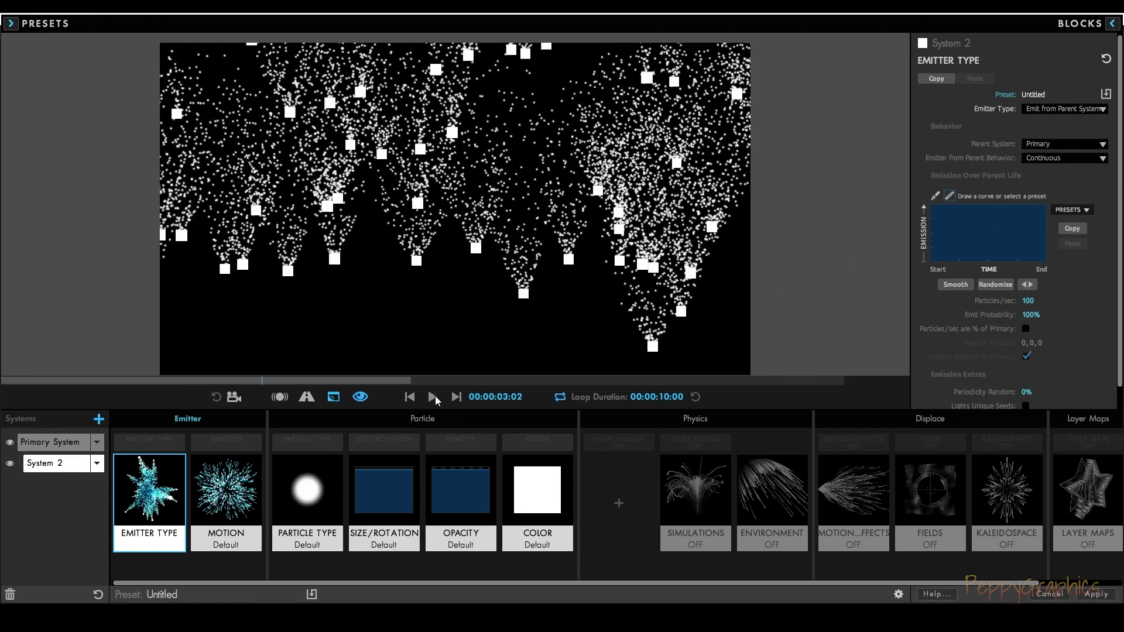
pyautogui.click(1088, 598)
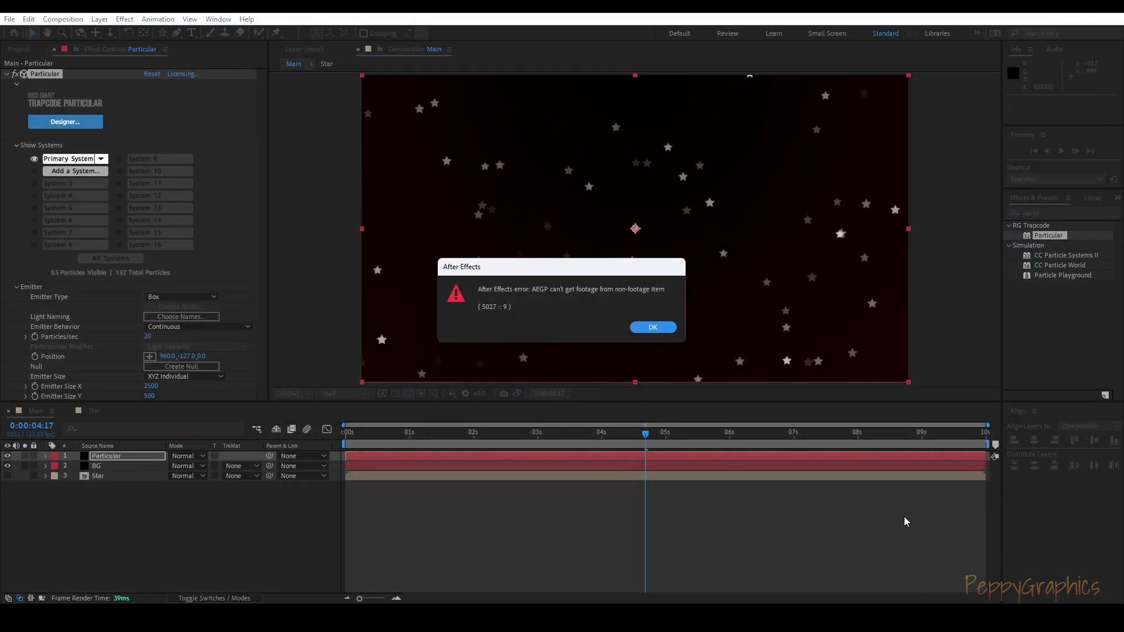
pyautogui.click(639, 327)
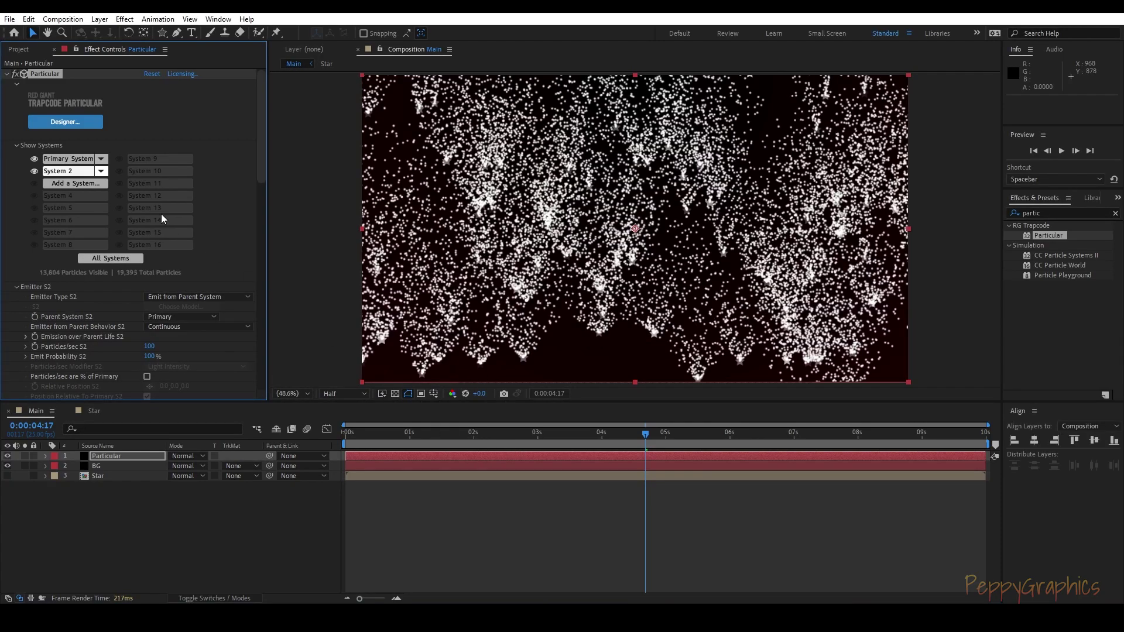
# Step: Hide and show System 2 to compare it with the Primary System, and select System 2 for editing
pyautogui.scroll(-3, 165, 278)
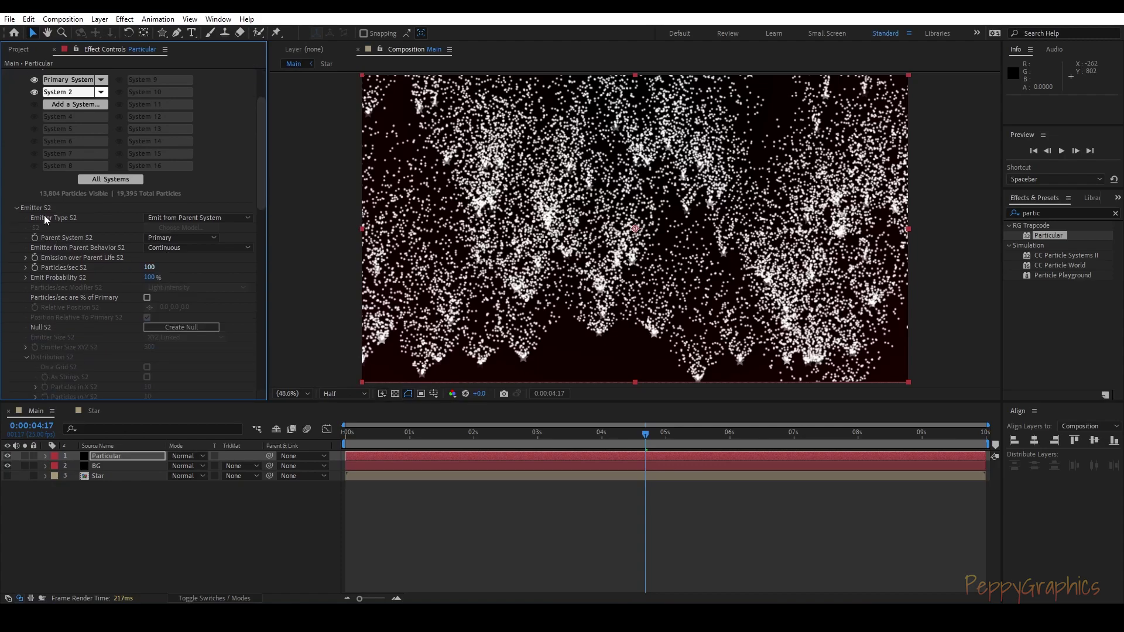
pyautogui.click(58, 81)
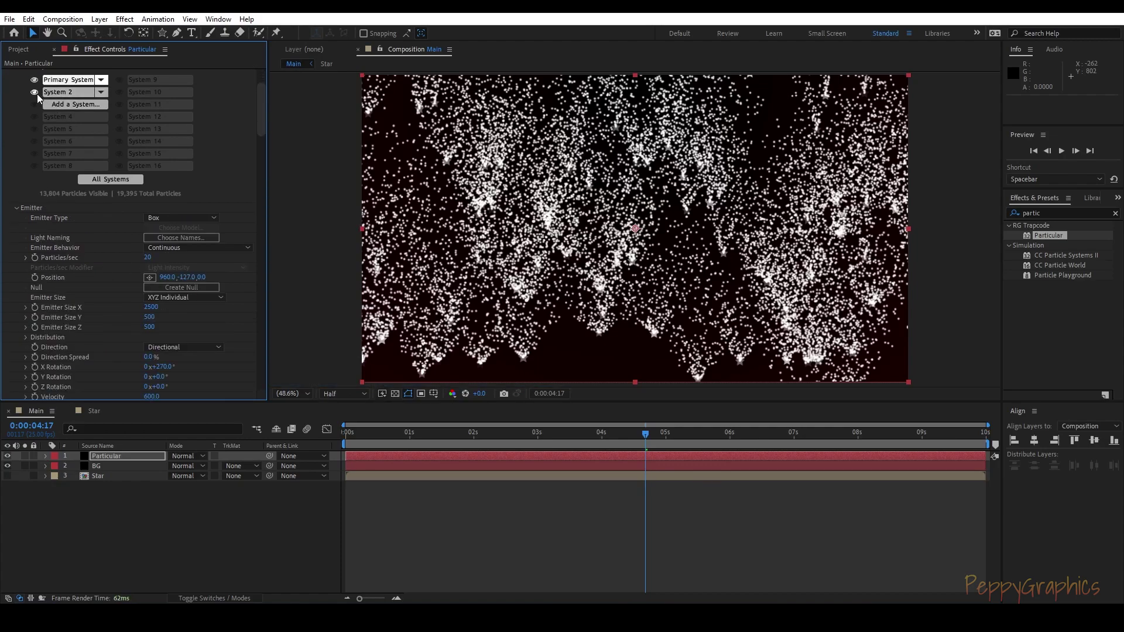
pyautogui.click(34, 93)
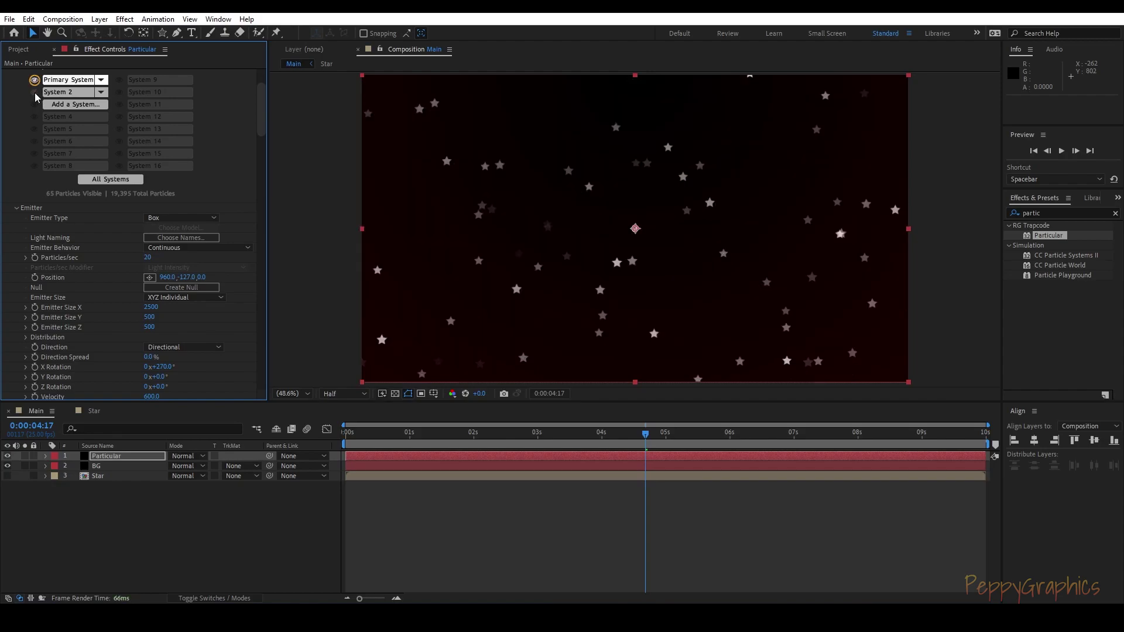
pyautogui.click(34, 92)
pyautogui.click(62, 93)
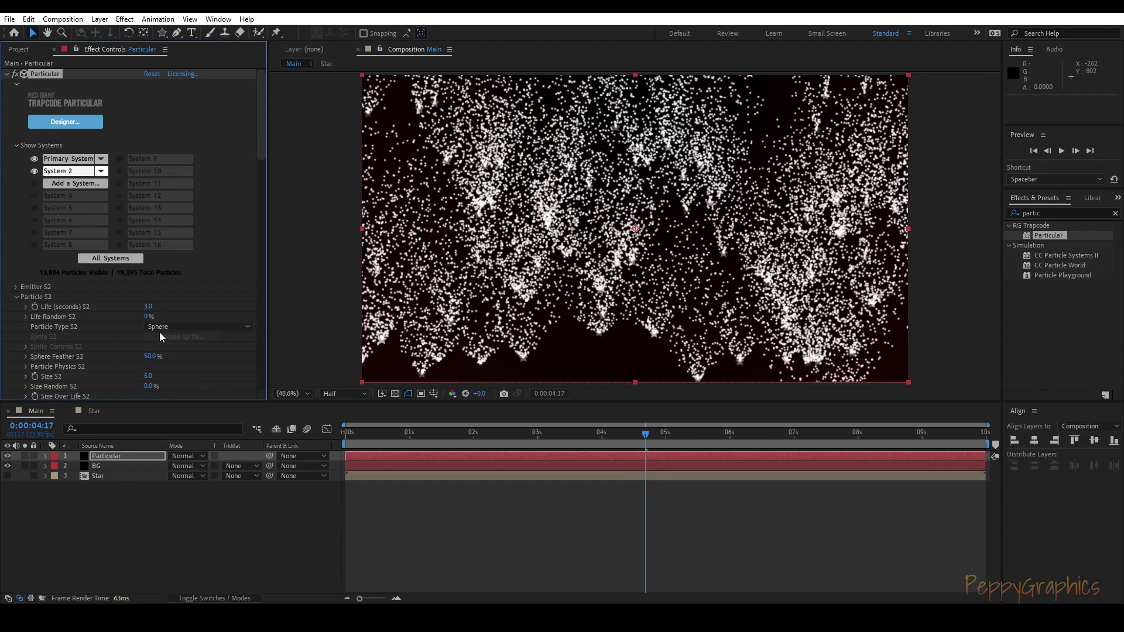
# Step: Try 12 particles per second in the System 2 emitter settings, then settle on 10
pyautogui.scroll(-3, 159, 332)
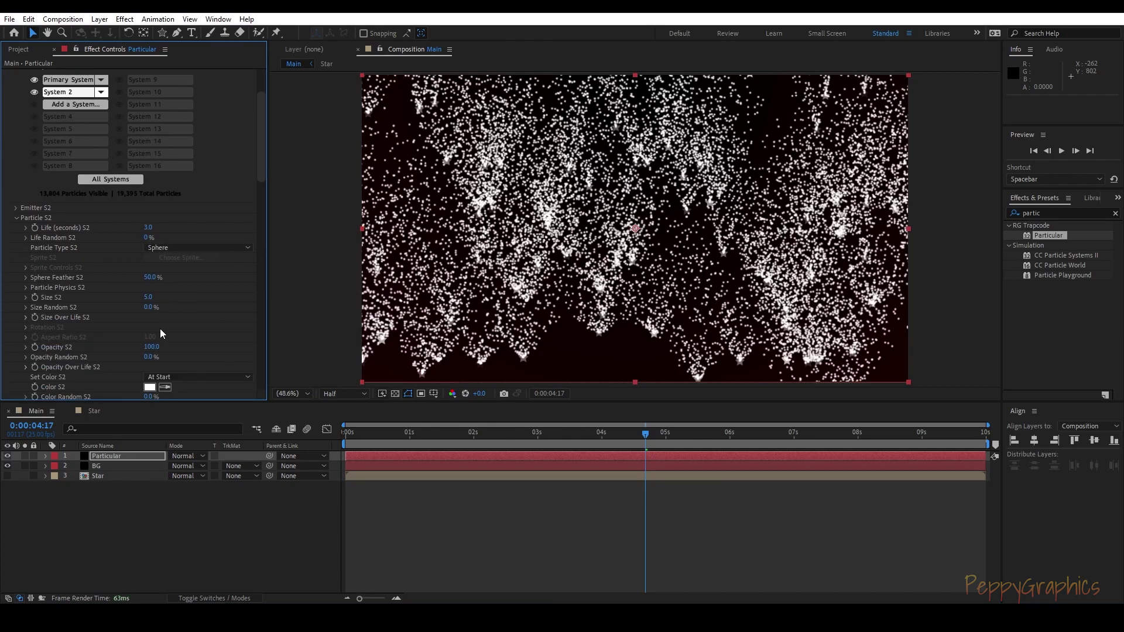
pyautogui.scroll(-2, 160, 324)
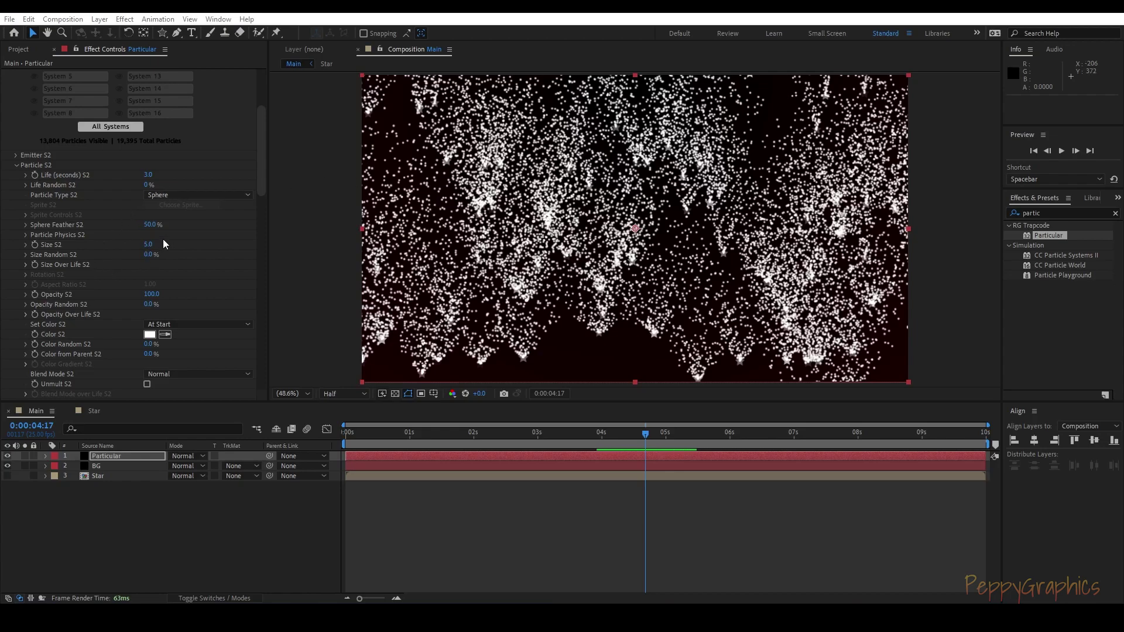
pyautogui.scroll(2, 164, 235)
pyautogui.click(17, 208)
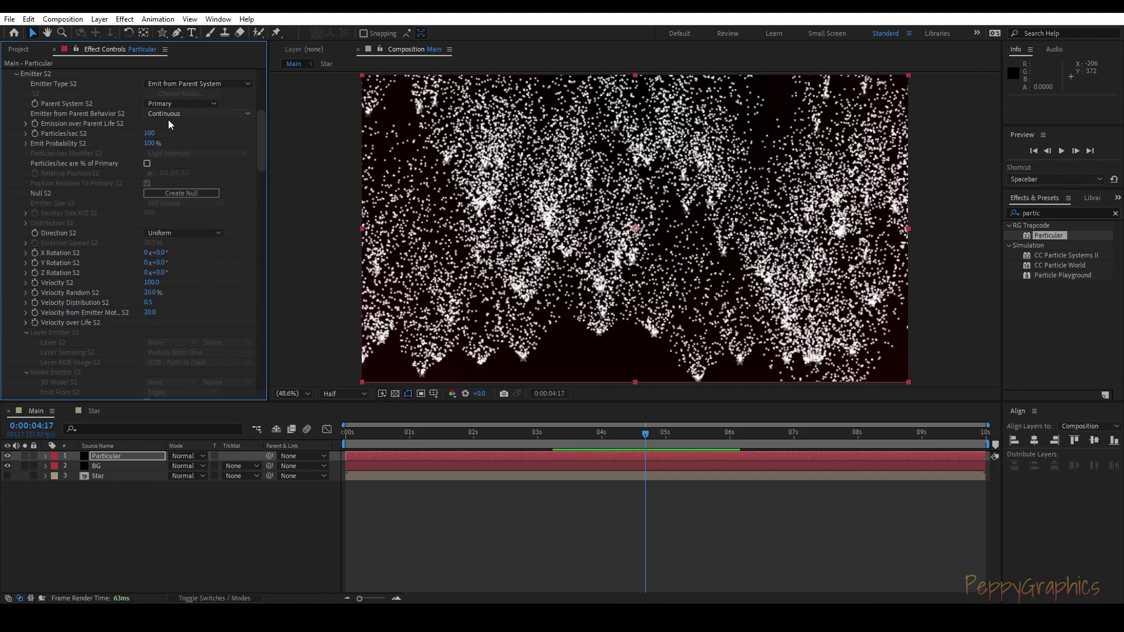
pyautogui.click(149, 133)
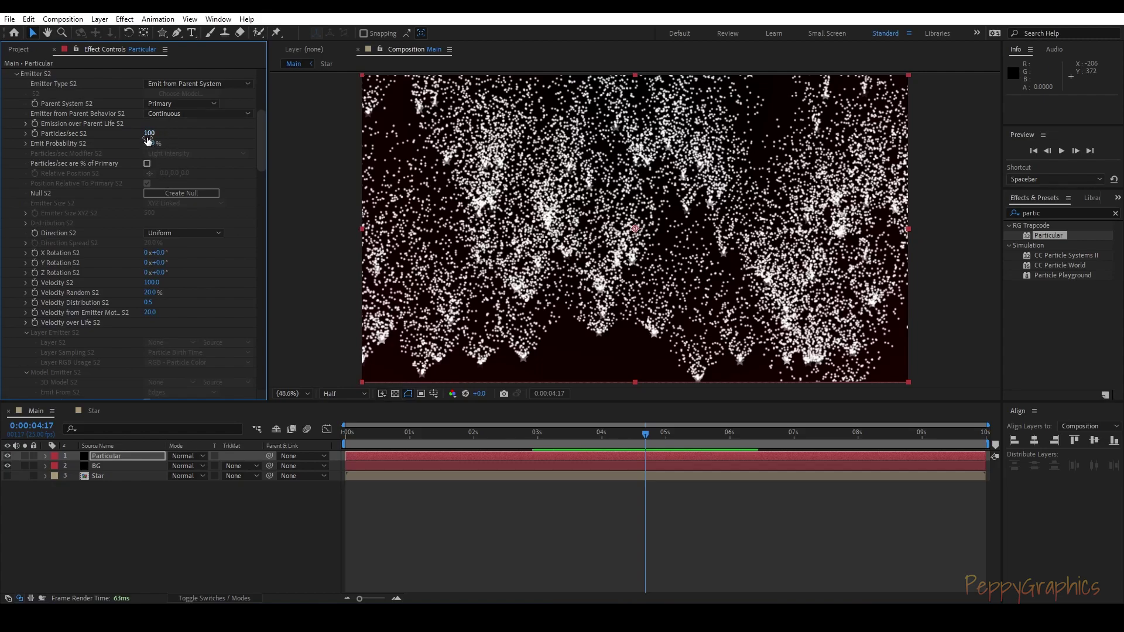
pyautogui.write('12')
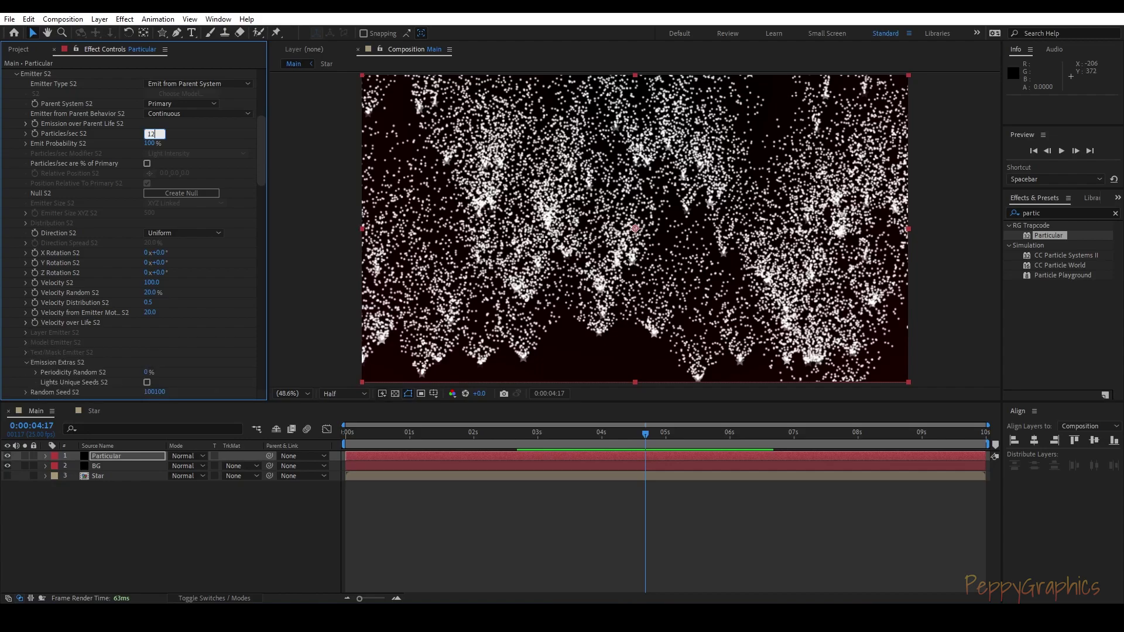
pyautogui.press('Return')
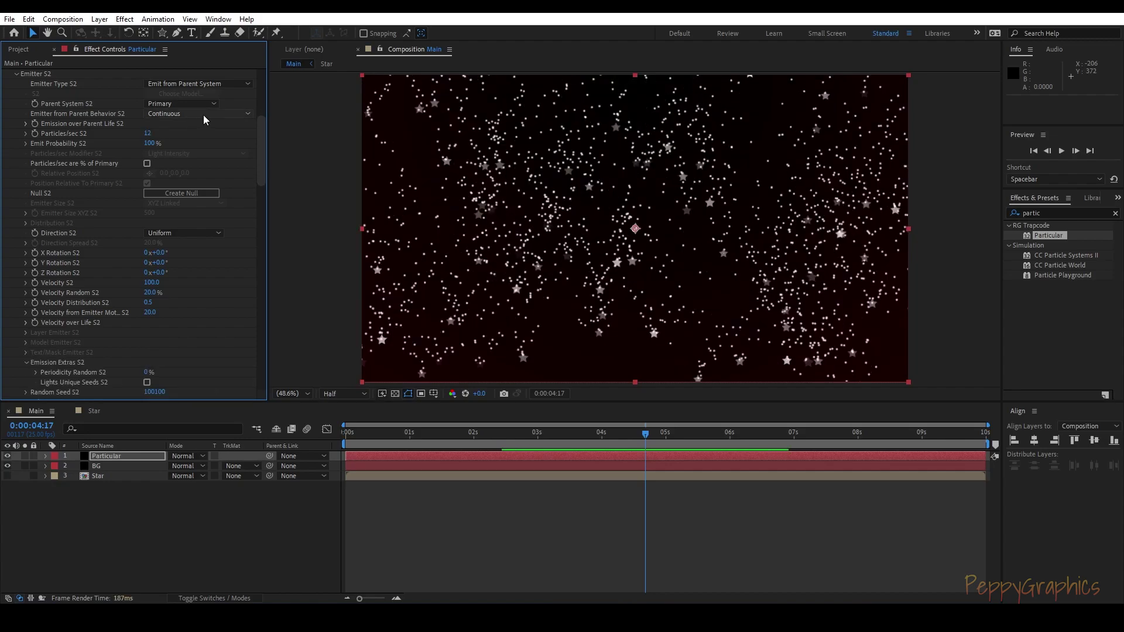
pyautogui.click(150, 134)
pyautogui.write('10')
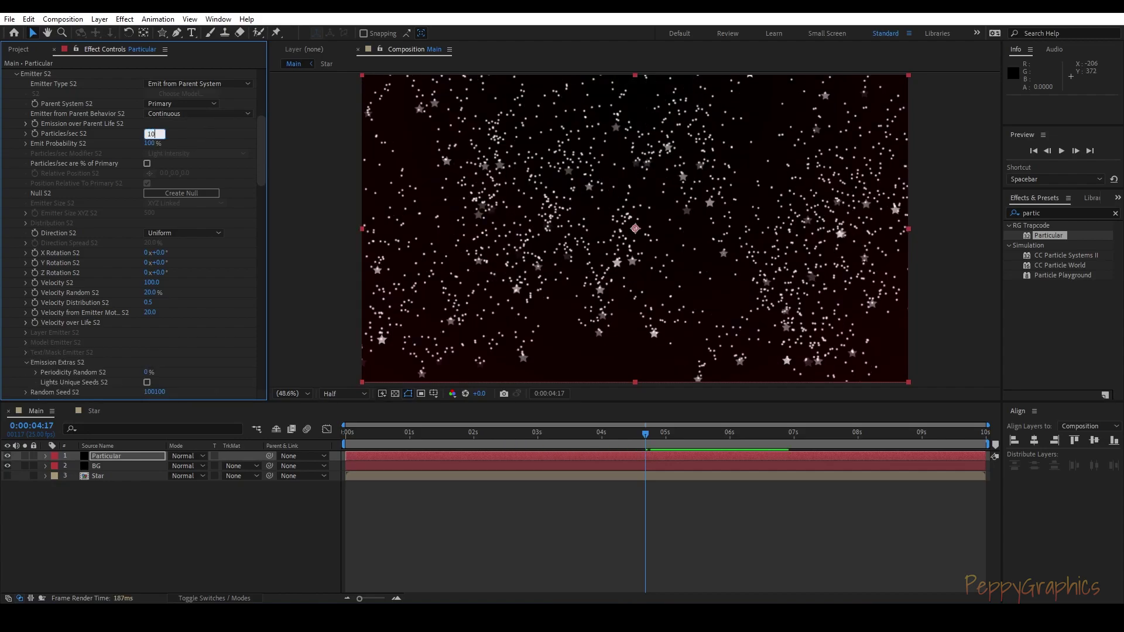
pyautogui.press('Return')
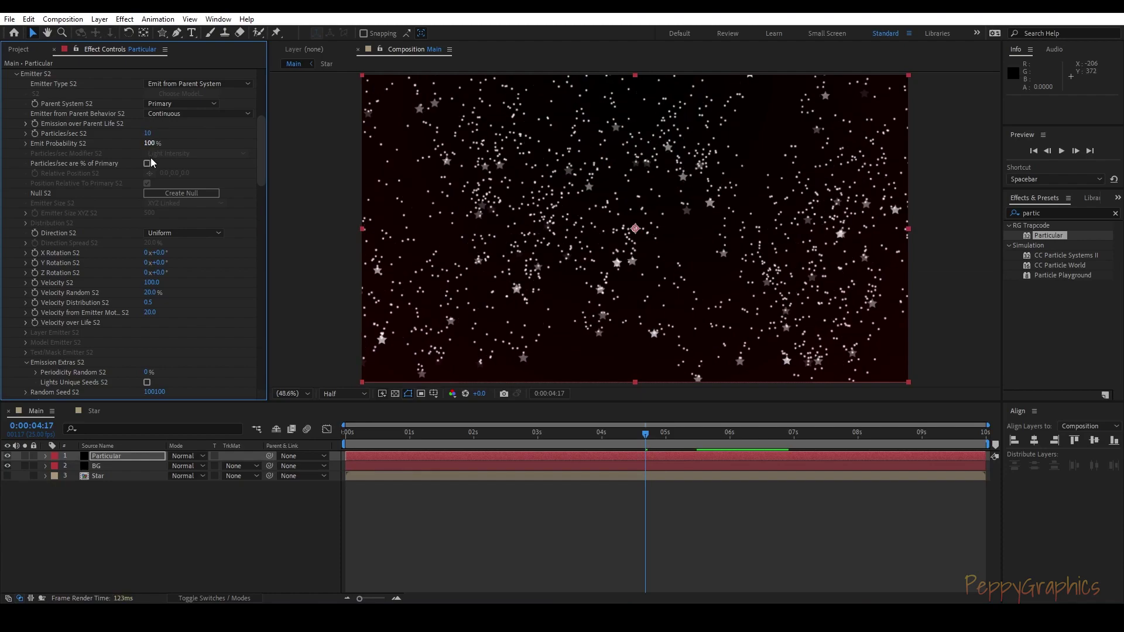
# Step: Try the Directional emission direction with 0% direction spread on System 2, scrubbing the timeline to check the trails
pyautogui.click(174, 232)
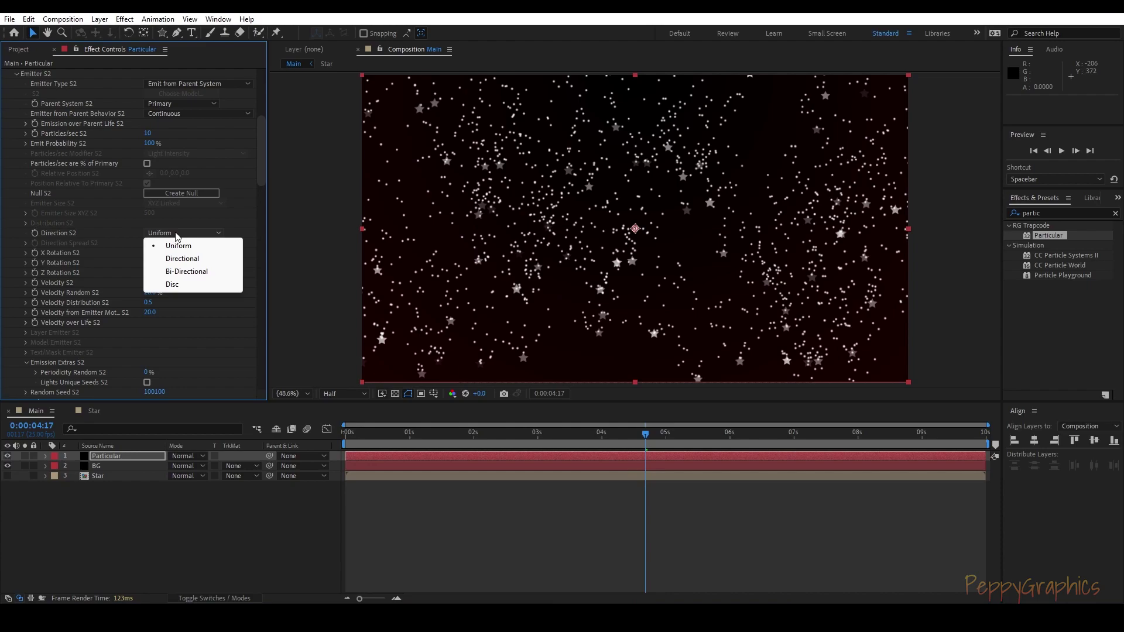
pyautogui.click(180, 258)
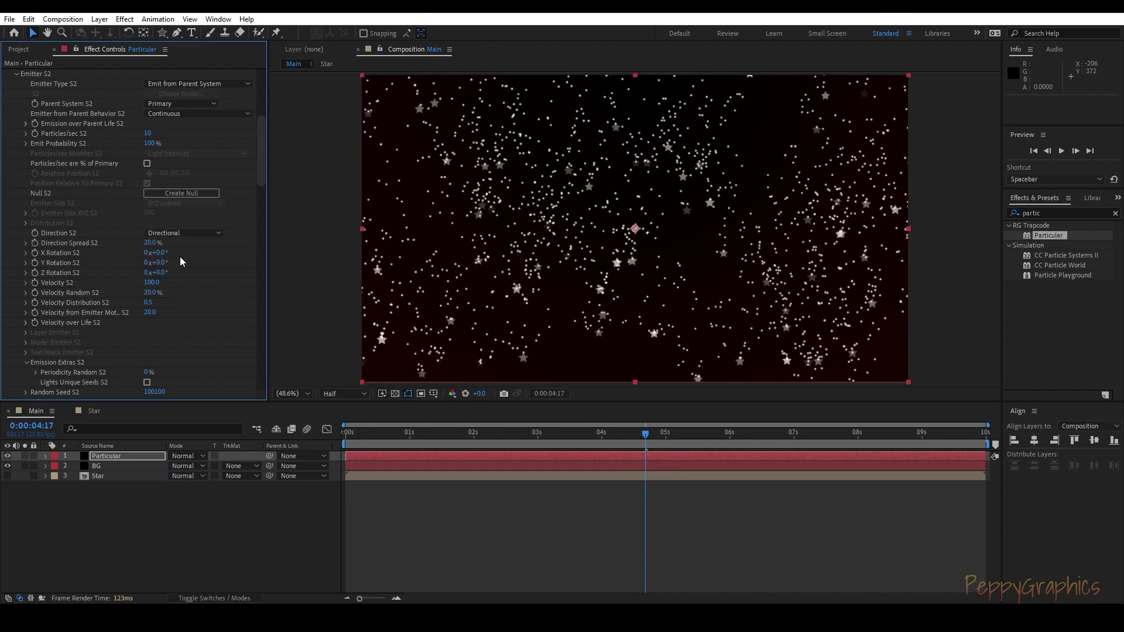
pyautogui.moveTo(644, 433)
pyautogui.mouseDown()
pyautogui.moveTo(585, 434)
pyautogui.moveTo(444, 392)
pyautogui.moveTo(557, 424)
pyautogui.moveTo(660, 434)
pyautogui.mouseUp()
pyautogui.click(151, 244)
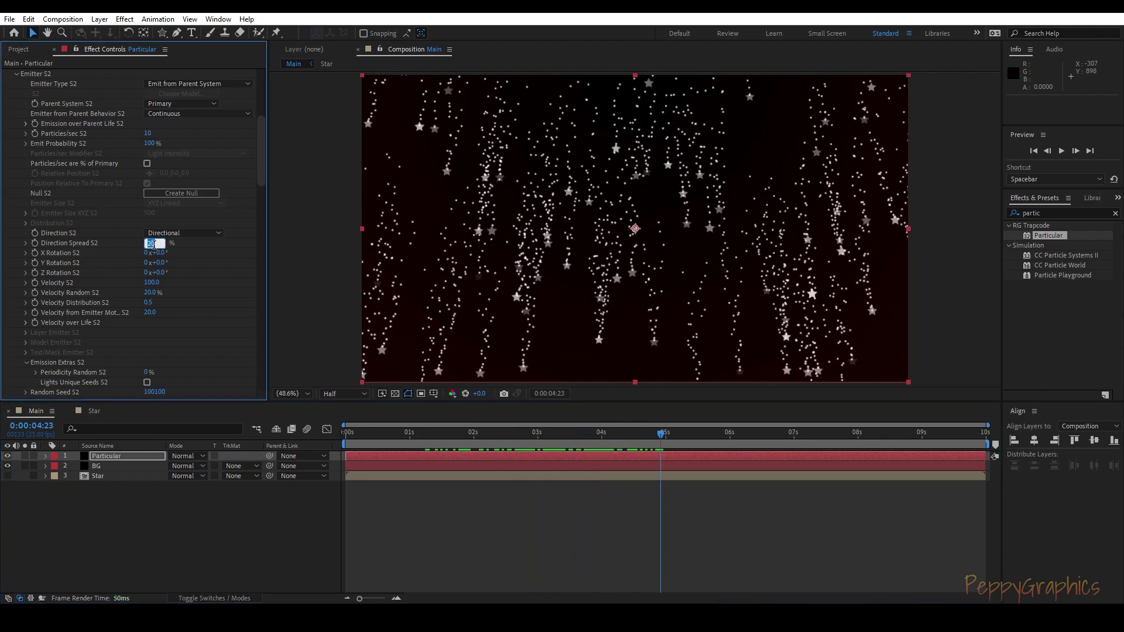
pyautogui.press('Return')
pyautogui.click(638, 434)
pyautogui.moveTo(637, 434); pyautogui.dragTo(443, 444)
# Step: Return System 2's emission direction to Uniform and check the trails at 0:00:03:08
pyautogui.click(175, 233)
pyautogui.click(174, 245)
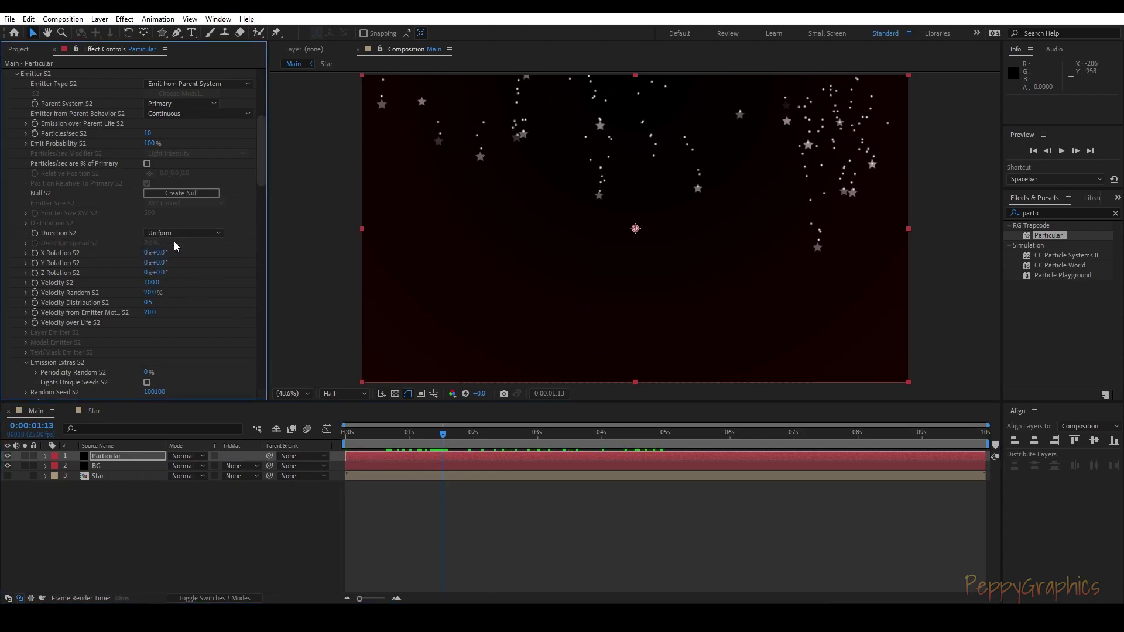
pyautogui.moveTo(430, 434); pyautogui.dragTo(557, 457)
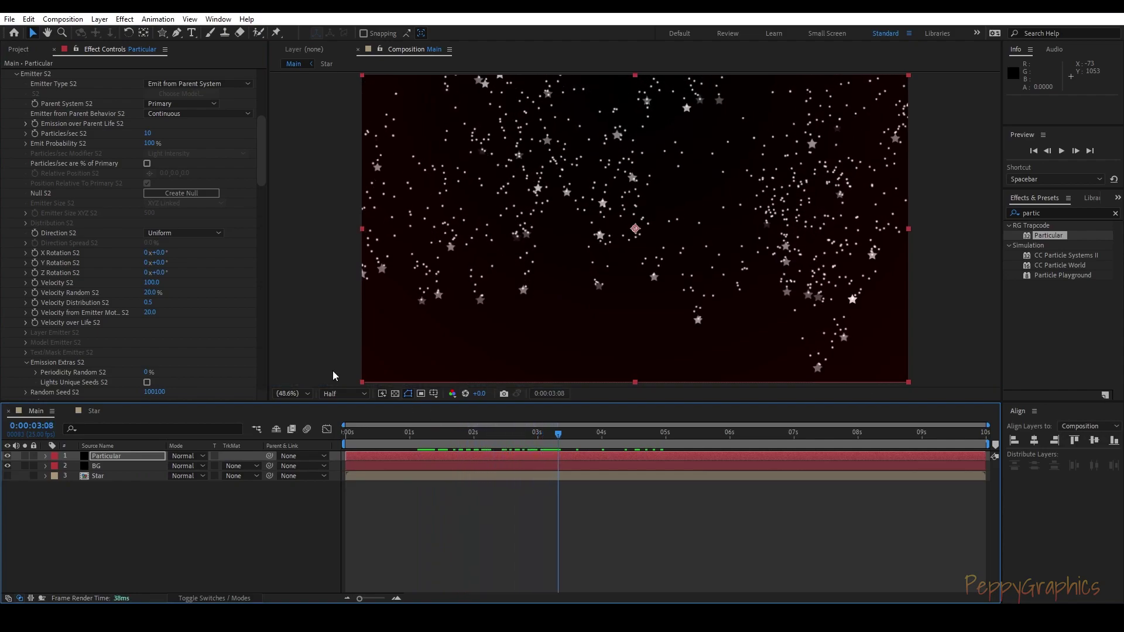
# Step: Set System 2's velocity to 0, preview the trails from the start, and park the time at 0:00:05:05
pyautogui.click(151, 283)
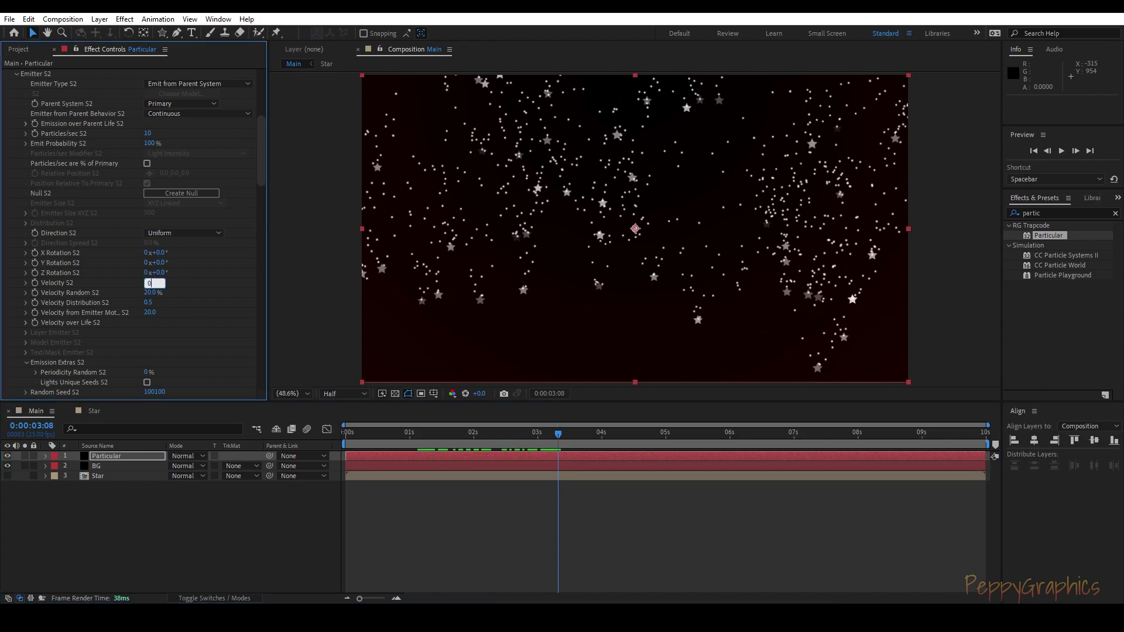
pyautogui.write('0')
pyautogui.press('Return')
pyautogui.moveTo(557, 440); pyautogui.dragTo(314, 421)
pyautogui.press('space')
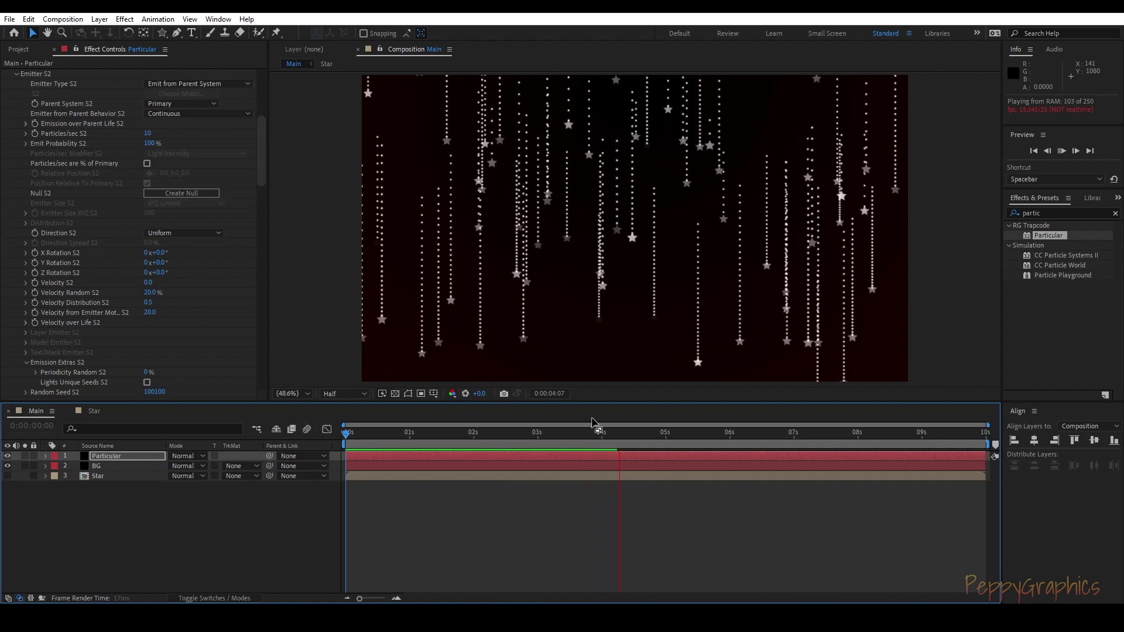
pyautogui.click(592, 438)
pyautogui.moveTo(570, 439); pyautogui.dragTo(679, 423)
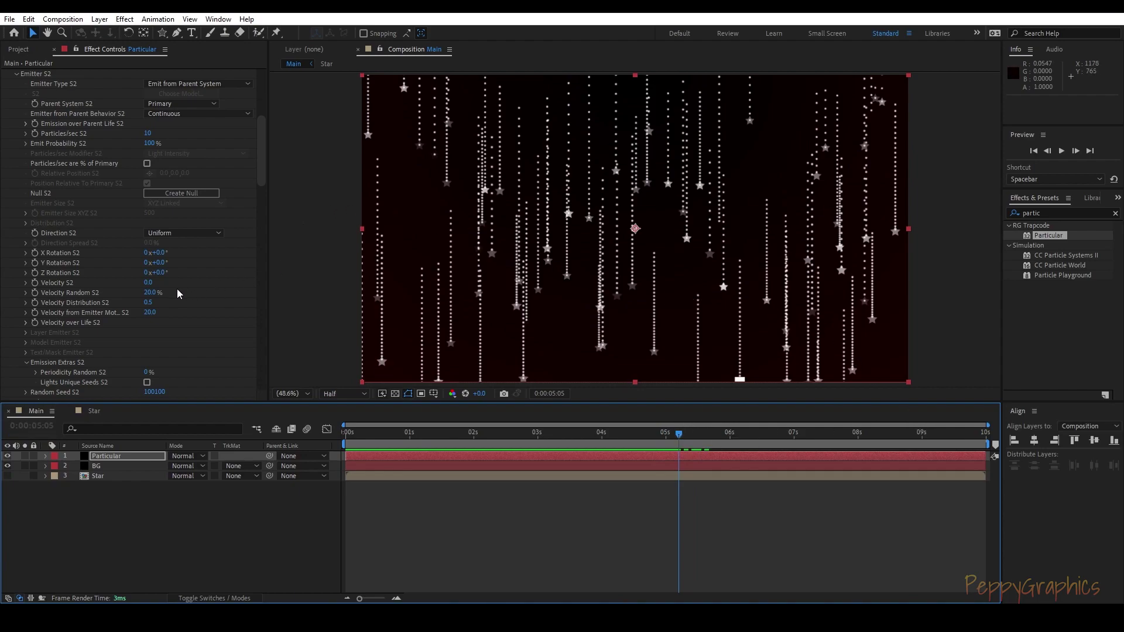
# Step: Set System 2's Velocity Random to 0% and Velocity from Emitter Motion to 0
pyautogui.click(151, 293)
pyautogui.write('0')
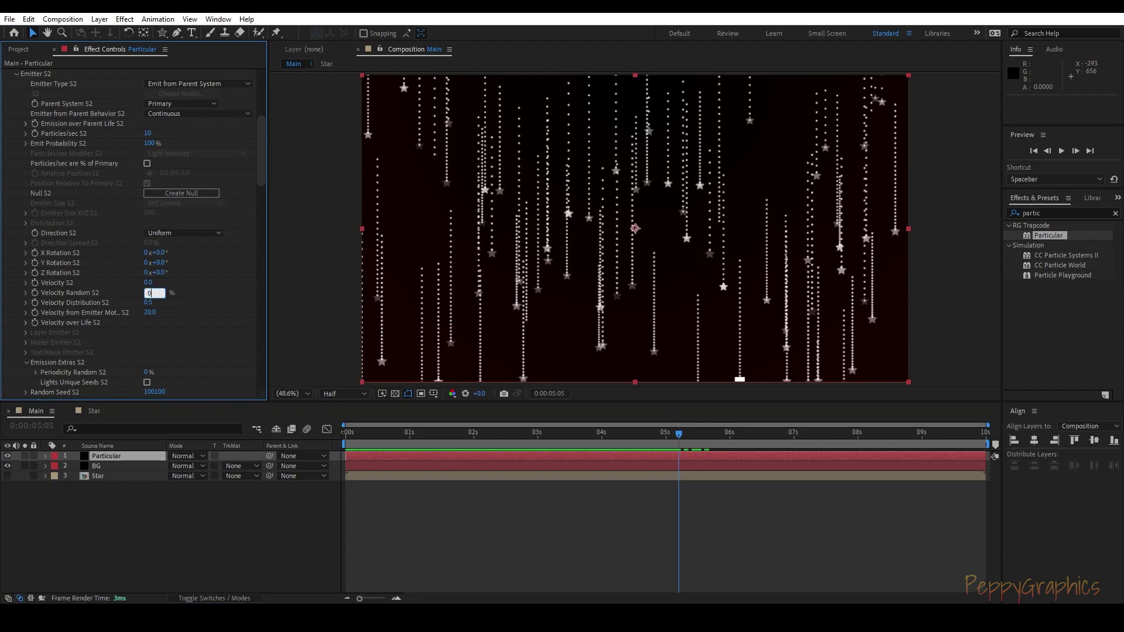
pyautogui.press('Return')
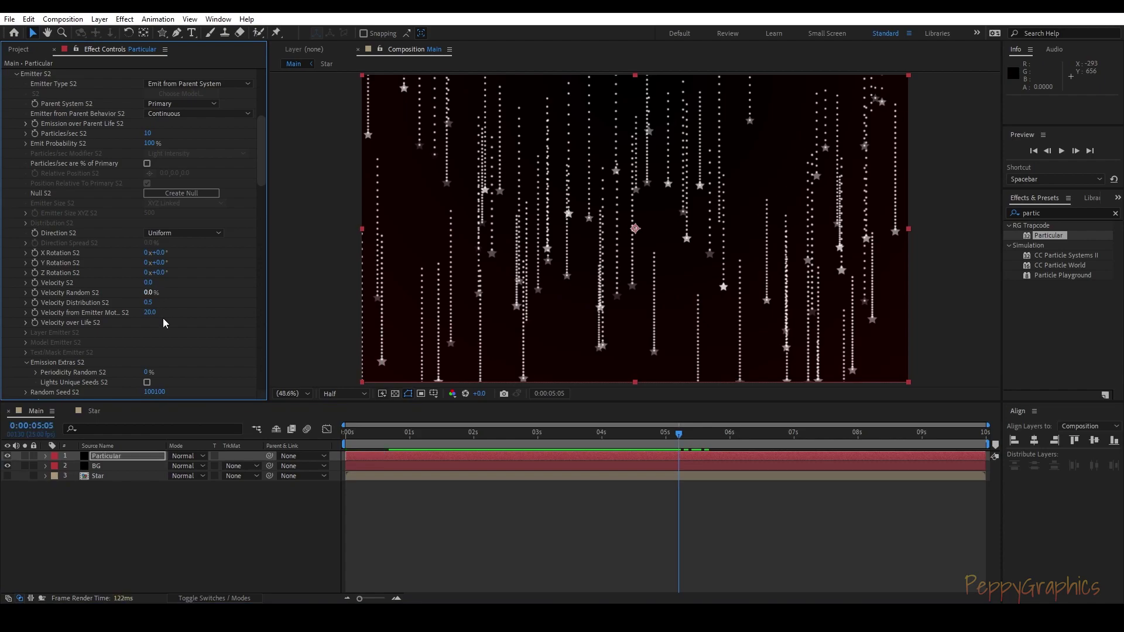
pyautogui.scroll(-2, 165, 322)
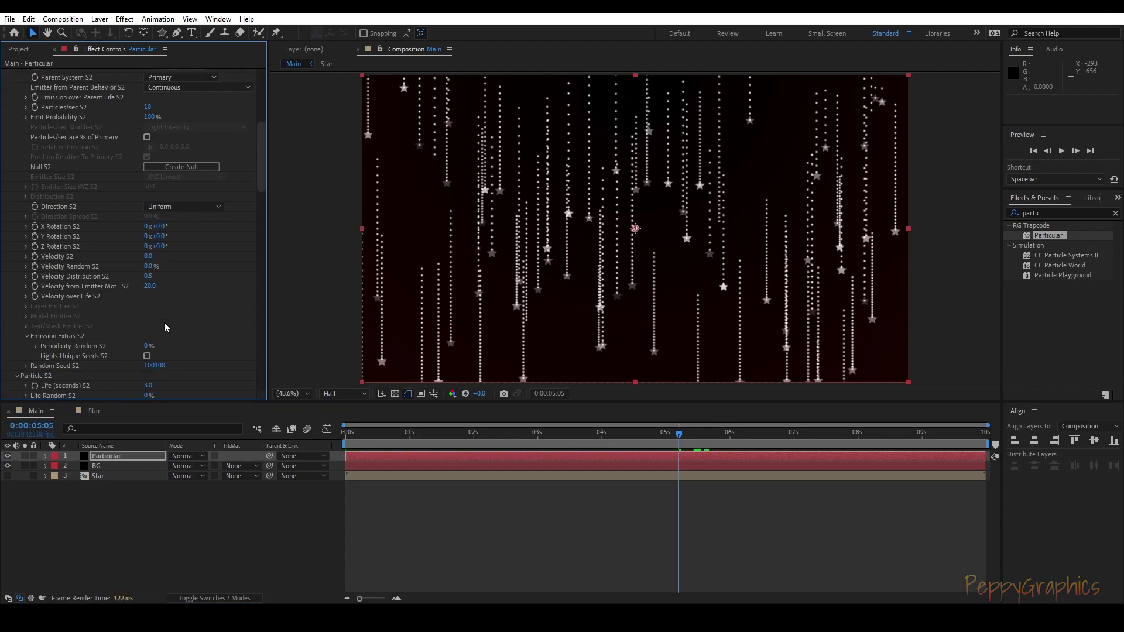
pyautogui.click(150, 285)
pyautogui.press('Return')
# Step: Preview the star trails from the start of the composition and stop at 0:00:05:16
pyautogui.moveTo(653, 431); pyautogui.dragTo(371, 423)
pyautogui.click(345, 426)
pyautogui.press('space')
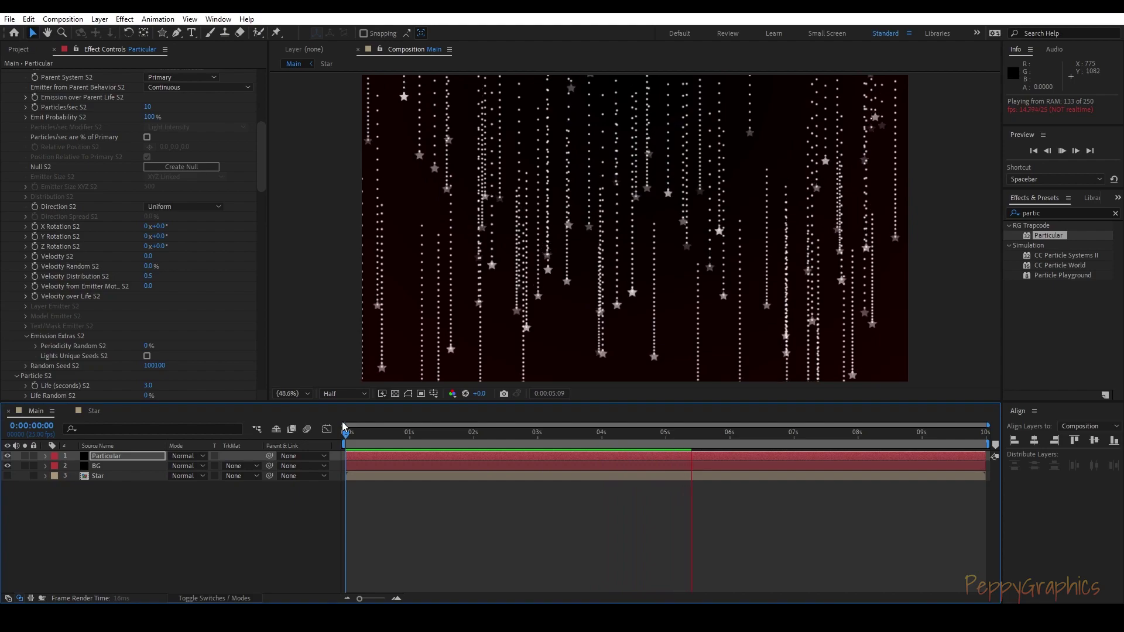
pyautogui.click(708, 434)
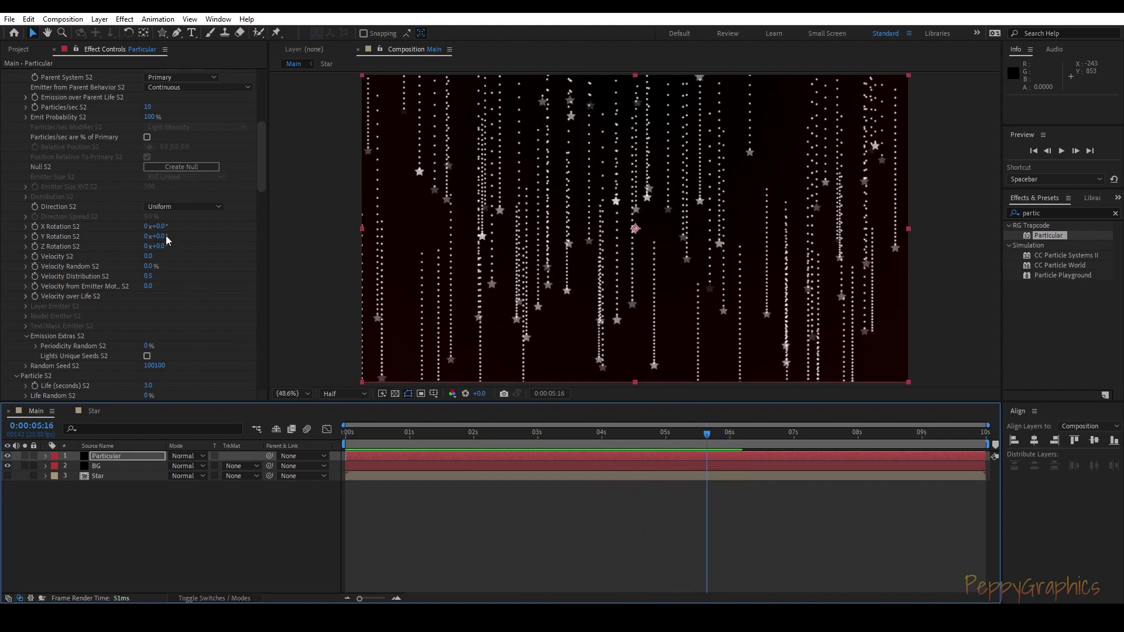
# Step: Set System 2's particle life to 2 seconds with 50% Life Random, and check the trails at 0:00:04:14
pyautogui.scroll(-2, 164, 281)
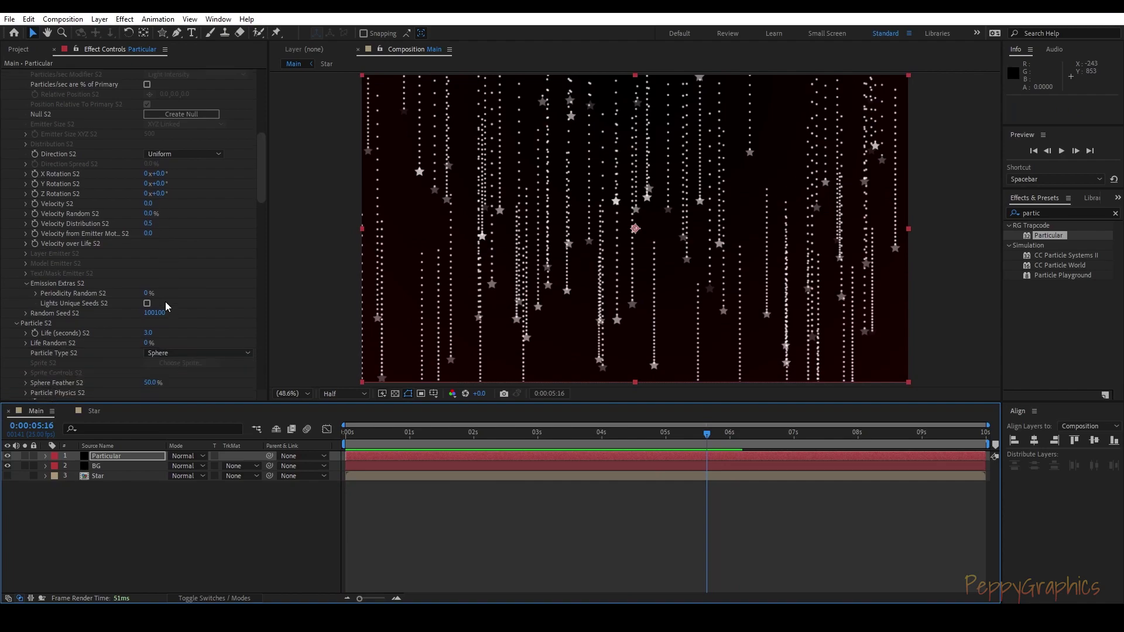
pyautogui.click(146, 333)
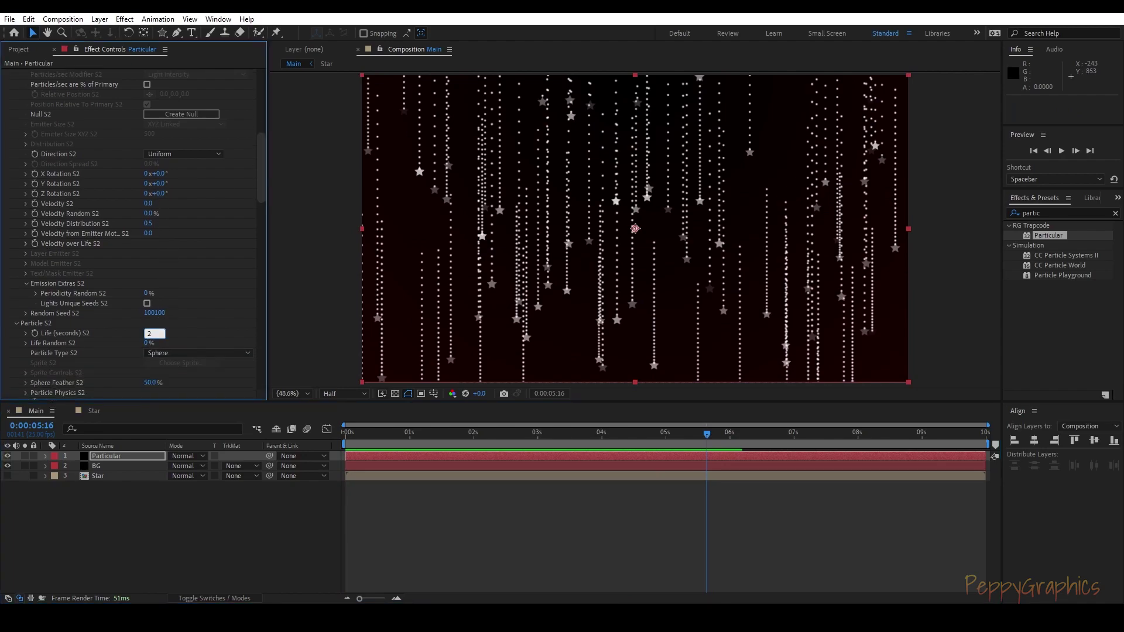
pyautogui.write('2')
pyautogui.press('Return')
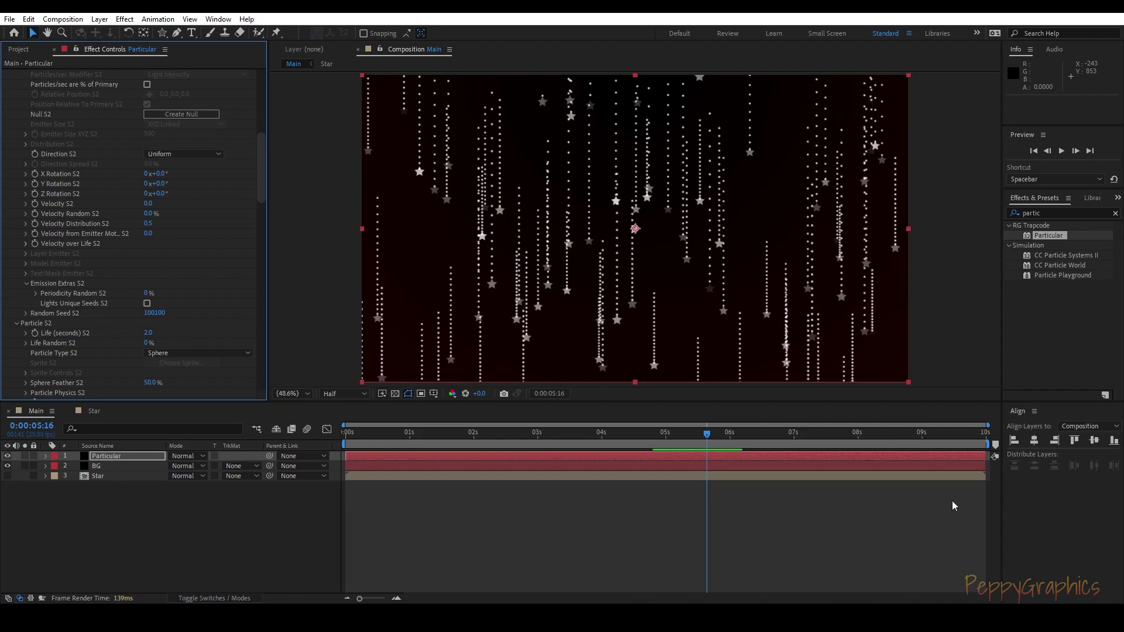
pyautogui.click(148, 344)
pyautogui.write('50')
pyautogui.press('Return')
pyautogui.moveTo(701, 441); pyautogui.dragTo(637, 460)
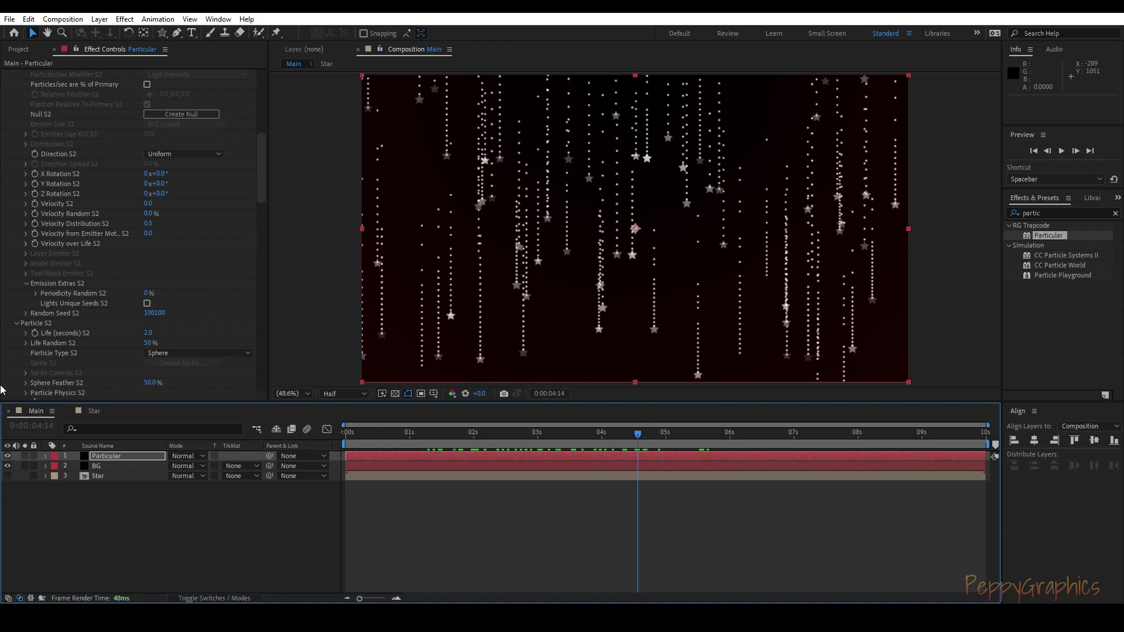
# Step: Try a particle size of 8 for System 2, return it to 5, and check the trails at 0:00:04:05
pyautogui.scroll(-3, 155, 327)
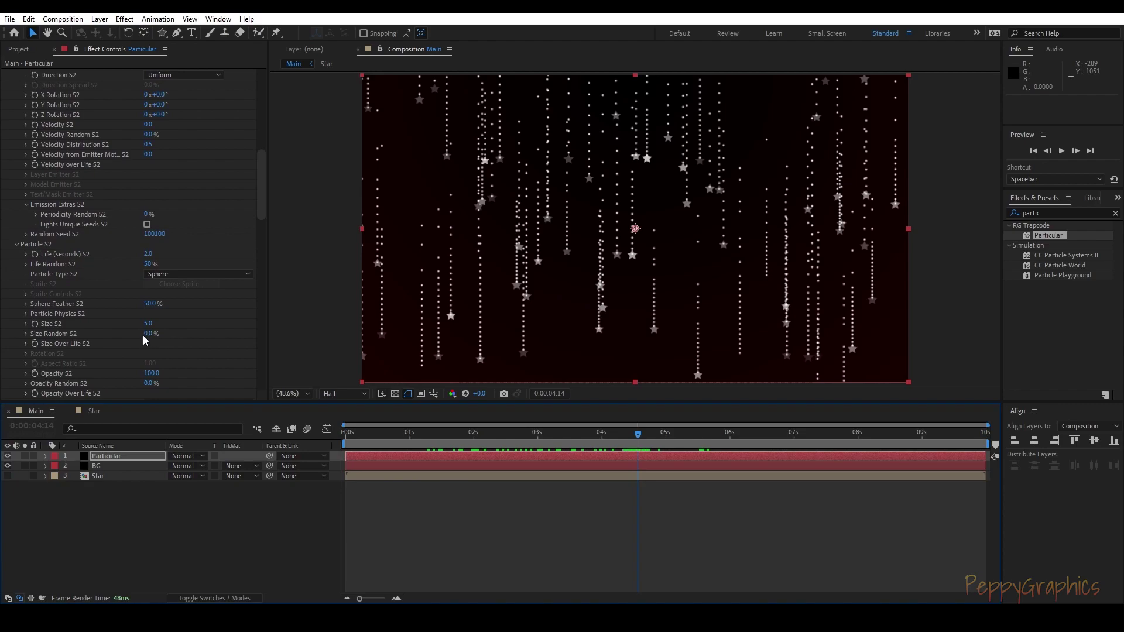
pyautogui.click(148, 324)
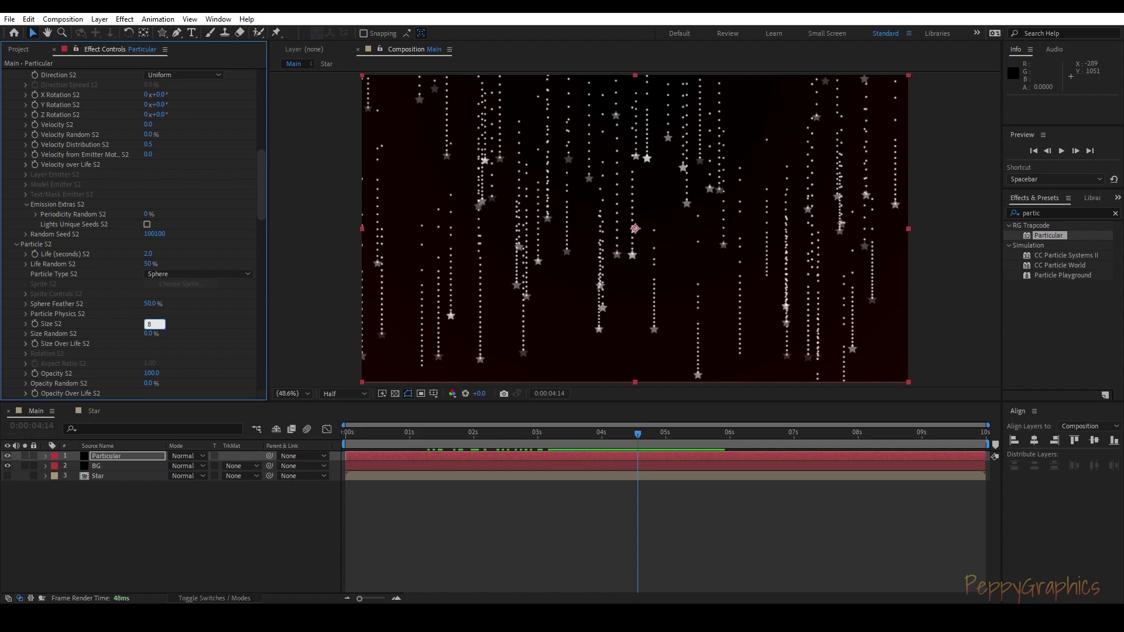
pyautogui.press('Return')
pyautogui.click(148, 324)
pyautogui.write('5')
pyautogui.press('Return')
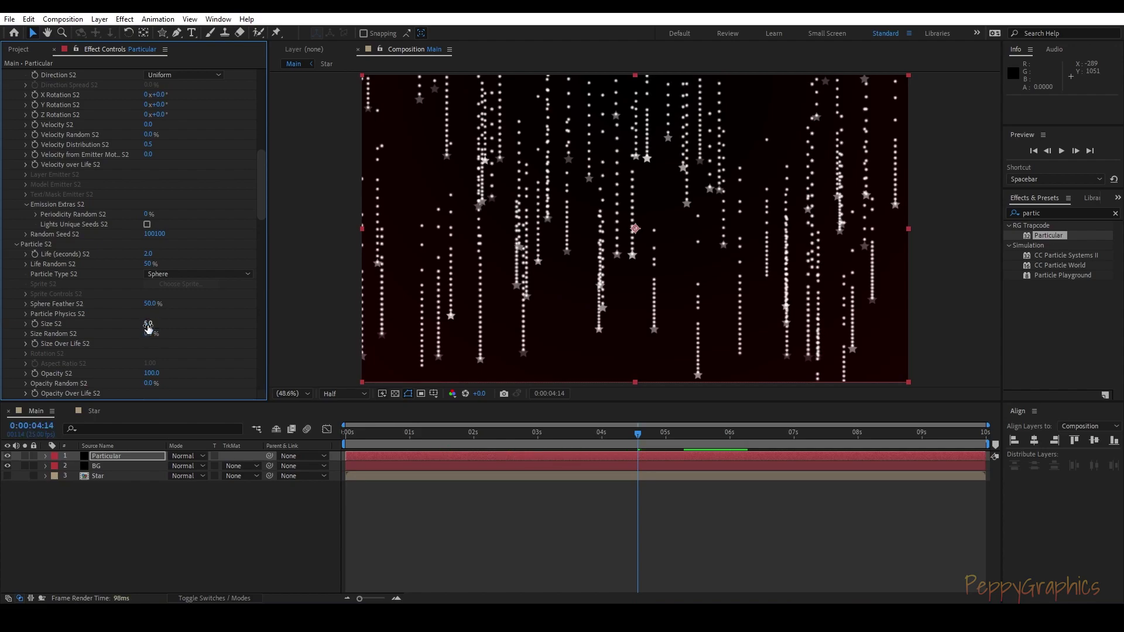
pyautogui.moveTo(636, 434); pyautogui.dragTo(614, 425)
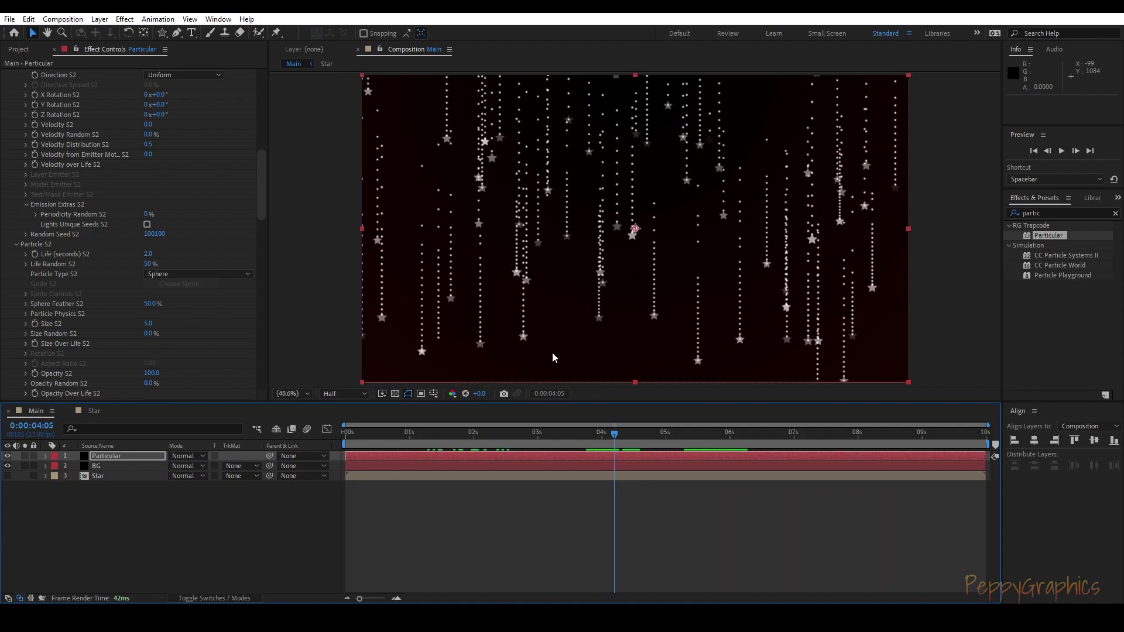
# Step: Set System 2's opacity to 50 with 25% Opacity Random, and check the trails at 0:00:06:10
pyautogui.scroll(-2, 205, 318)
pyautogui.click(157, 347)
pyautogui.write('50')
pyautogui.press('Tab')
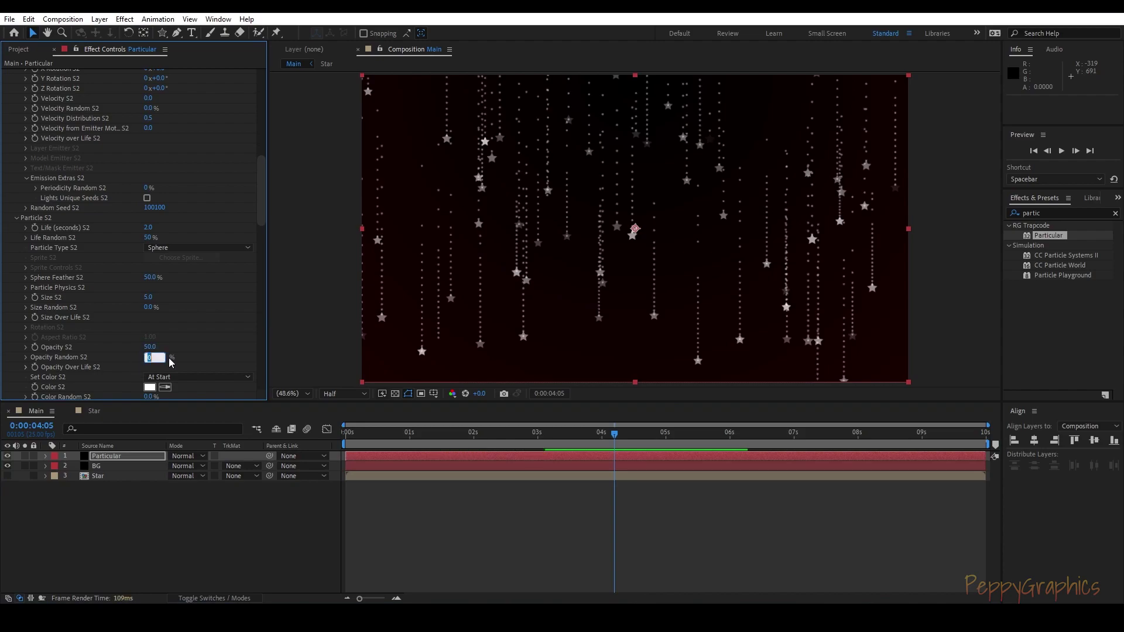
pyautogui.write('25')
pyautogui.press('Return')
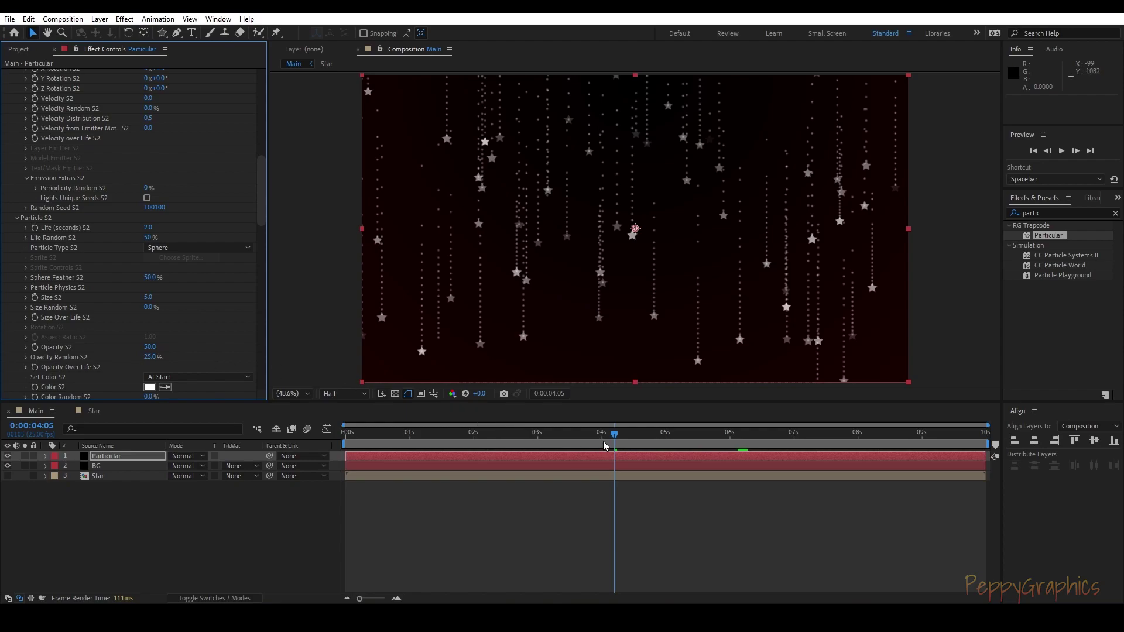
pyautogui.moveTo(612, 434); pyautogui.dragTo(752, 427)
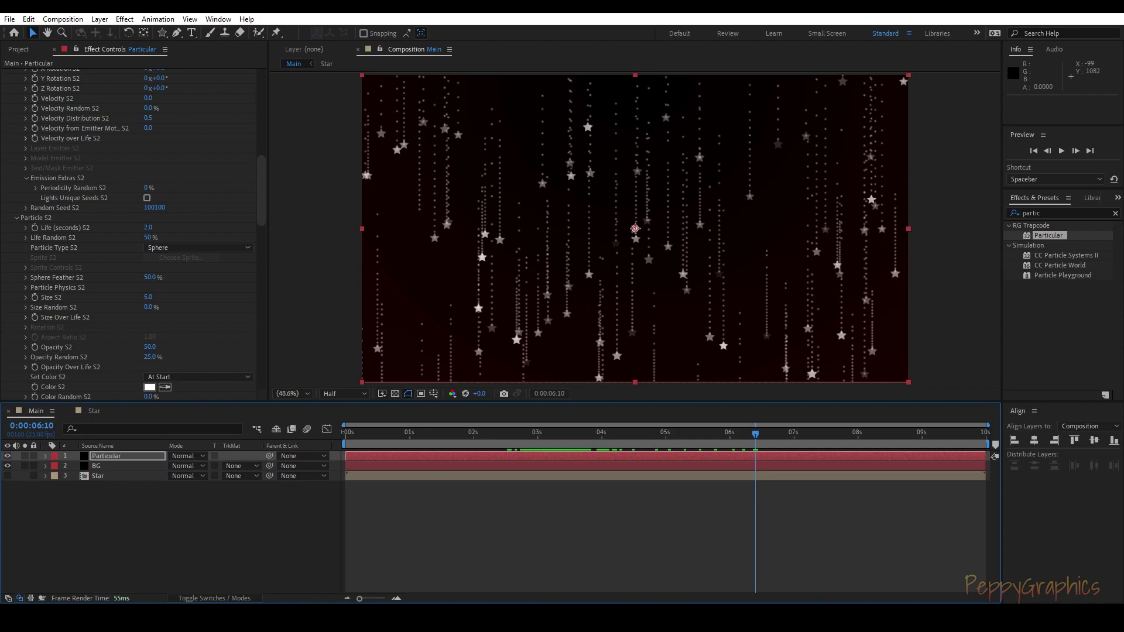
# Step: Collapse the Particular effect's settings and move the current time to 0:00:02:09
pyautogui.scroll(5, 21, 109)
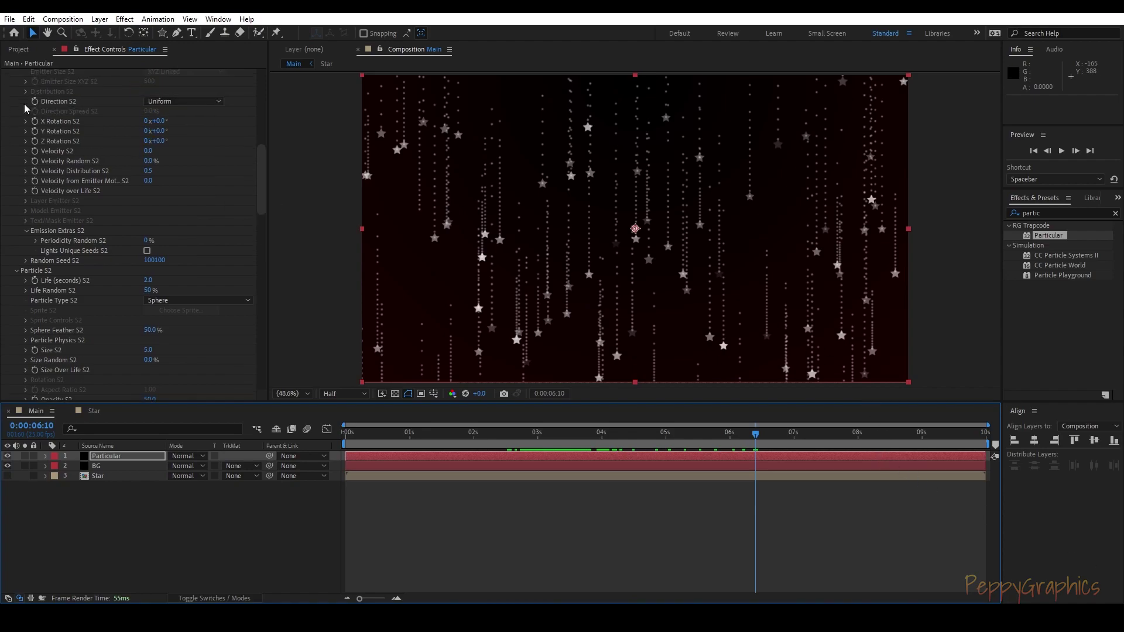
pyautogui.scroll(5, 21, 109)
pyautogui.click(5, 74)
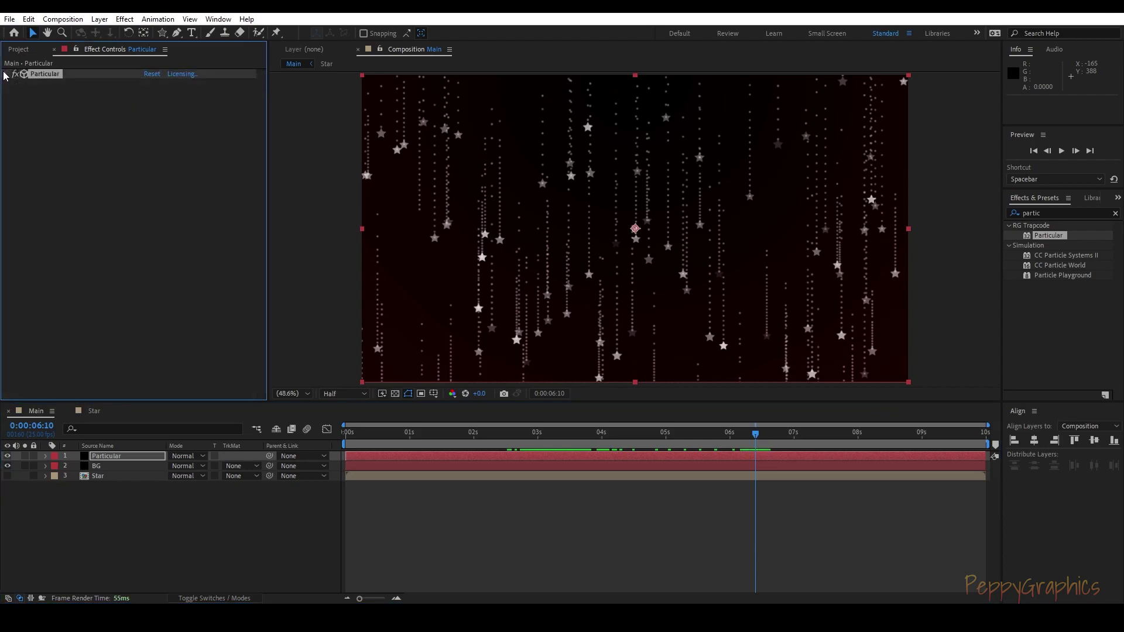
pyautogui.moveTo(743, 439); pyautogui.dragTo(496, 439)
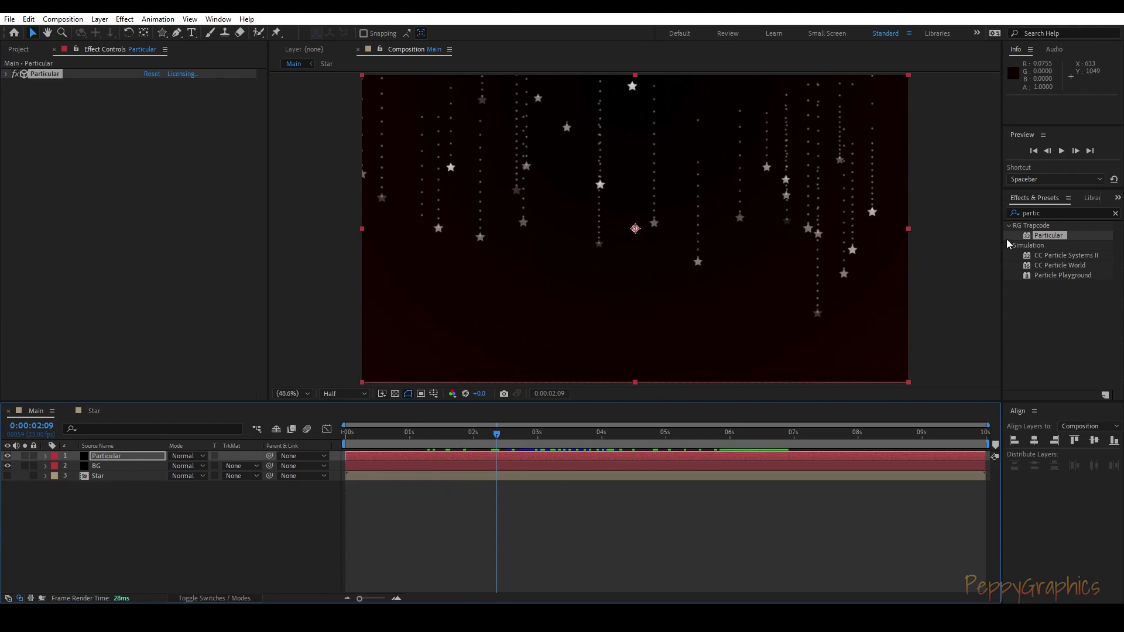
# Step: Apply a Fill effect to the Particular layer with the colour FFBA56, and check the stars at 0:00:07:04
pyautogui.click(1042, 213)
pyautogui.write('fill')
pyautogui.moveTo(1046, 285); pyautogui.dragTo(149, 171)
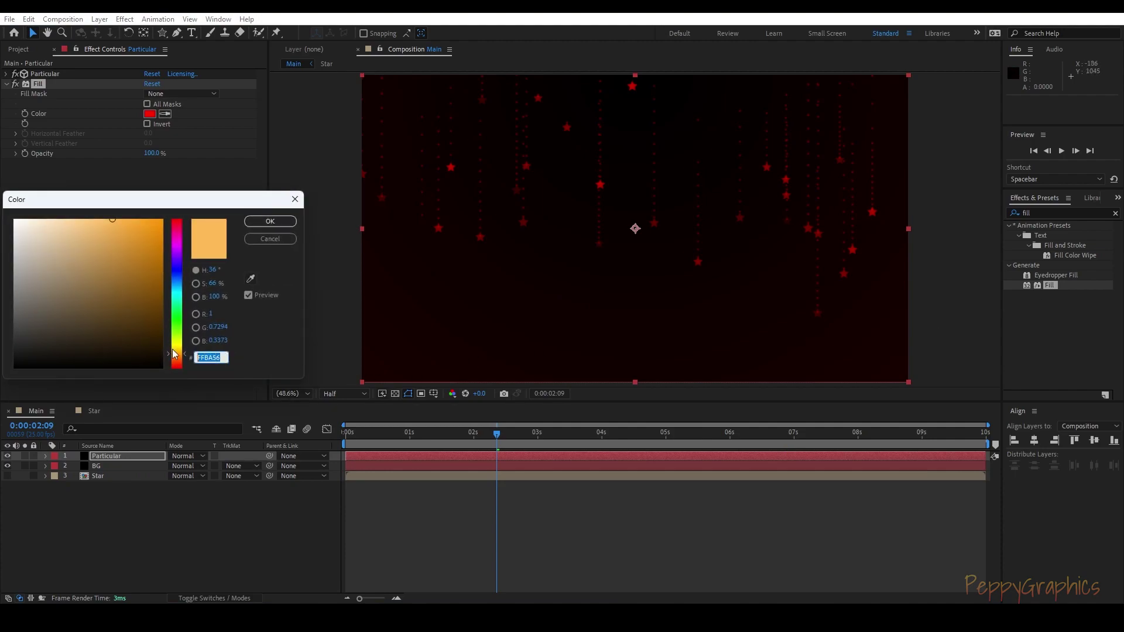
pyautogui.click(255, 224)
pyautogui.click(150, 113)
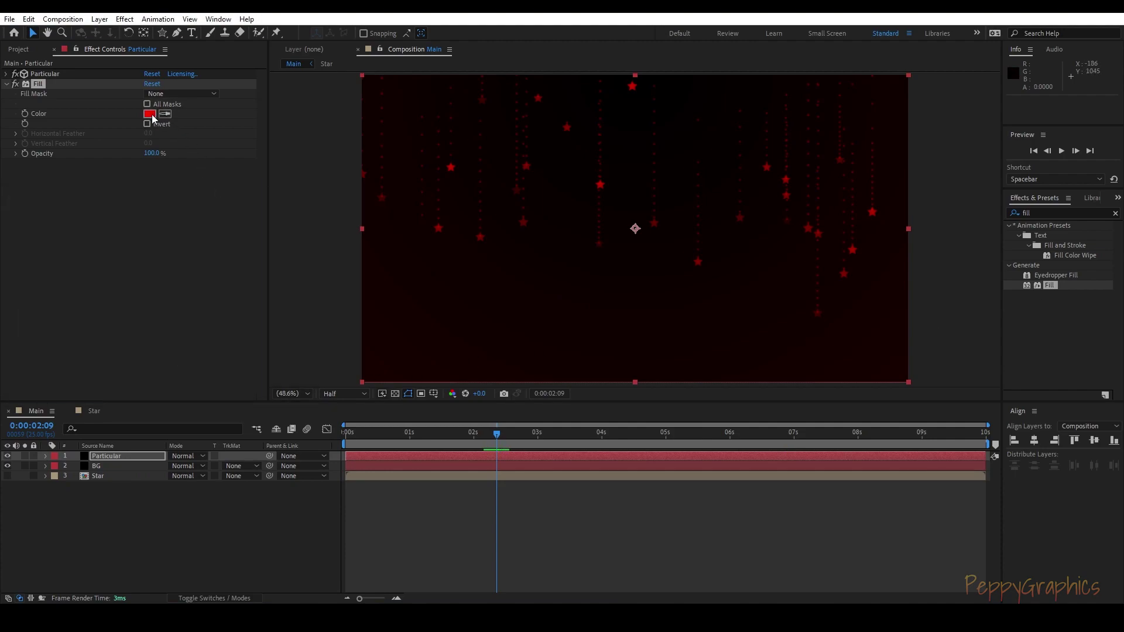
pyautogui.write('FFBA56')
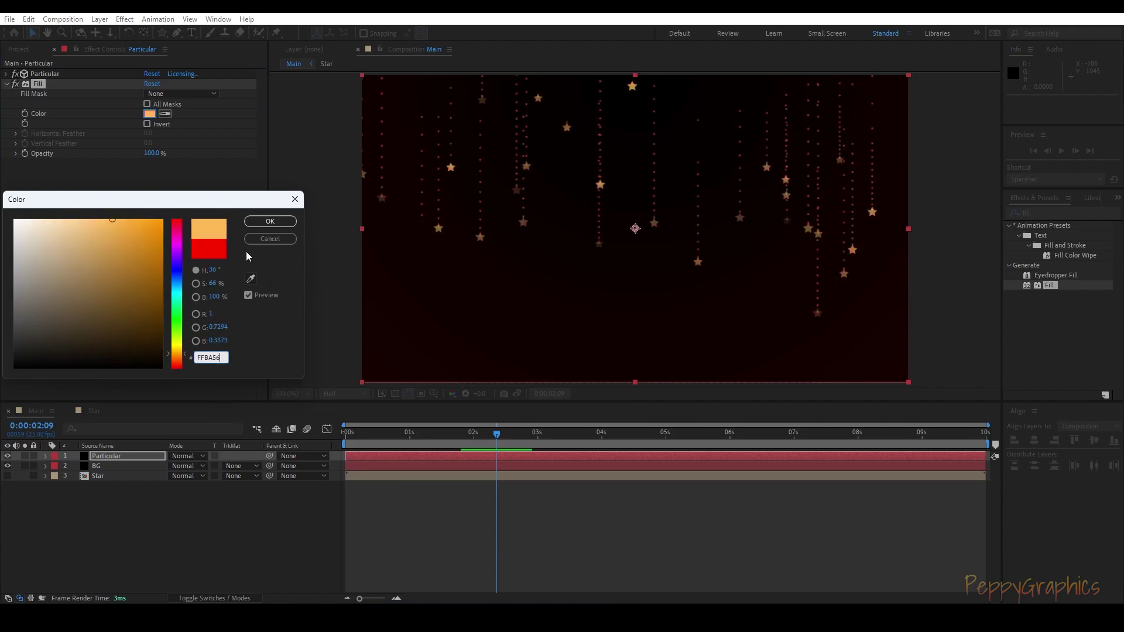
pyautogui.click(258, 221)
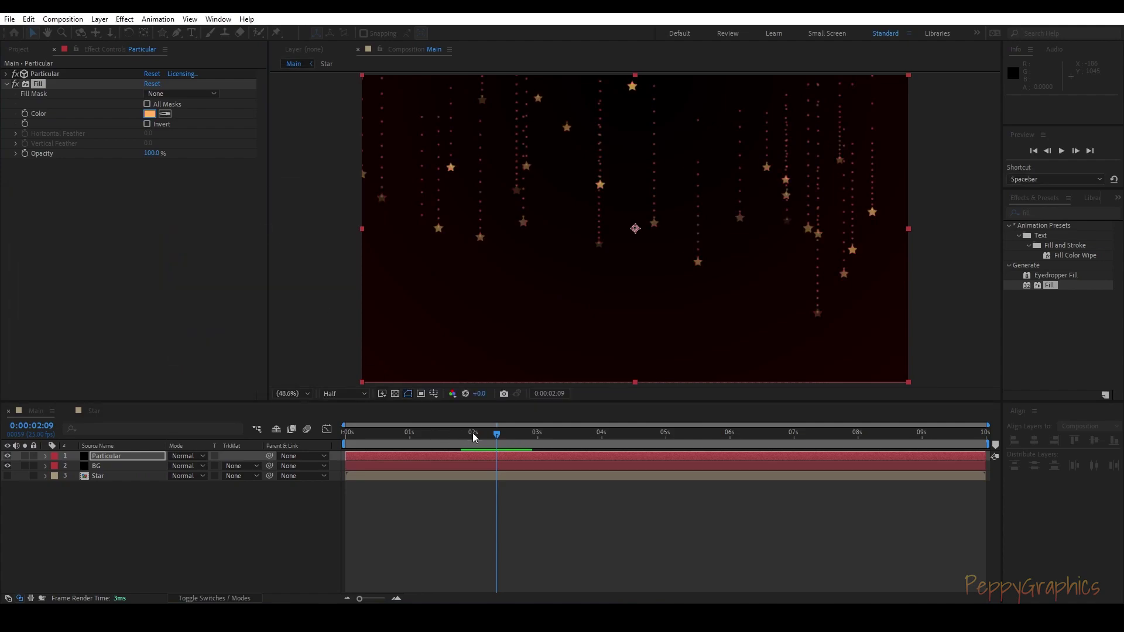
pyautogui.click(417, 432)
pyautogui.moveTo(417, 431); pyautogui.dragTo(808, 460)
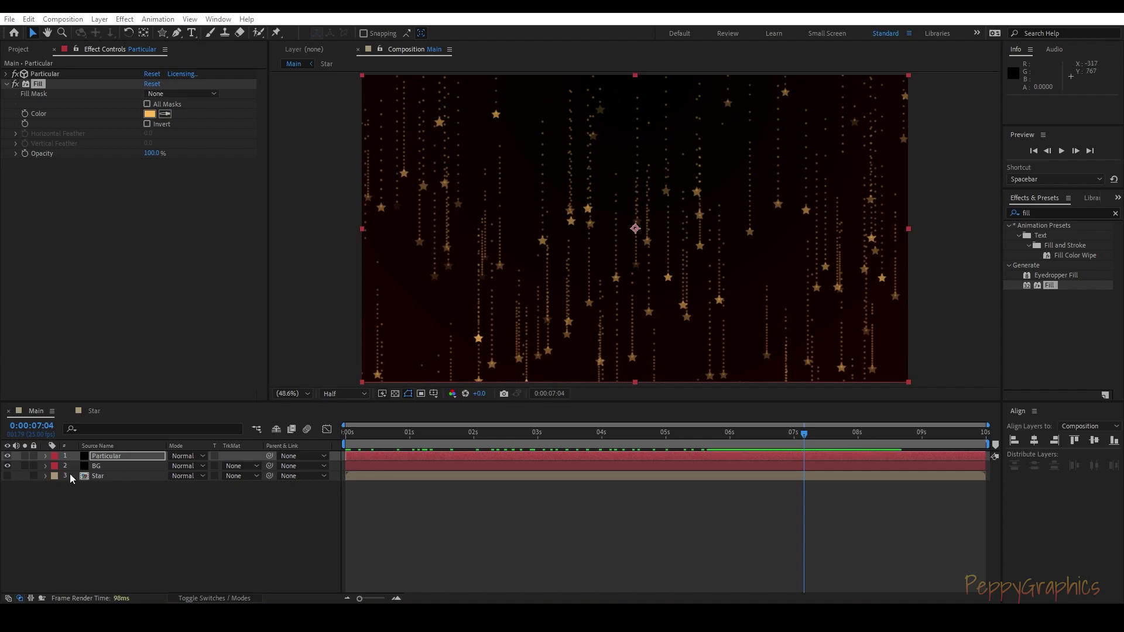
# Step: Create an adjustment layer above the Particular layer and apply the Stylize Glow effect to it
pyautogui.rightClick(130, 530)
pyautogui.moveTo(176, 384)
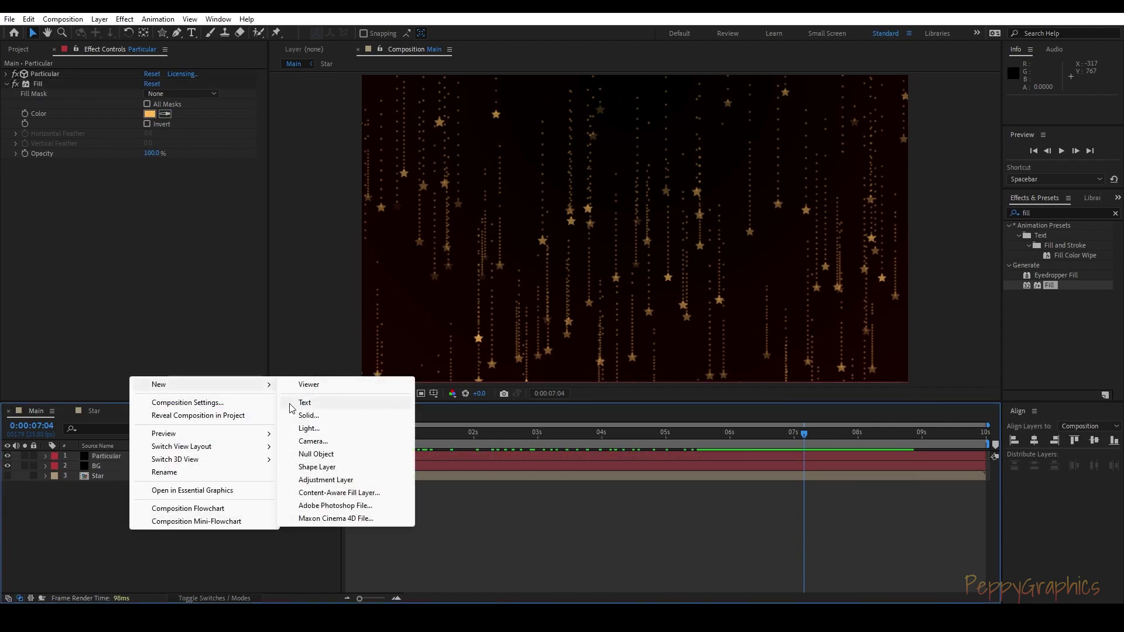
pyautogui.click(324, 480)
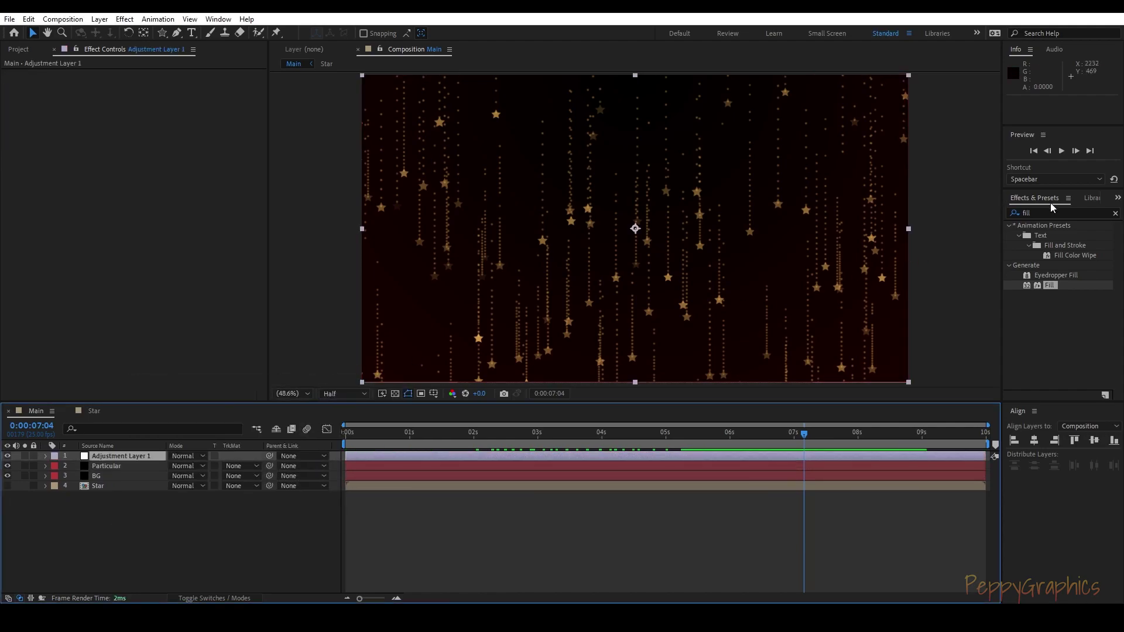
pyautogui.hotkey('ctrl', 'f')
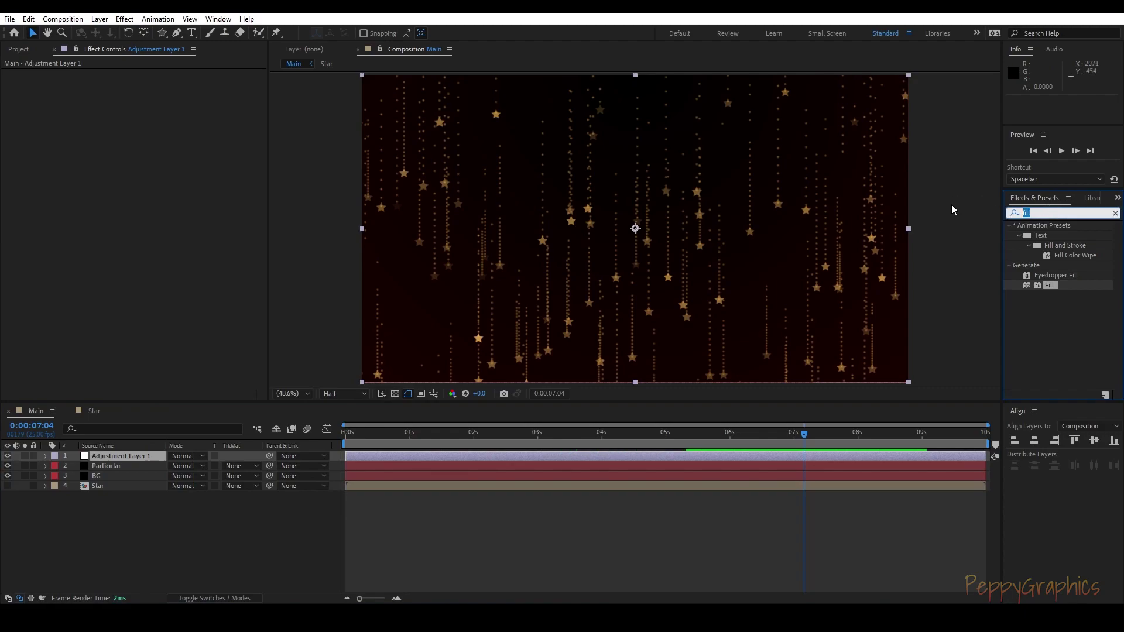
pyautogui.write('glow')
pyautogui.scroll(-5, 1059, 352)
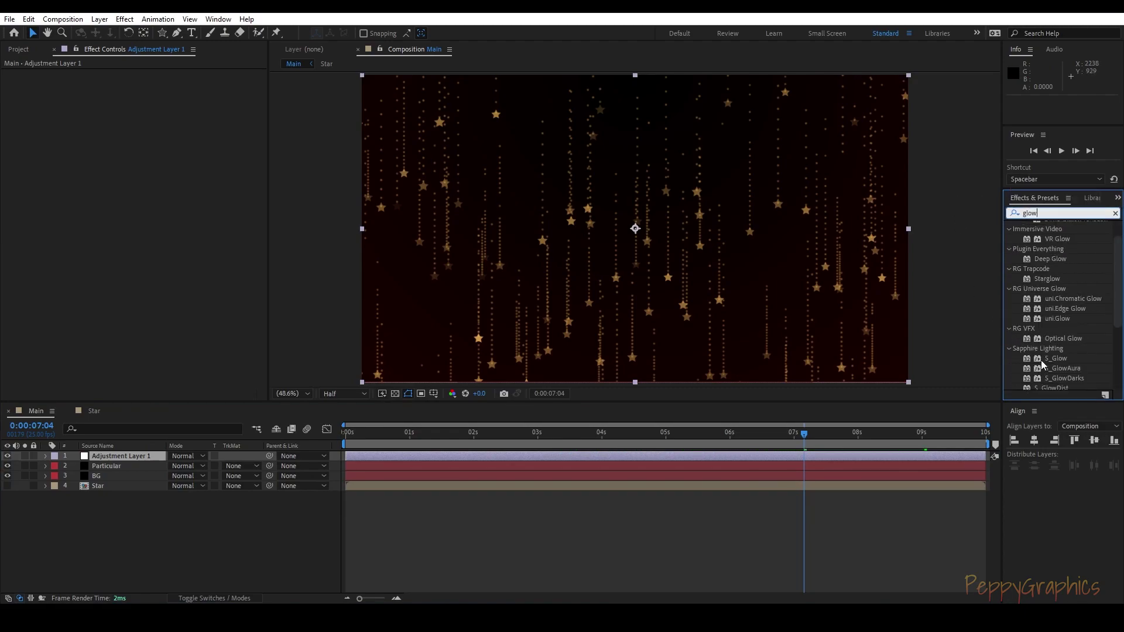
pyautogui.moveTo(1052, 385); pyautogui.dragTo(110, 460)
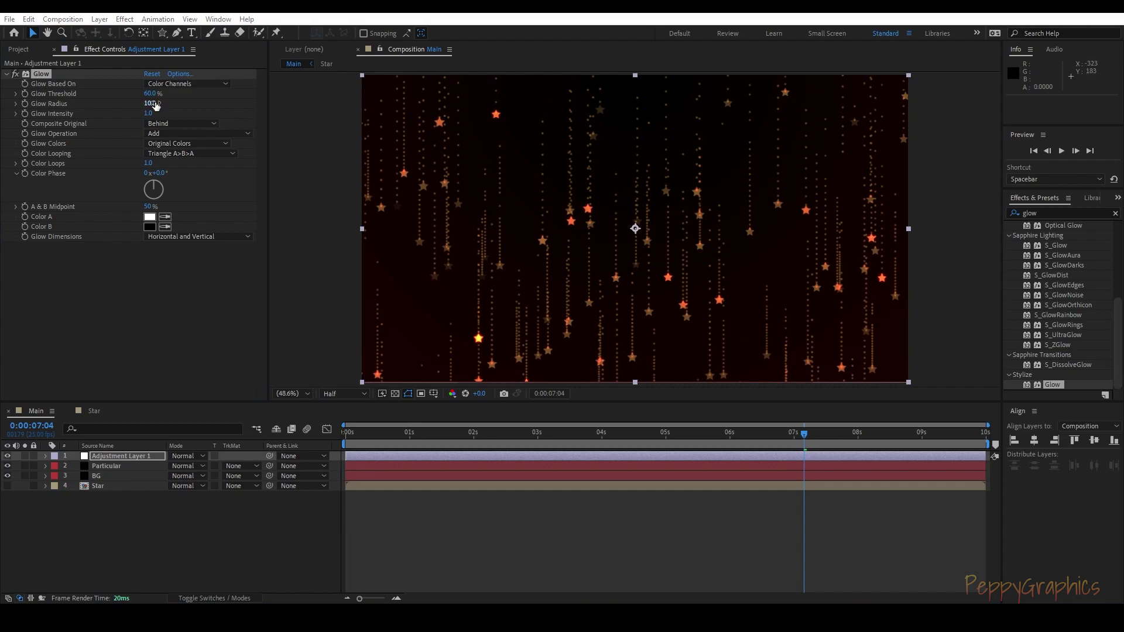
# Step: Set the adjustment layer's Glow to radius 60, intensity 0.5 and threshold 56.5%
pyautogui.moveTo(150, 94); pyautogui.dragTo(153, 94)
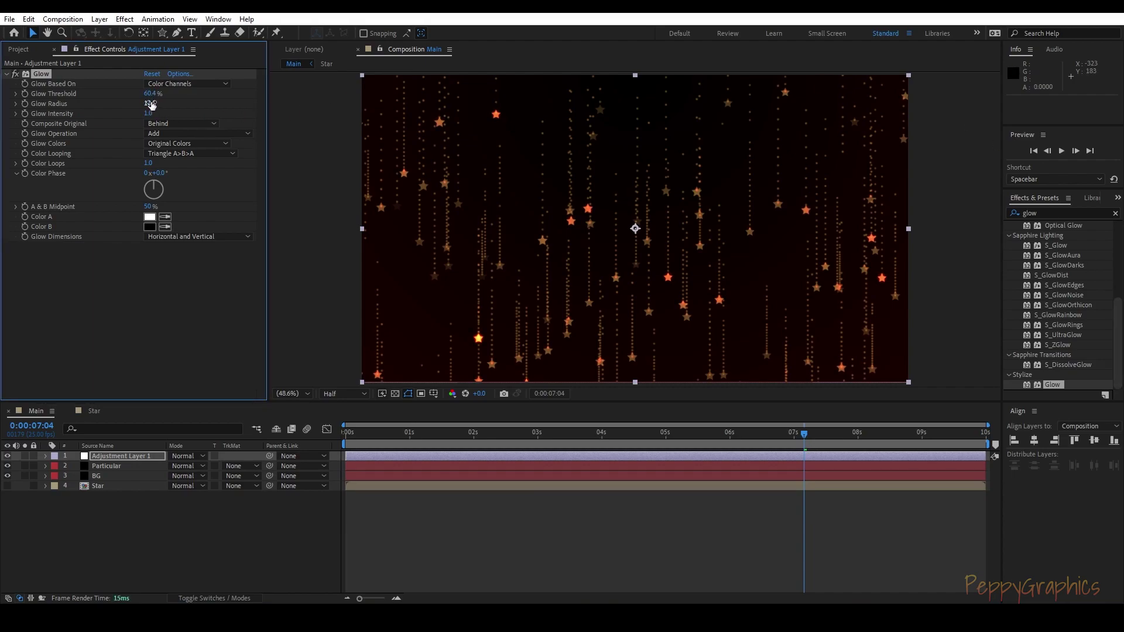
pyautogui.click(151, 104)
pyautogui.write('60')
pyautogui.press('Return')
pyautogui.click(150, 114)
pyautogui.write('0.5')
pyautogui.press('Return')
pyautogui.moveTo(146, 95)
pyautogui.mouseDown()
pyautogui.moveTo(99, 97)
pyautogui.moveTo(165, 98)
pyautogui.moveTo(132, 97)
pyautogui.moveTo(143, 96)
pyautogui.mouseUp()
# Step: Duplicate the Glow effect and set the copy to radius 105, threshold 35.7% and intensity 0.2
pyautogui.hotkey('ctrl', 'd')
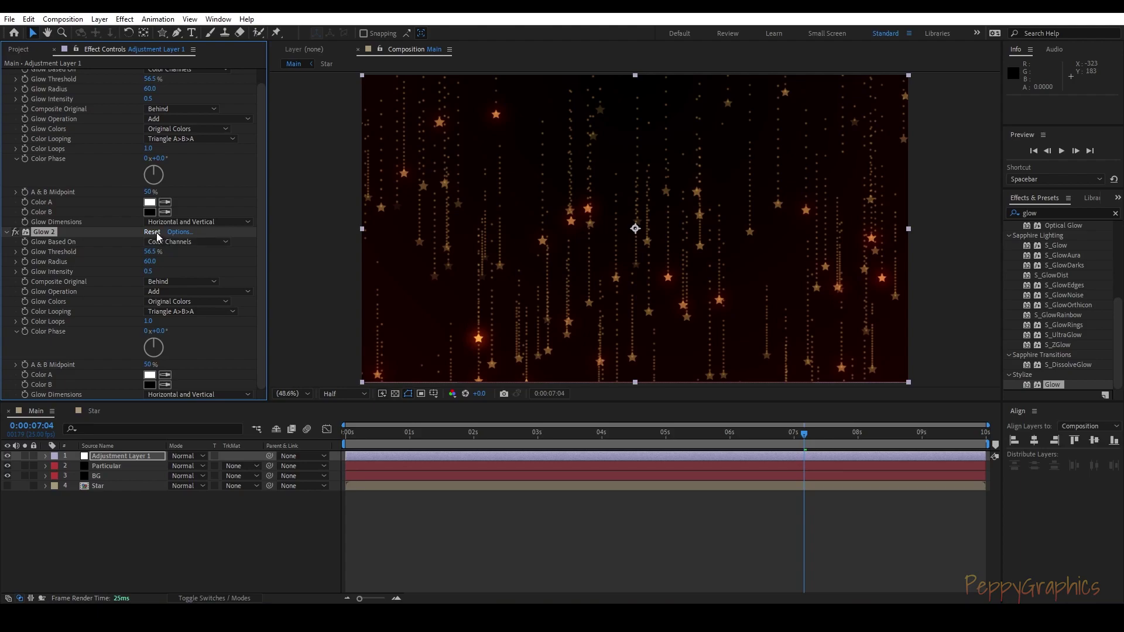
pyautogui.click(151, 262)
pyautogui.press('Return')
pyautogui.moveTo(151, 253); pyautogui.dragTo(118, 257)
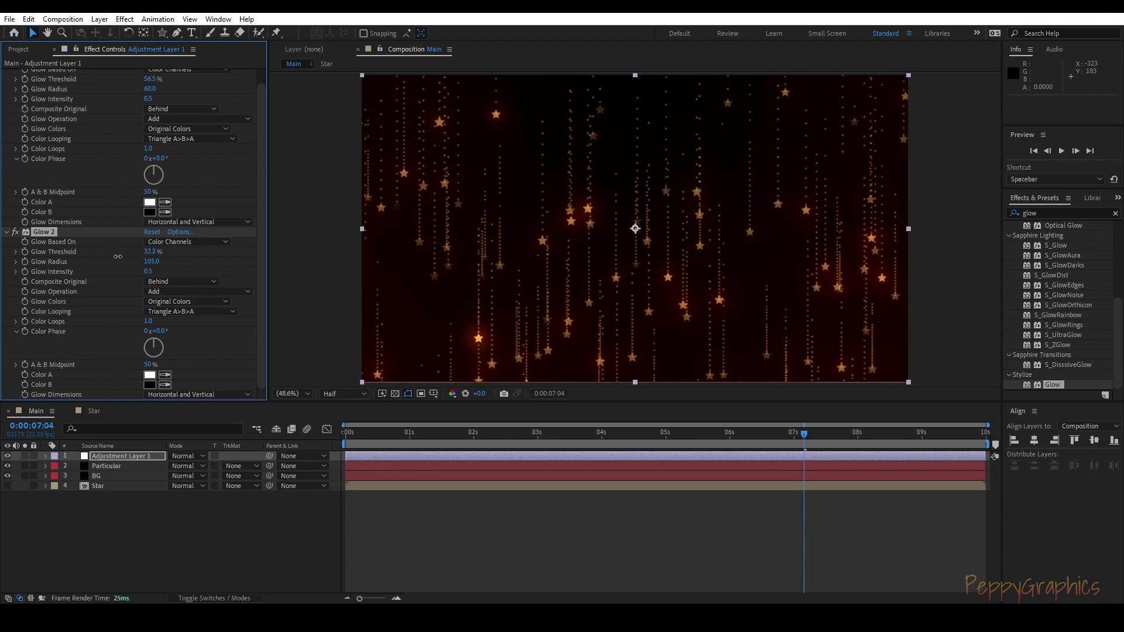
pyautogui.click(149, 272)
pyautogui.write('.2')
pyautogui.press('Return')
# Step: Collapse both Glow effects and scrub back to the start of the composition
pyautogui.scroll(1, 40, 232)
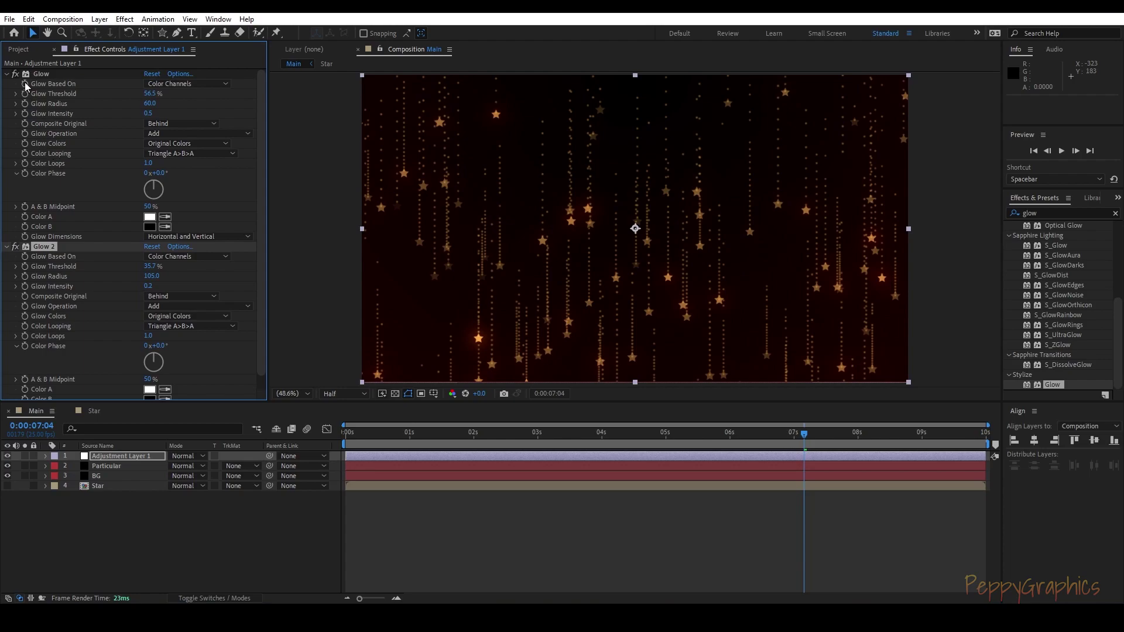
pyautogui.click(7, 74)
pyautogui.click(7, 83)
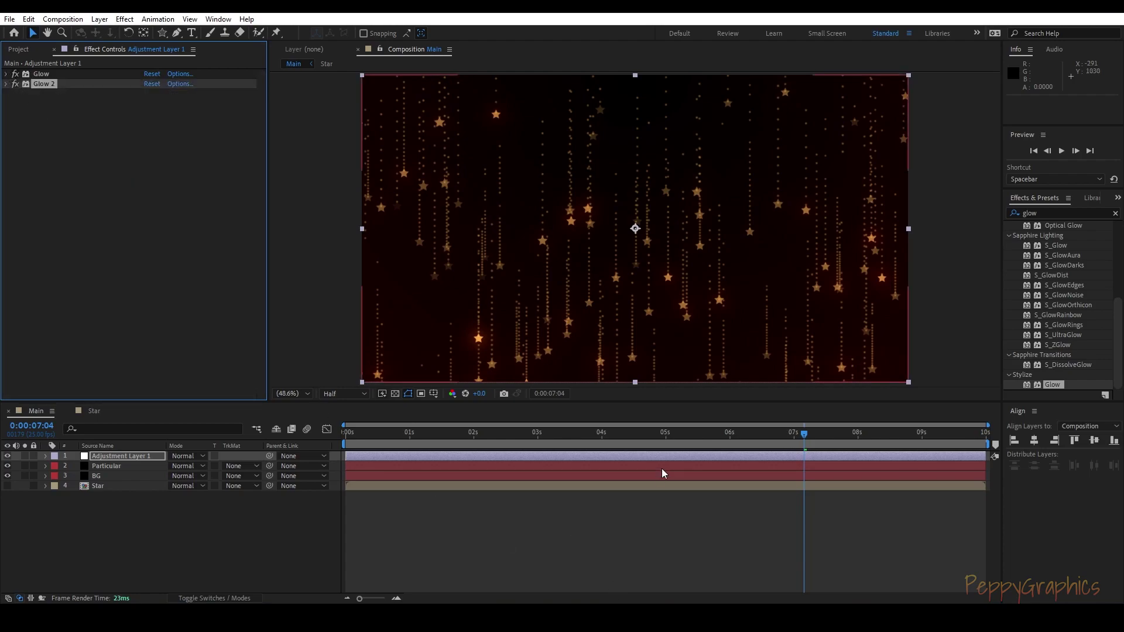
pyautogui.click(662, 439)
pyautogui.moveTo(661, 439); pyautogui.dragTo(318, 473)
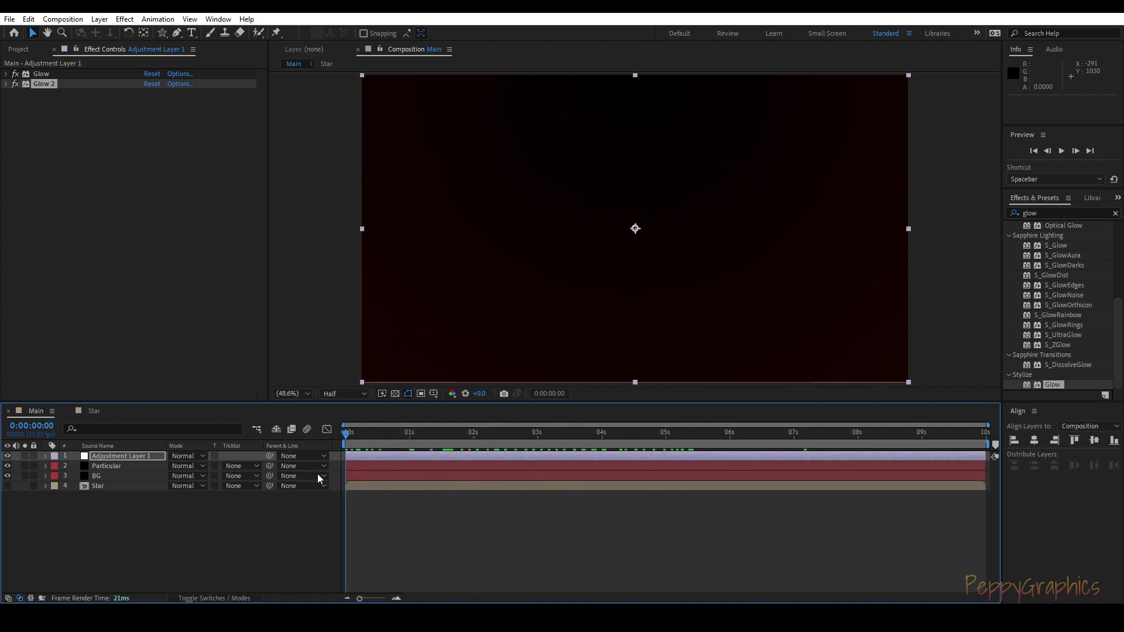
# Step: Set Pre Run to 100 seconds in the Global Controls of the Particular layer's effect
pyautogui.click(108, 468)
pyautogui.click(18, 88)
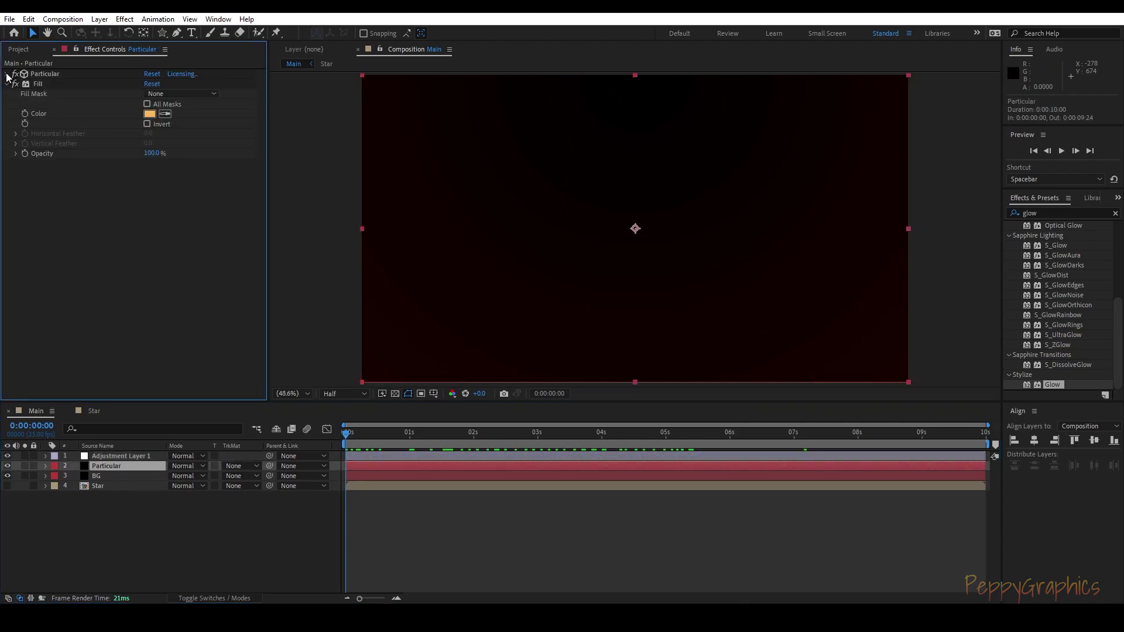
pyautogui.scroll(-4, 100, 300)
pyautogui.scroll(3, 100, 299)
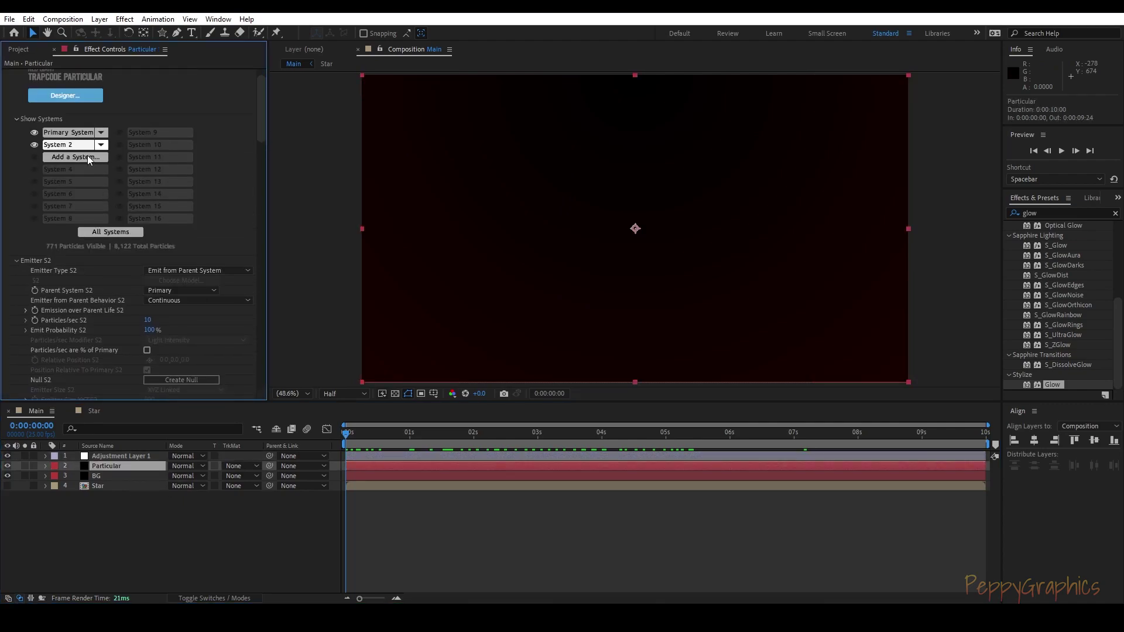
pyautogui.click(65, 132)
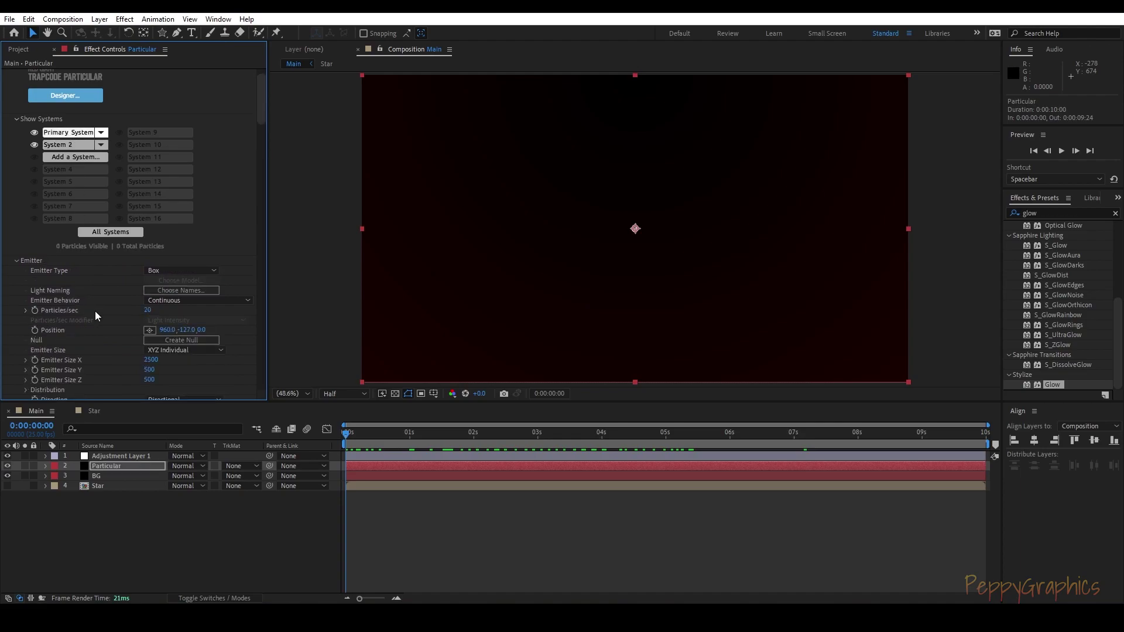
pyautogui.scroll(-5, 113, 359)
pyautogui.moveTo(261, 148); pyautogui.dragTo(266, 316)
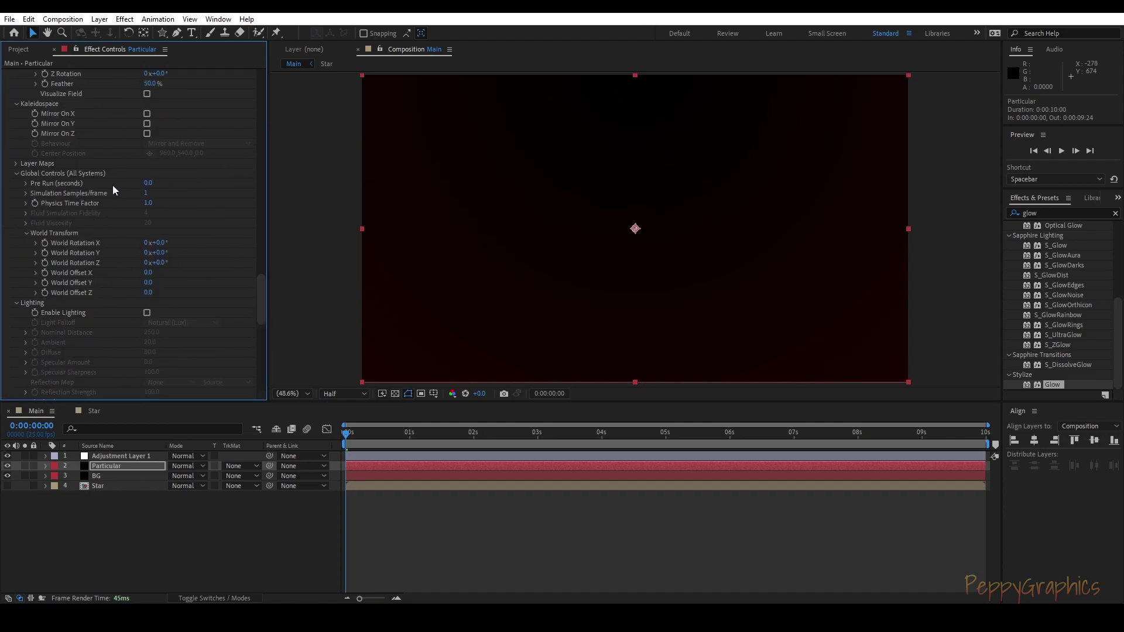
pyautogui.click(148, 183)
pyautogui.press('Return')
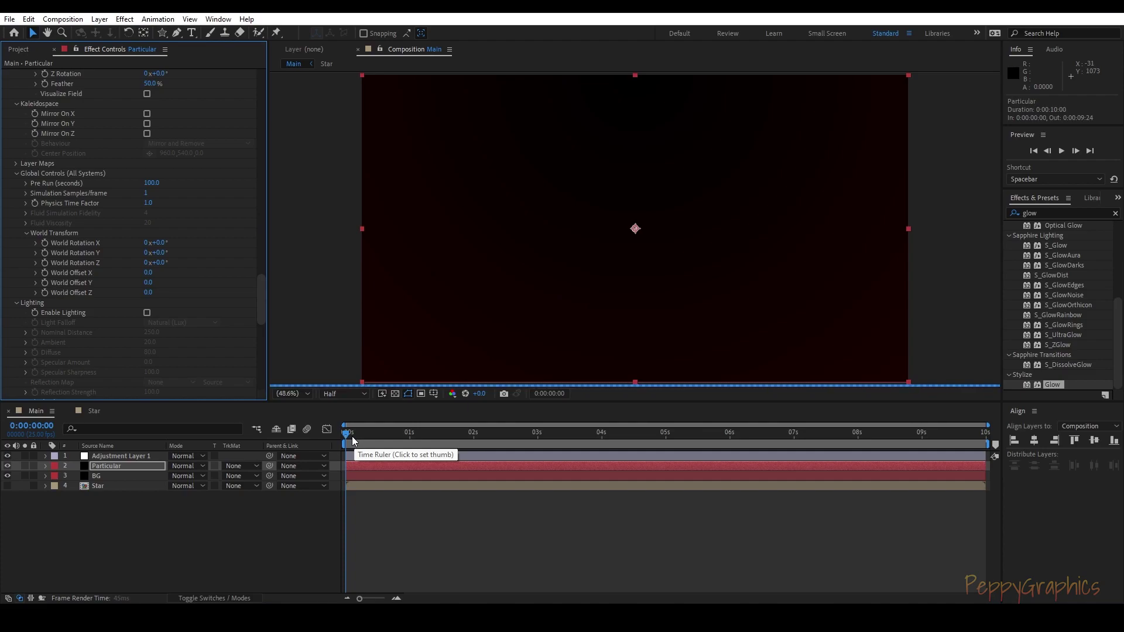
# Step: Preview the star rain by scrubbing and playing the composition from the start, and park the playhead at 0:00:02:14
pyautogui.moveTo(353, 437)
pyautogui.mouseDown()
pyautogui.moveTo(445, 441)
pyautogui.moveTo(335, 451)
pyautogui.mouseUp()
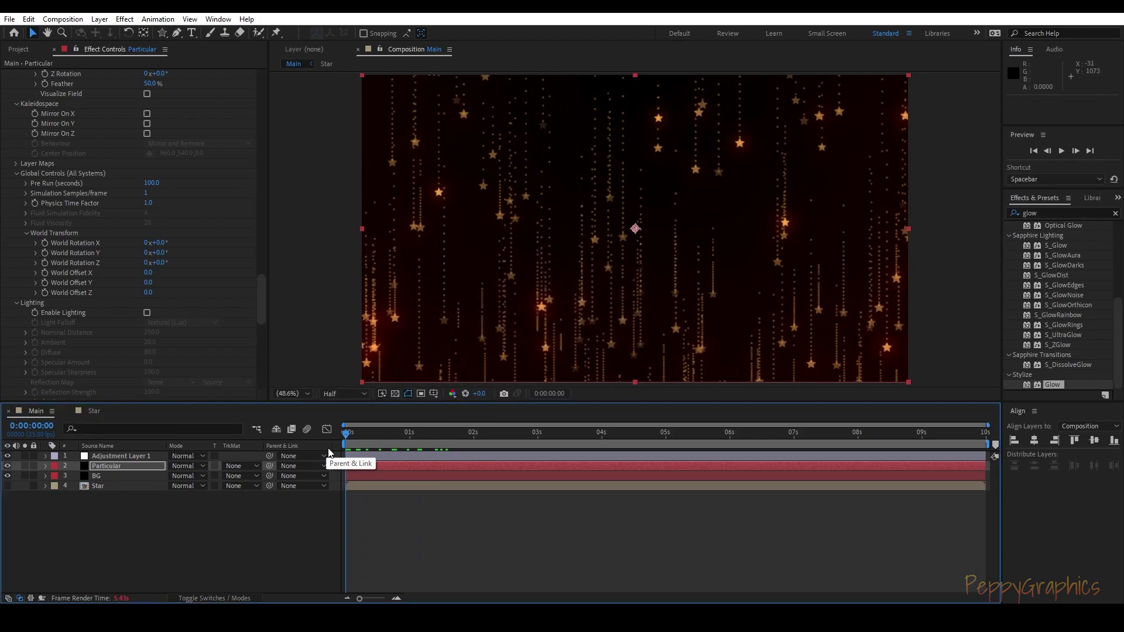
pyautogui.moveTo(410, 436); pyautogui.dragTo(601, 455)
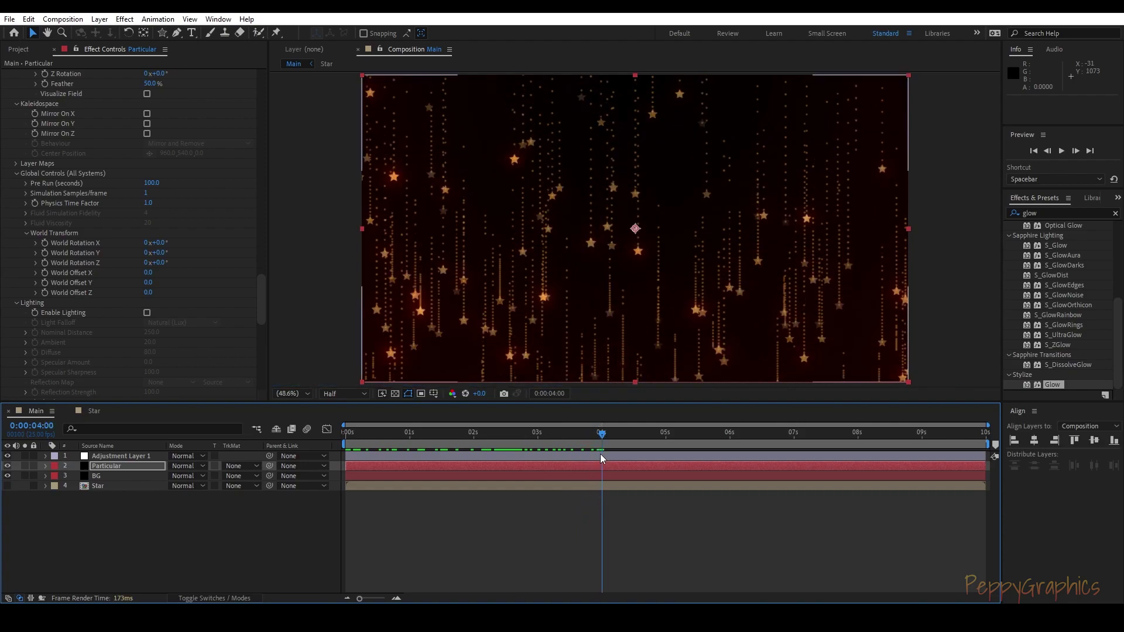
pyautogui.press('space')
pyautogui.moveTo(602, 434); pyautogui.dragTo(510, 437)
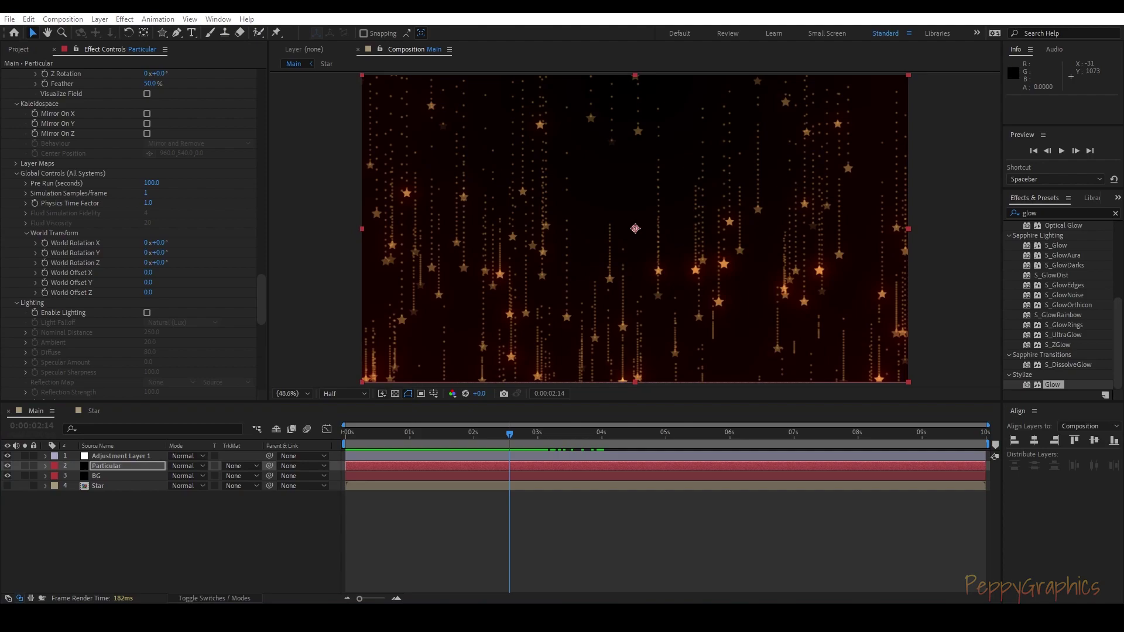
# Step: Add a second adjustment layer at the top of the Main composition and name it StarGlow
pyautogui.rightClick(89, 548)
pyautogui.moveTo(116, 404)
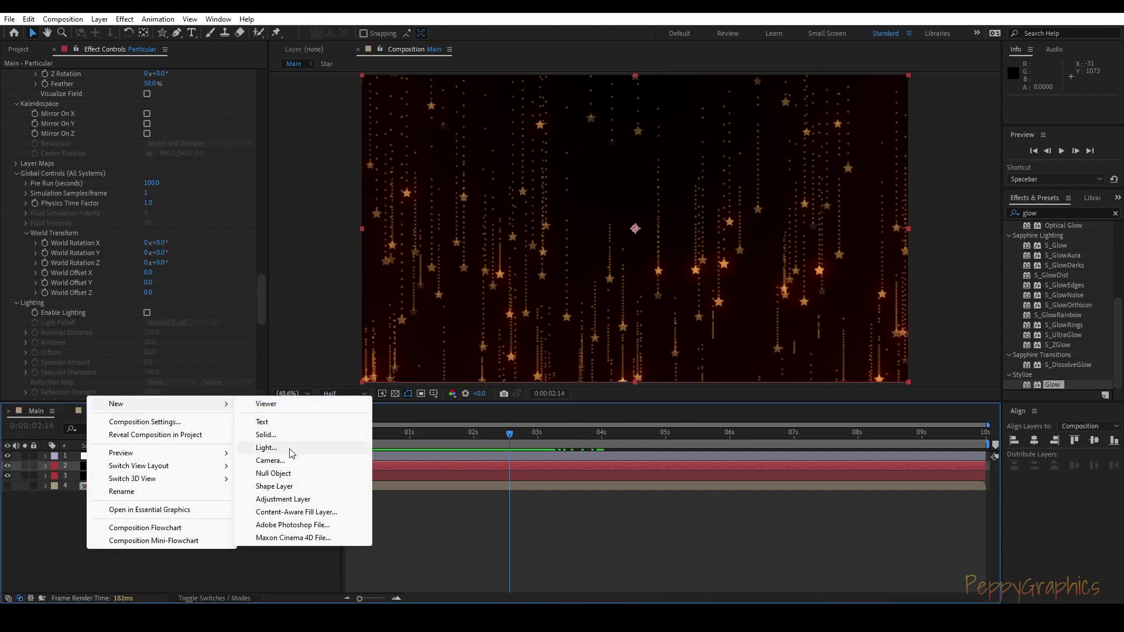
pyautogui.moveTo(291, 498); pyautogui.dragTo(130, 458)
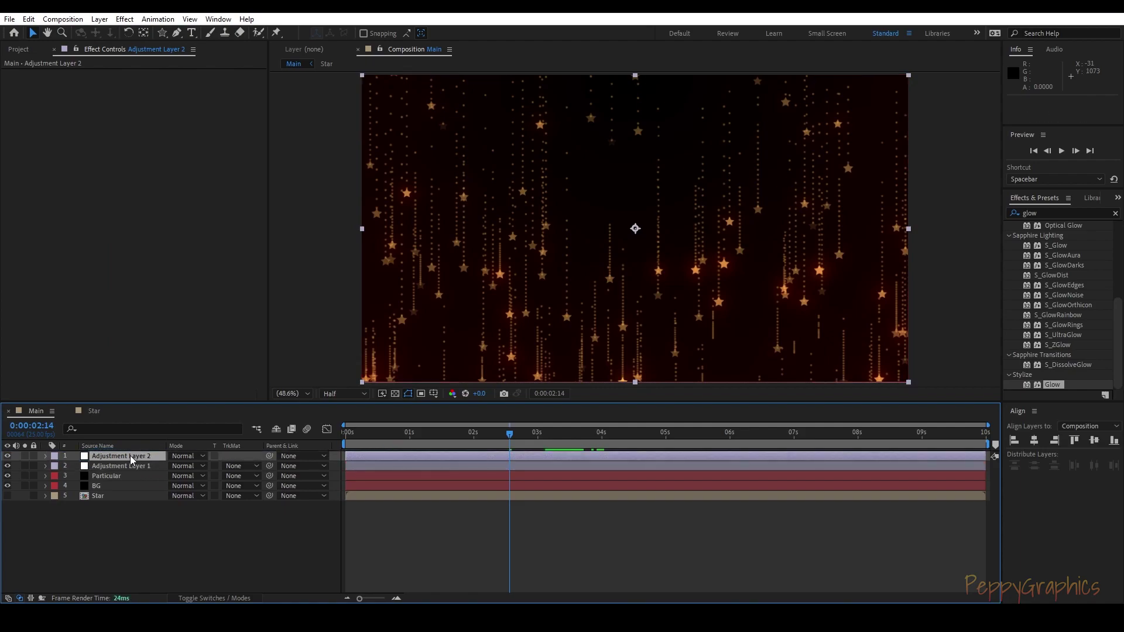
pyautogui.press('Return')
pyautogui.write('Star')
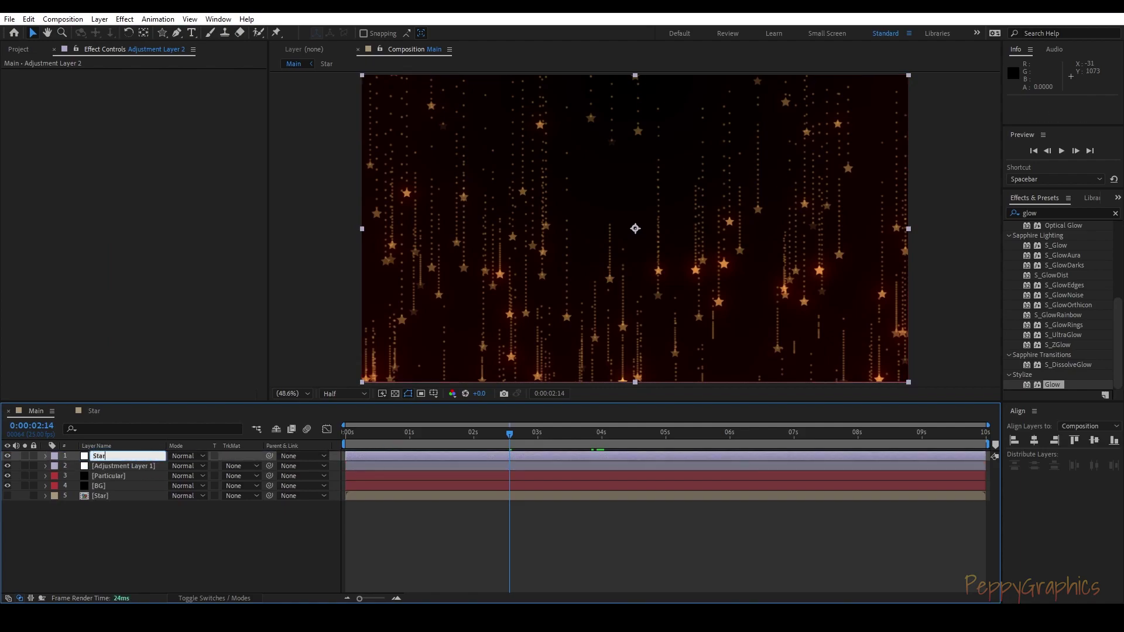
pyautogui.press('Return')
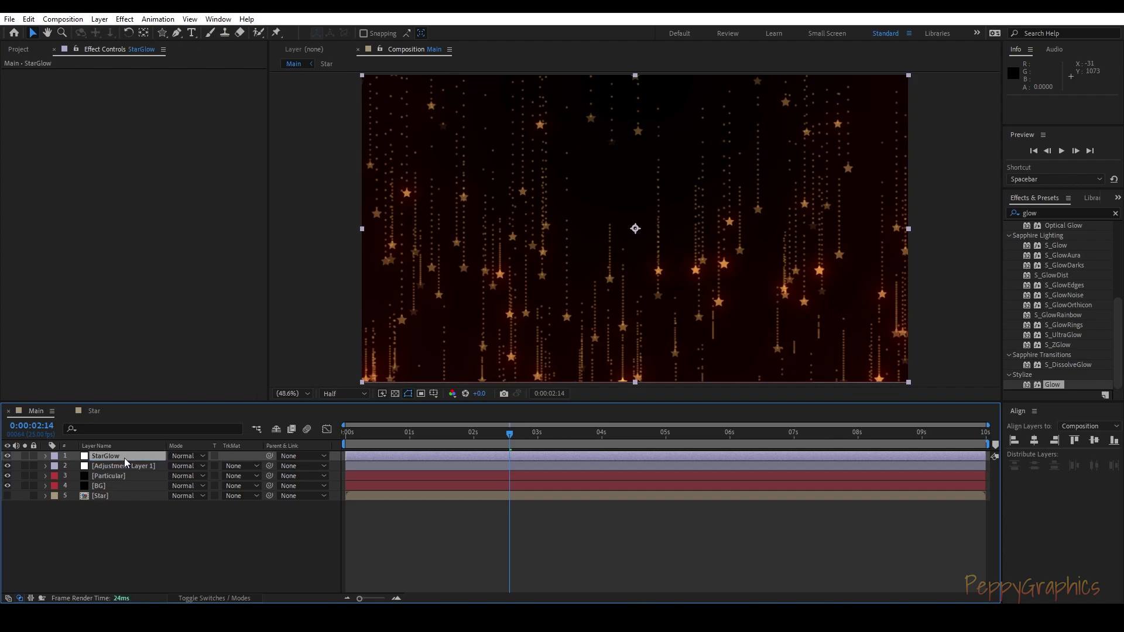
# Step: Rename the adjustment layer that holds the two Glow effects as Glow and display the layers' source names
pyautogui.click(124, 462)
pyautogui.press('Return')
pyautogui.write('Glow')
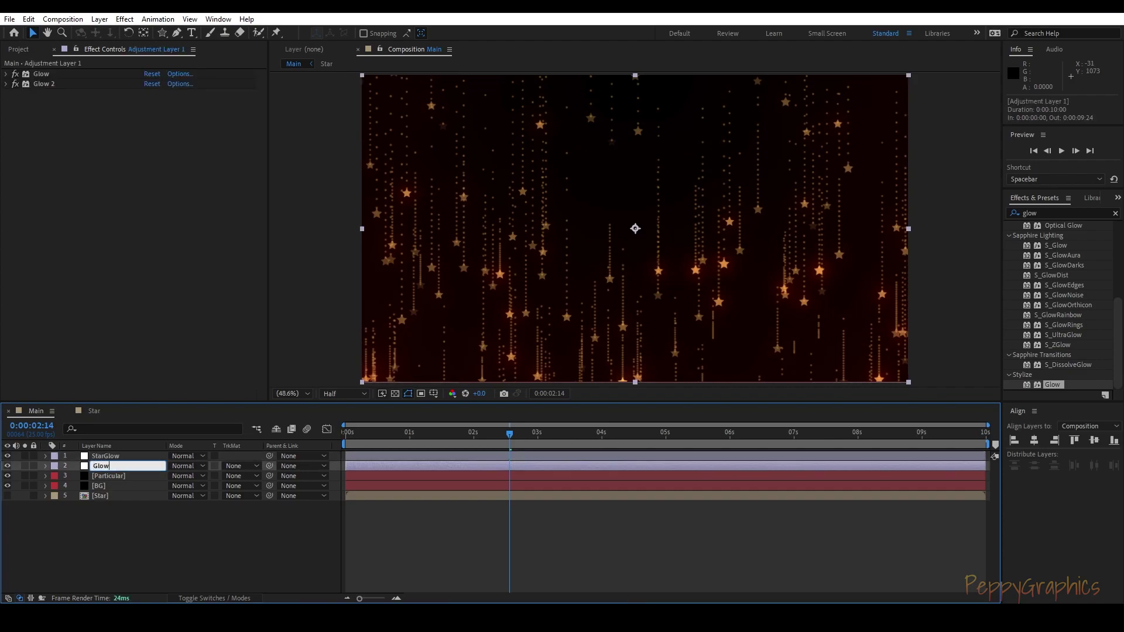
pyautogui.press('Return')
pyautogui.click(125, 448)
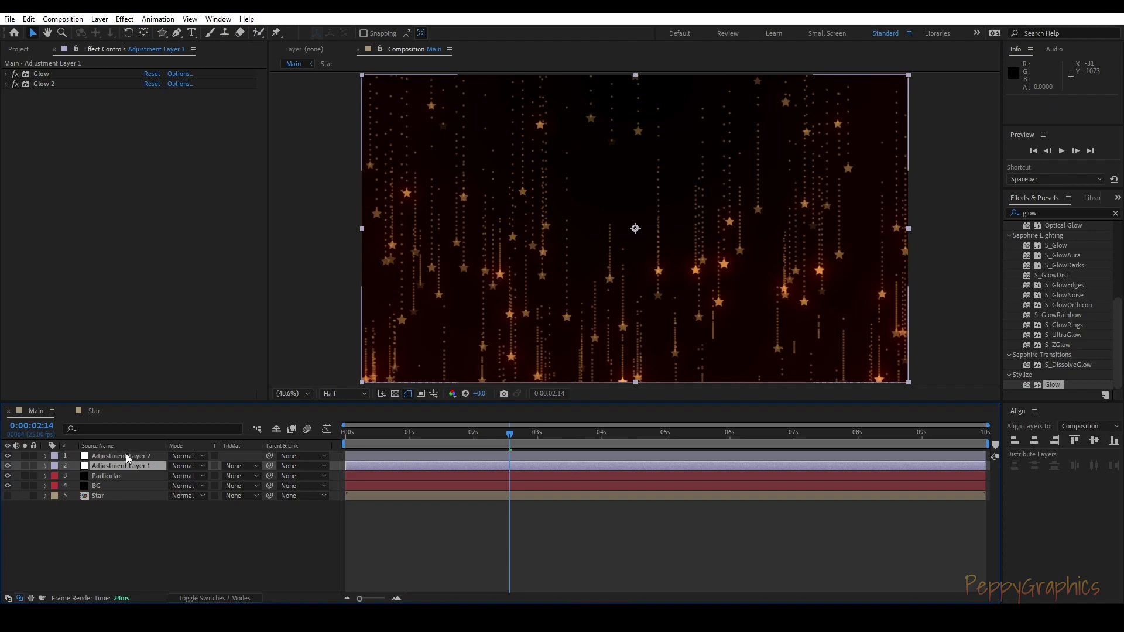
# Step: Find the Trapcode Starglow effect and apply it to Adjustment Layer 2
pyautogui.click(126, 455)
pyautogui.click(1018, 213)
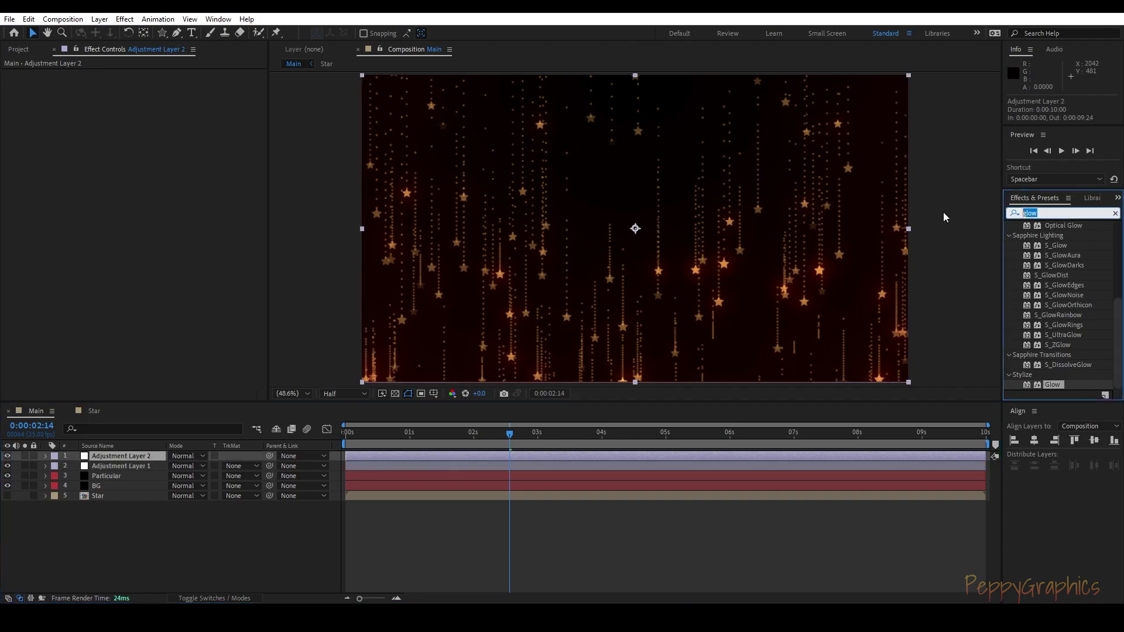
pyautogui.write('starglo')
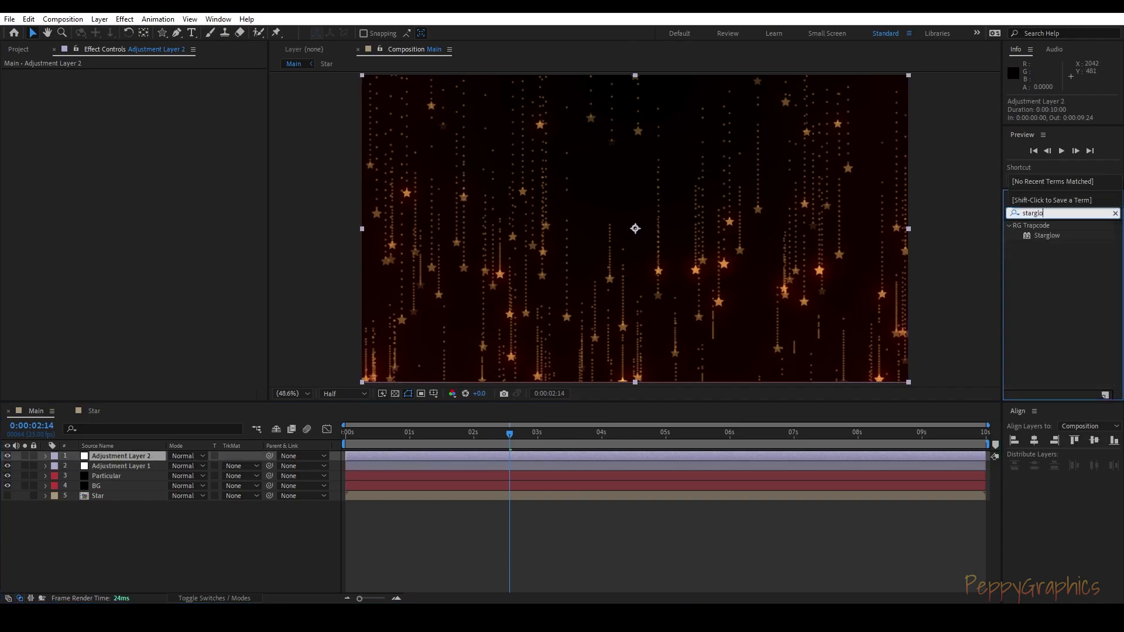
pyautogui.moveTo(1047, 235); pyautogui.dragTo(128, 459)
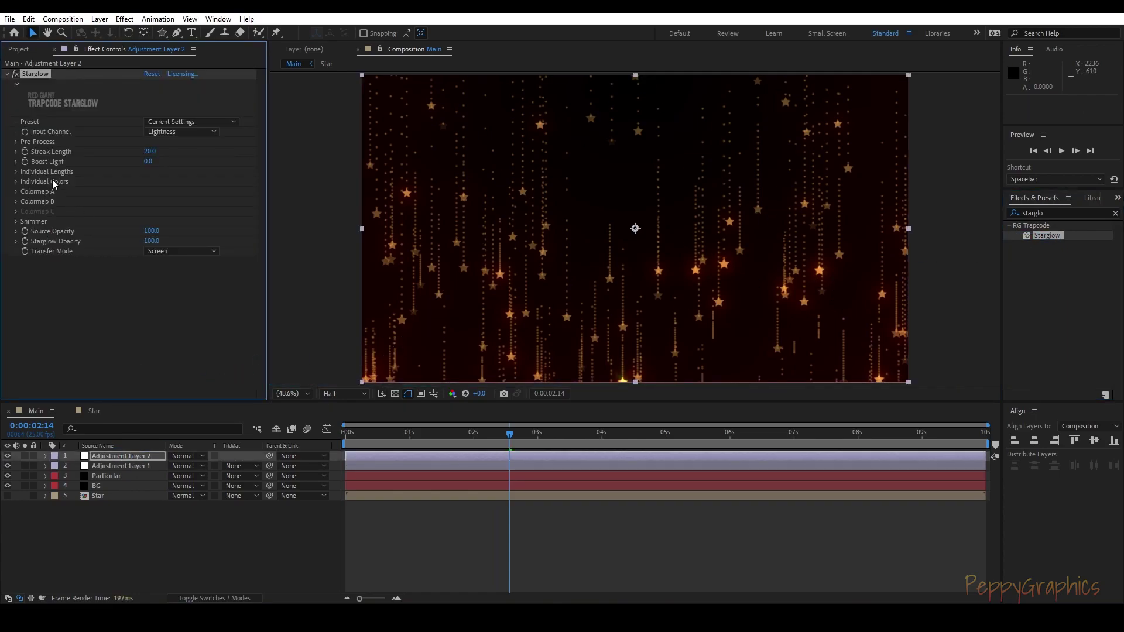
# Step: Set Starglow's Input Channel to Luminance and its Pre-Process Threshold to 118
pyautogui.click(15, 141)
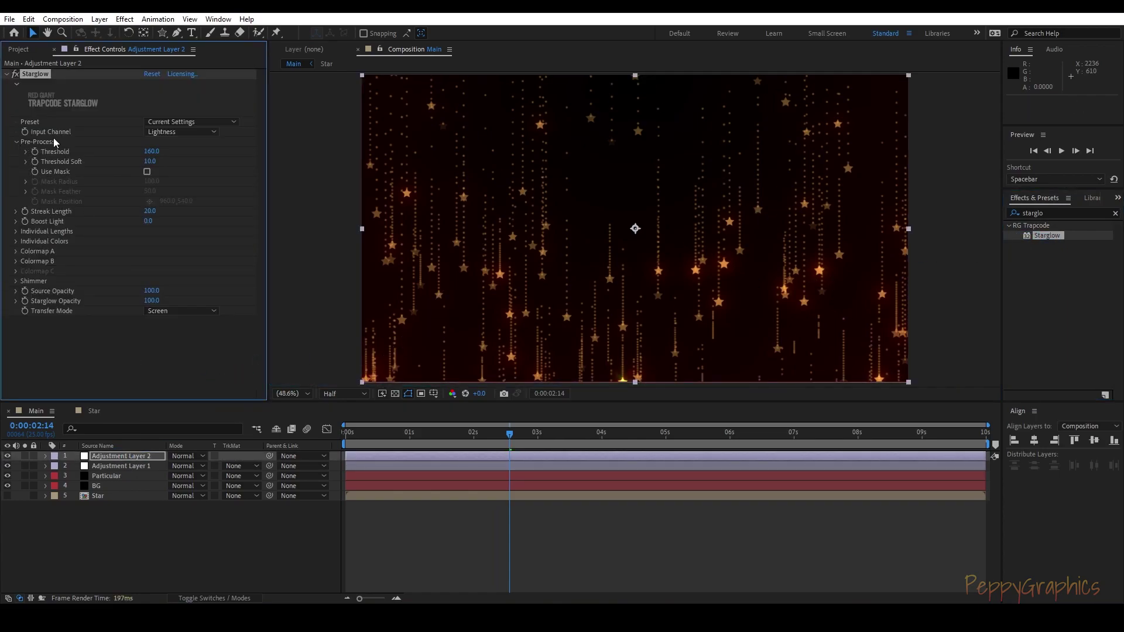
pyautogui.click(167, 131)
pyautogui.click(179, 158)
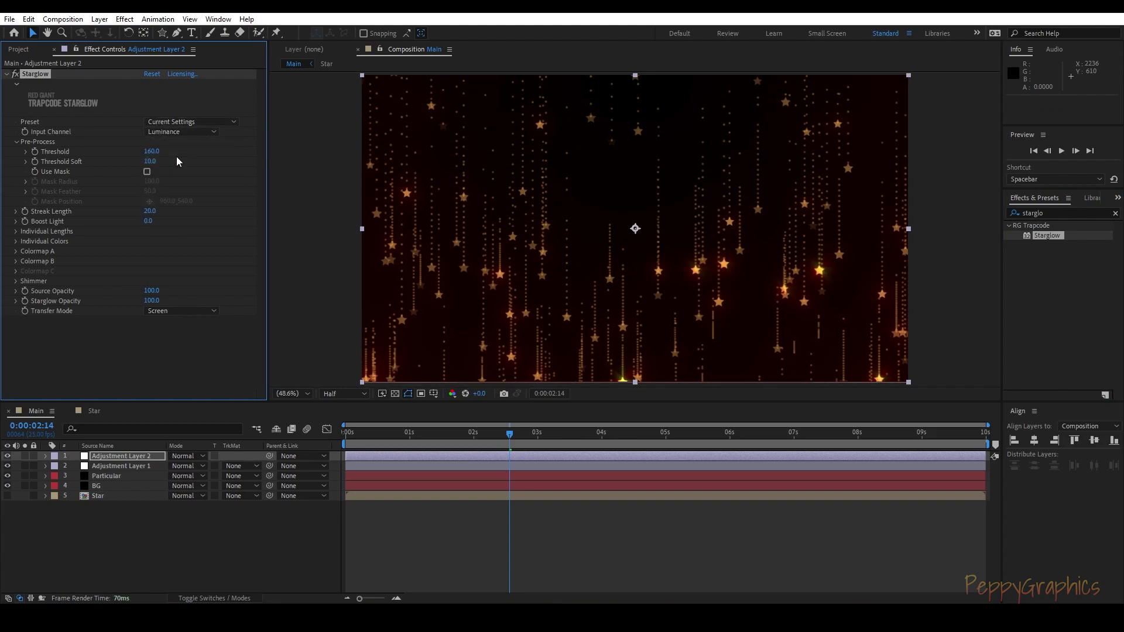
pyautogui.moveTo(127, 152); pyautogui.dragTo(125, 153)
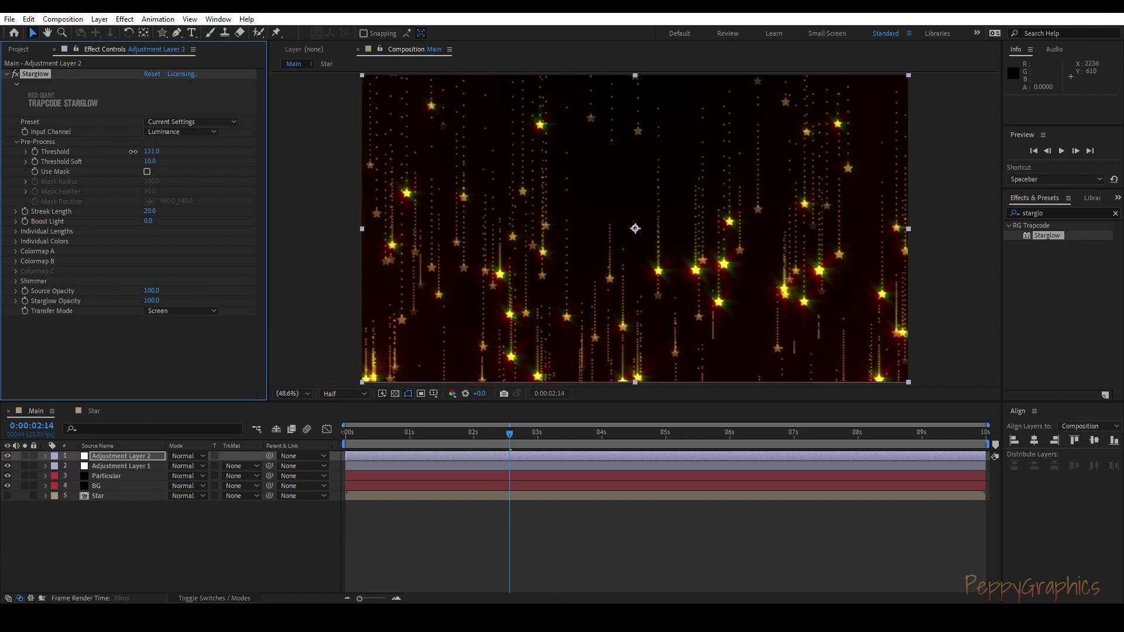
# Step: Set the presets of both Starglow colormaps, Colormap A and Colormap B, to One Color
pyautogui.click(16, 251)
pyautogui.click(187, 261)
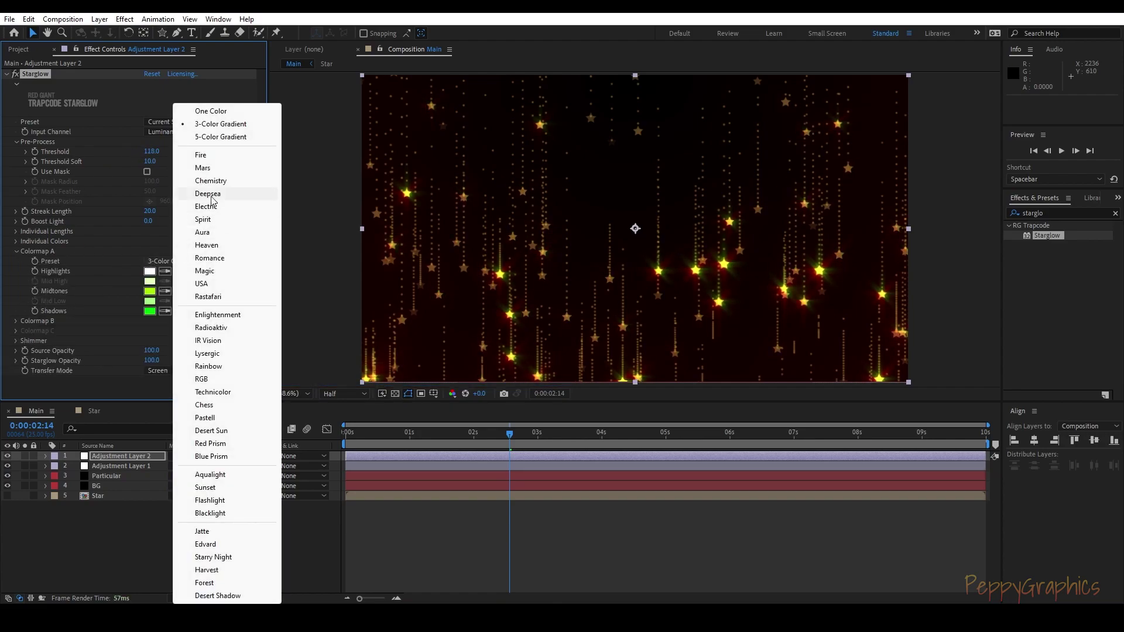
pyautogui.click(207, 112)
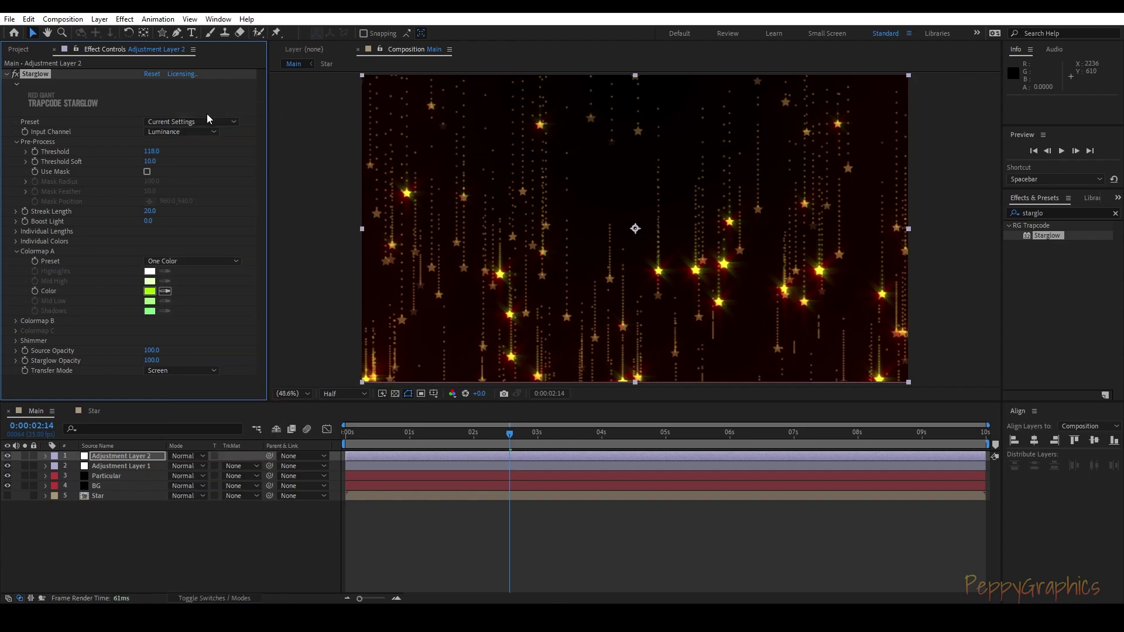
pyautogui.click(17, 251)
pyautogui.click(15, 262)
pyautogui.click(161, 271)
pyautogui.click(211, 111)
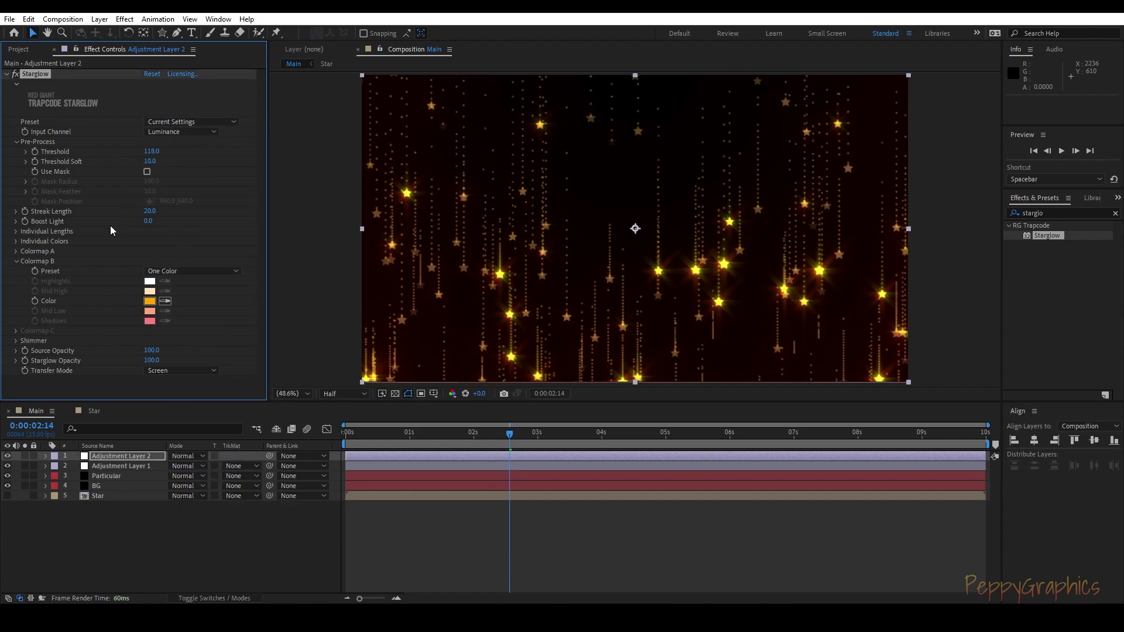
# Step: Set Starglow's Streak Length to 3 and Threshold to 124, and preview the composition from the start
pyautogui.moveTo(150, 214); pyautogui.dragTo(124, 208)
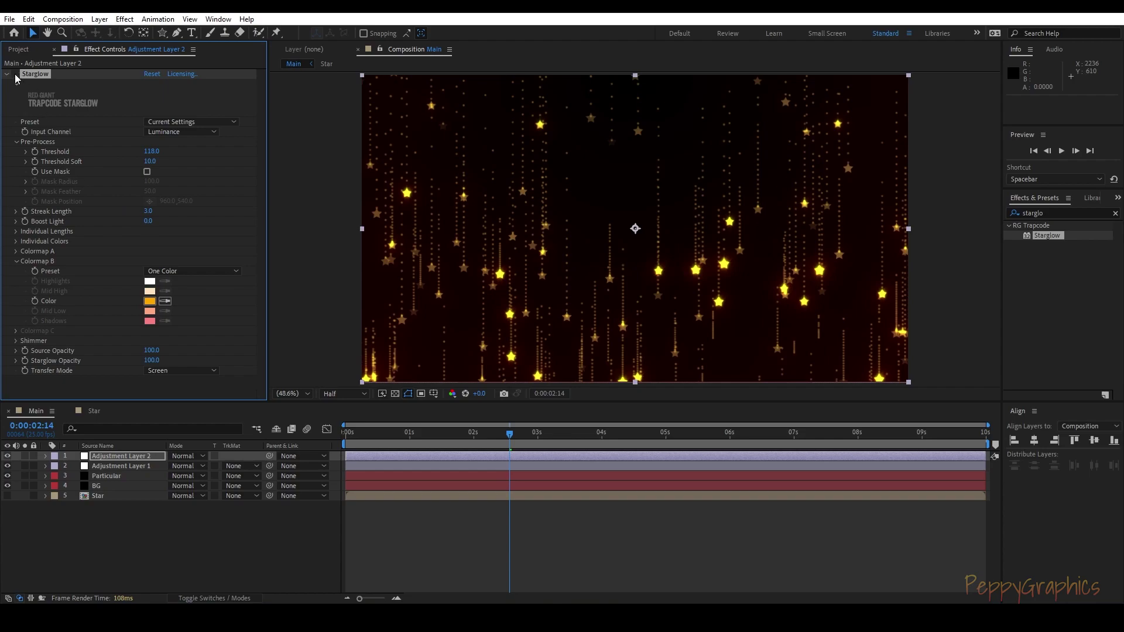
pyautogui.moveTo(154, 156)
pyautogui.mouseDown()
pyautogui.moveTo(128, 146)
pyautogui.moveTo(148, 145)
pyautogui.mouseUp()
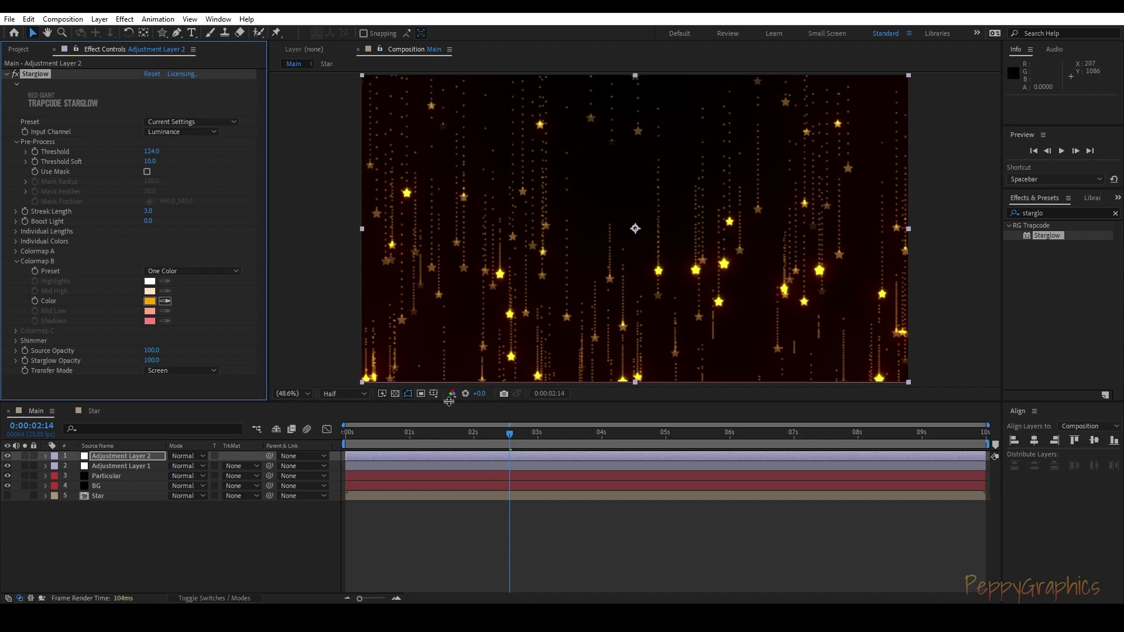
pyautogui.moveTo(510, 434); pyautogui.dragTo(328, 428)
pyautogui.press('space')
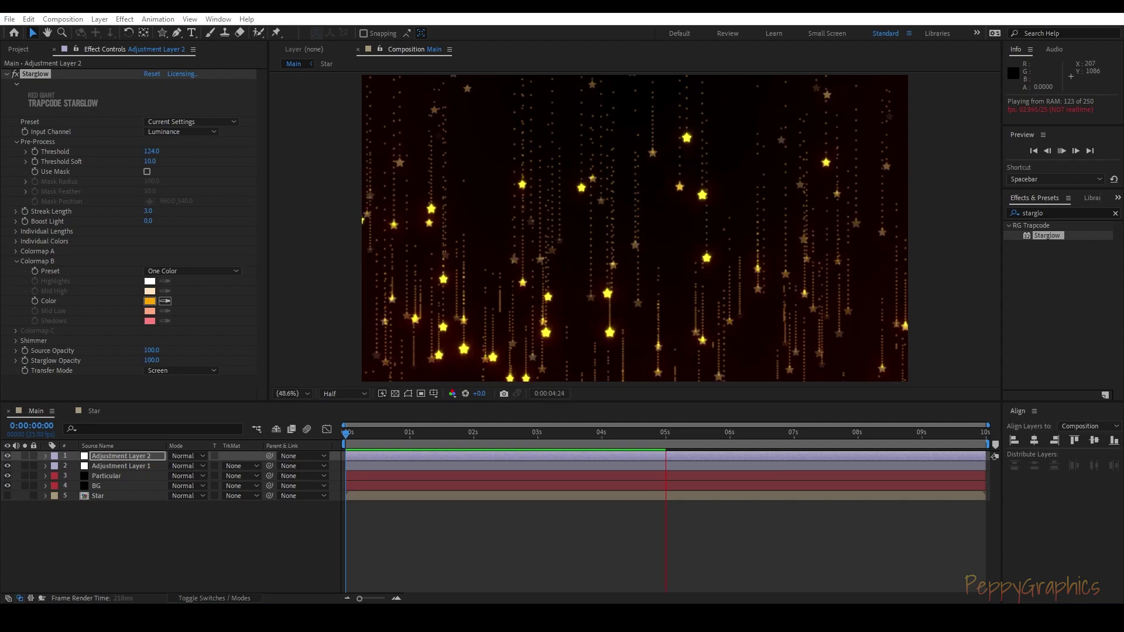
pyautogui.moveTo(673, 433); pyautogui.dragTo(630, 433)
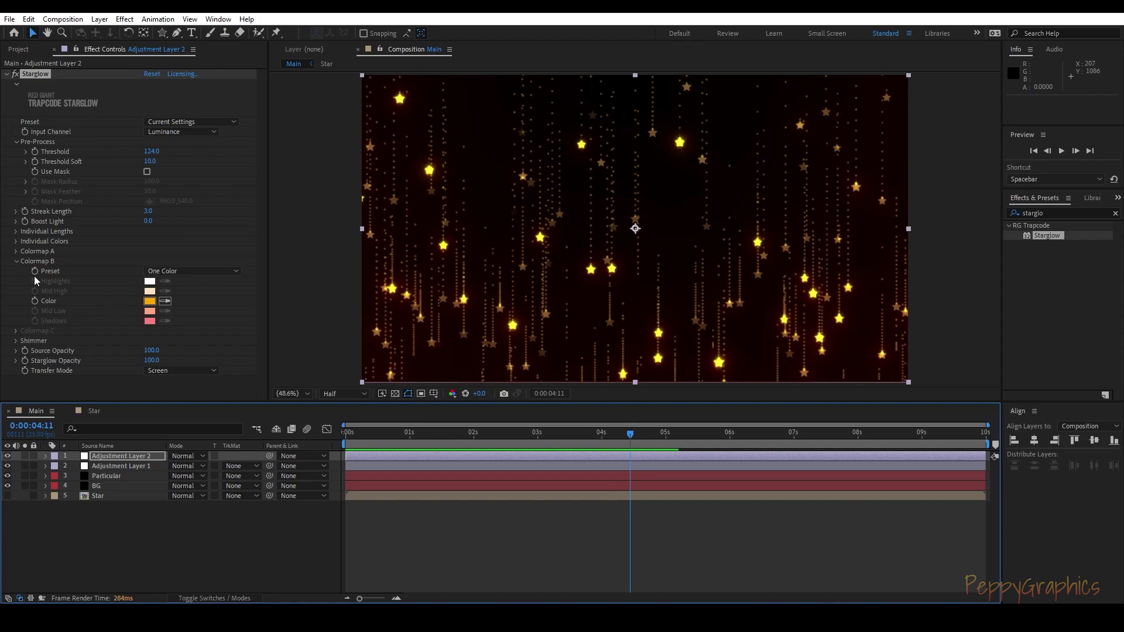
# Step: Set Colormap B's preset to Fire and Starglow's Threshold to 106, and check the glow at nearby frames
pyautogui.click(193, 271)
pyautogui.click(216, 160)
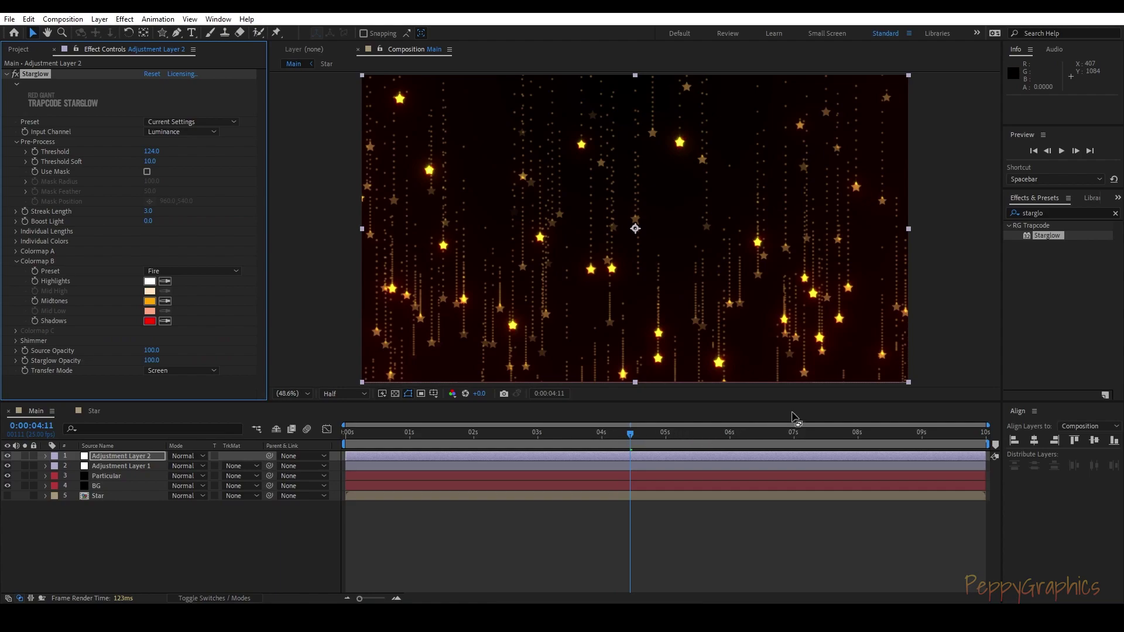
pyautogui.moveTo(150, 151); pyautogui.dragTo(140, 150)
pyautogui.moveTo(629, 440)
pyautogui.mouseDown()
pyautogui.moveTo(670, 439)
pyautogui.moveTo(497, 436)
pyautogui.moveTo(649, 447)
pyautogui.moveTo(637, 450)
pyautogui.mouseUp()
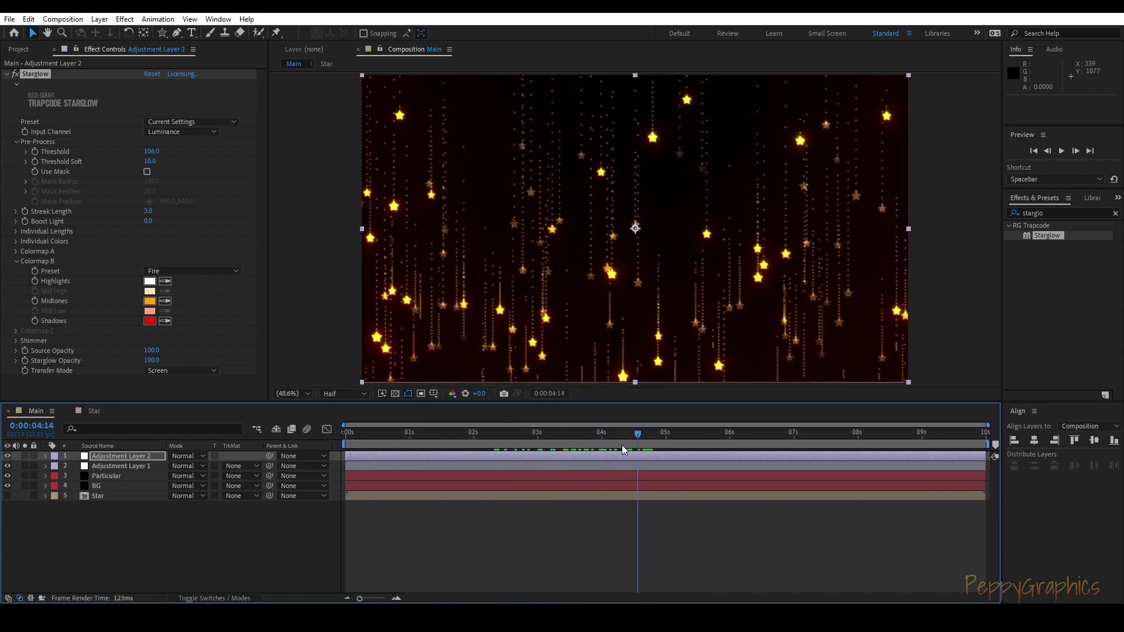
# Step: Set the star particles' Size to 40 in the Particular layer's primary system and check an earlier frame at 0:00:02:07
pyautogui.click(124, 477)
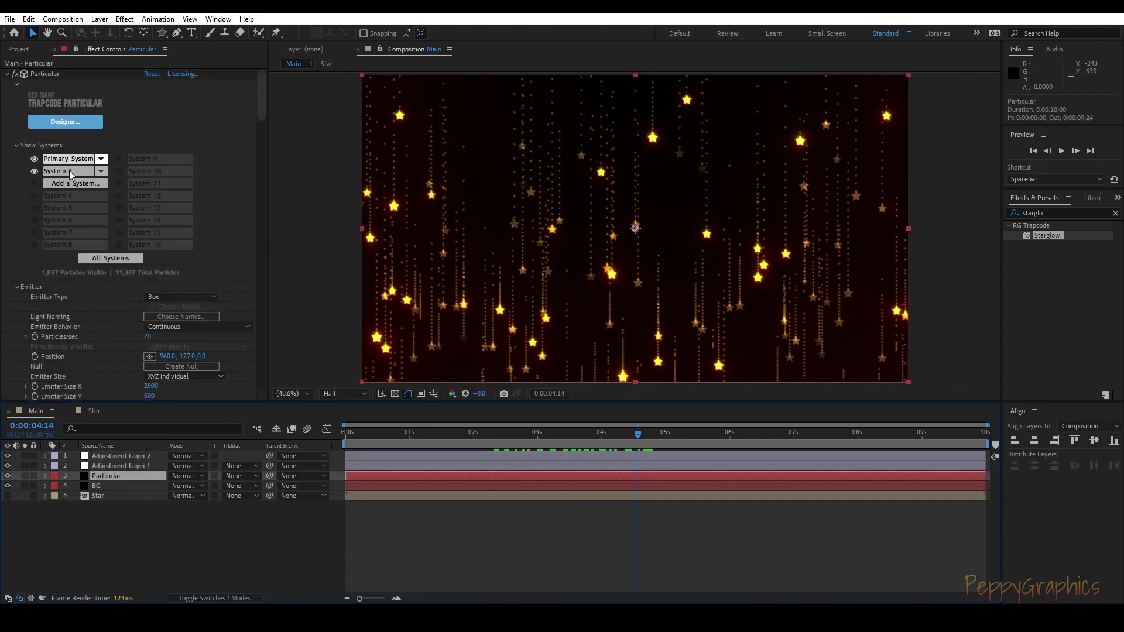
pyautogui.scroll(-3, 178, 321)
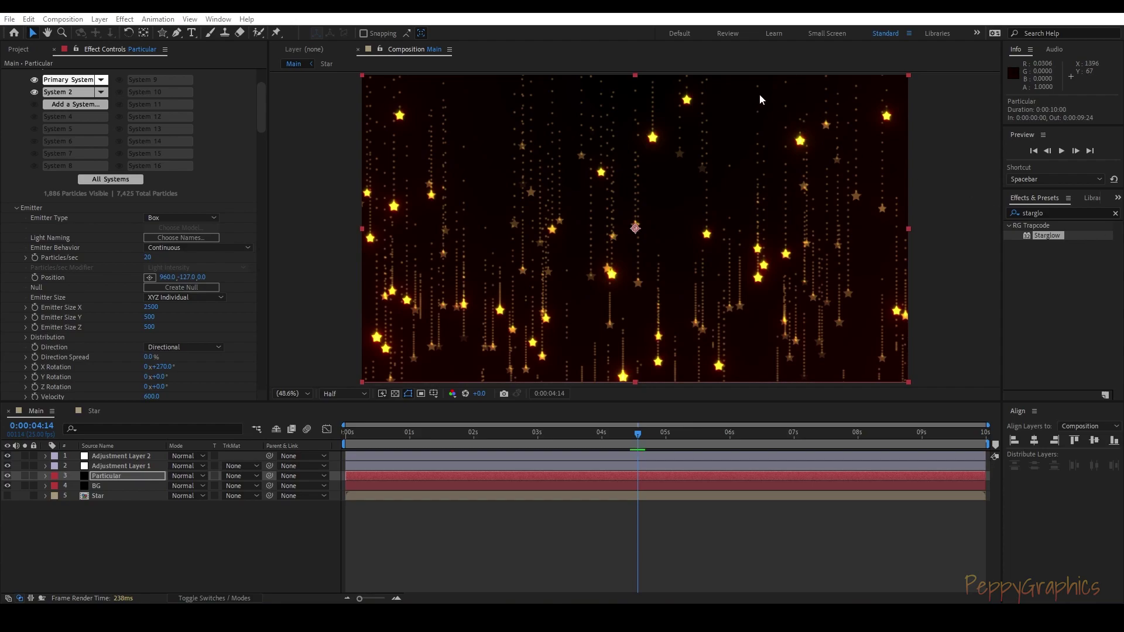
pyautogui.scroll(-12, 154, 252)
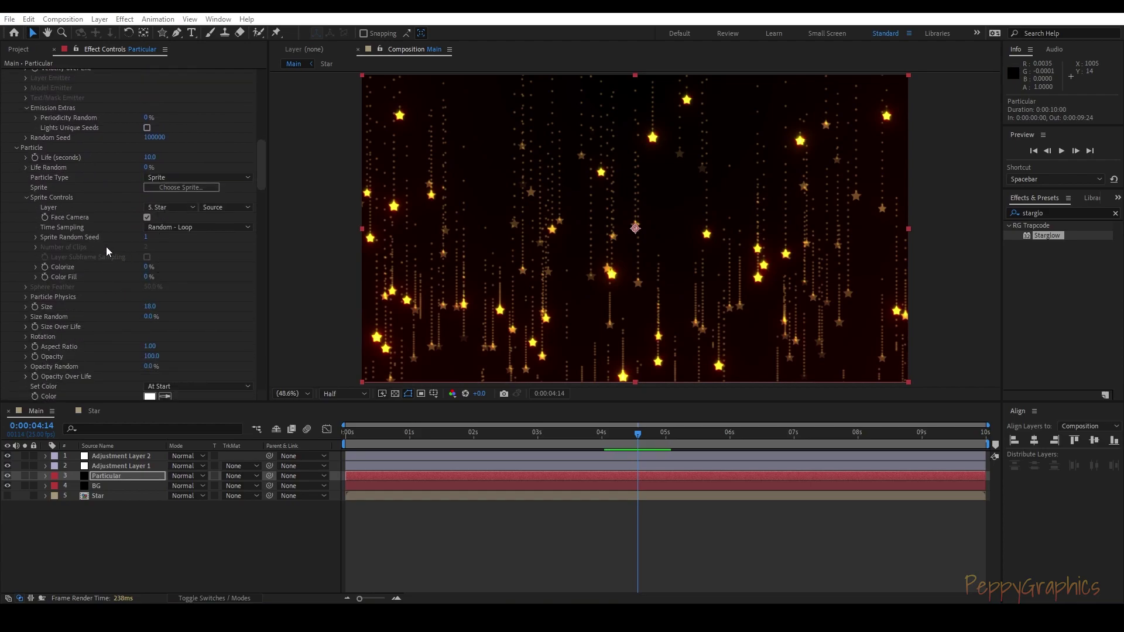
pyautogui.click(150, 306)
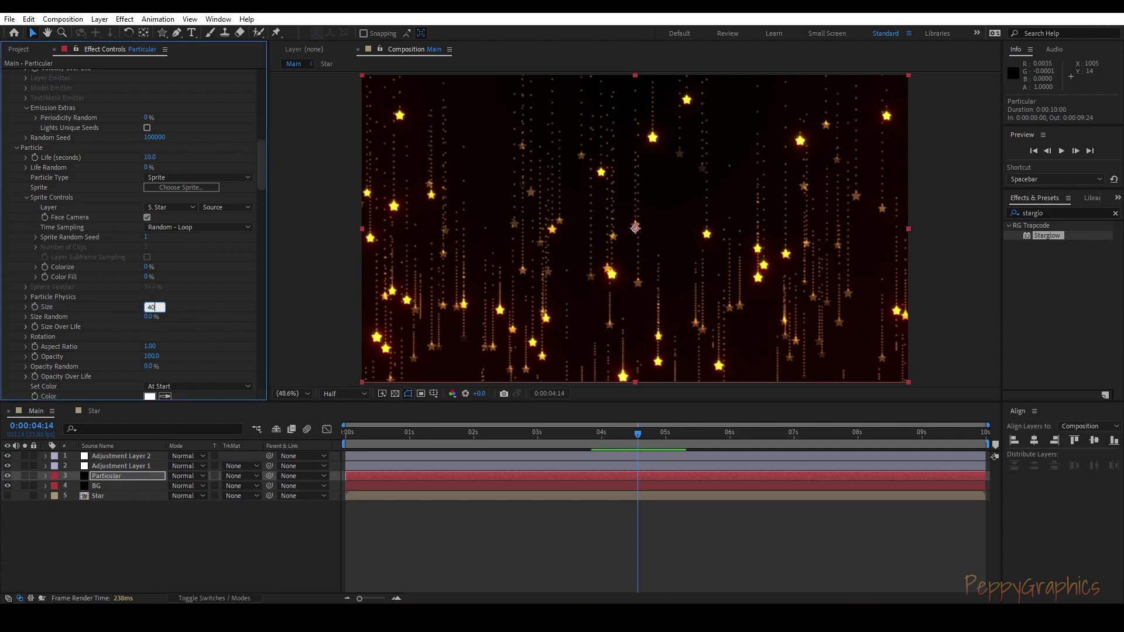
pyautogui.press('Return')
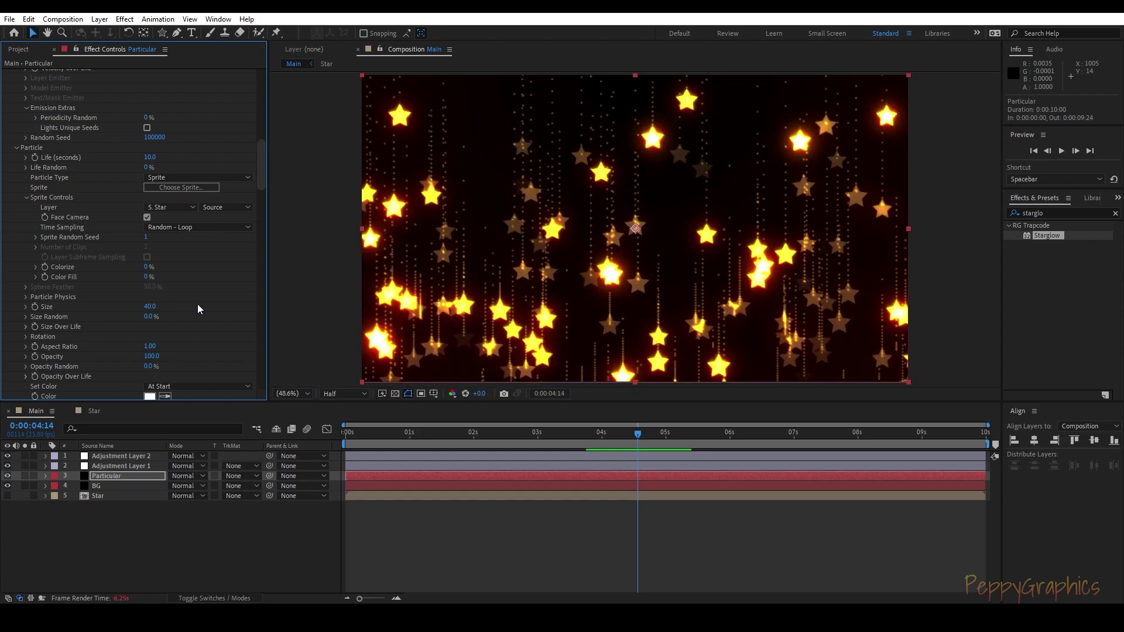
pyautogui.moveTo(639, 434); pyautogui.dragTo(492, 412)
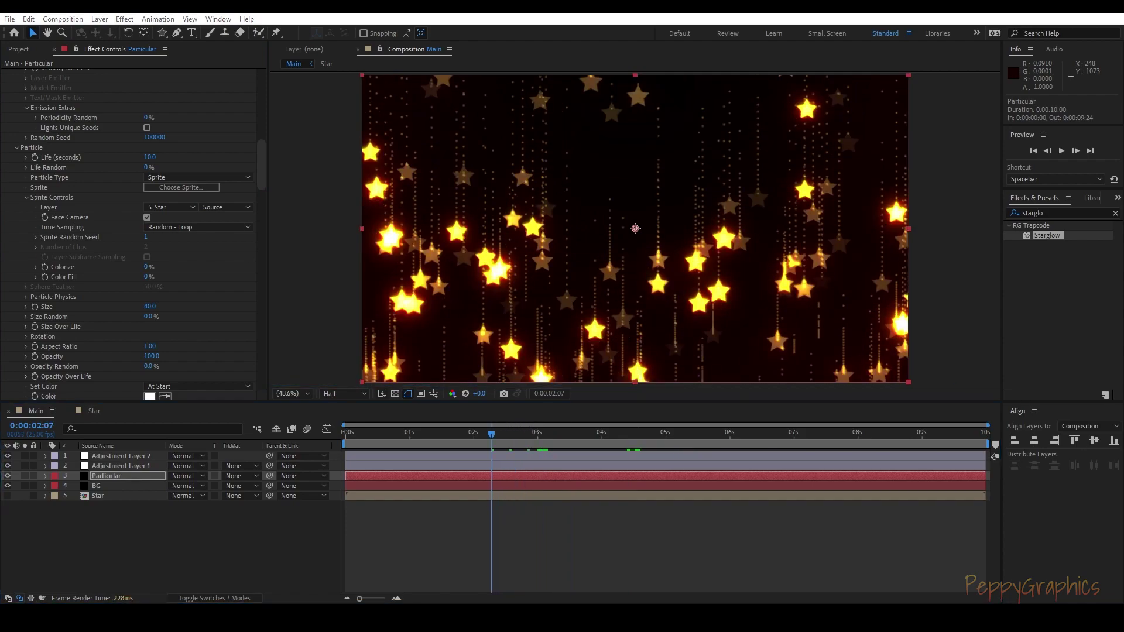
# Step: Create a 1920 x 1080 px solid named Red Solid 1 in the Main composition, coloured red (ff0000)
pyautogui.click(150, 522)
pyautogui.rightClick(152, 522)
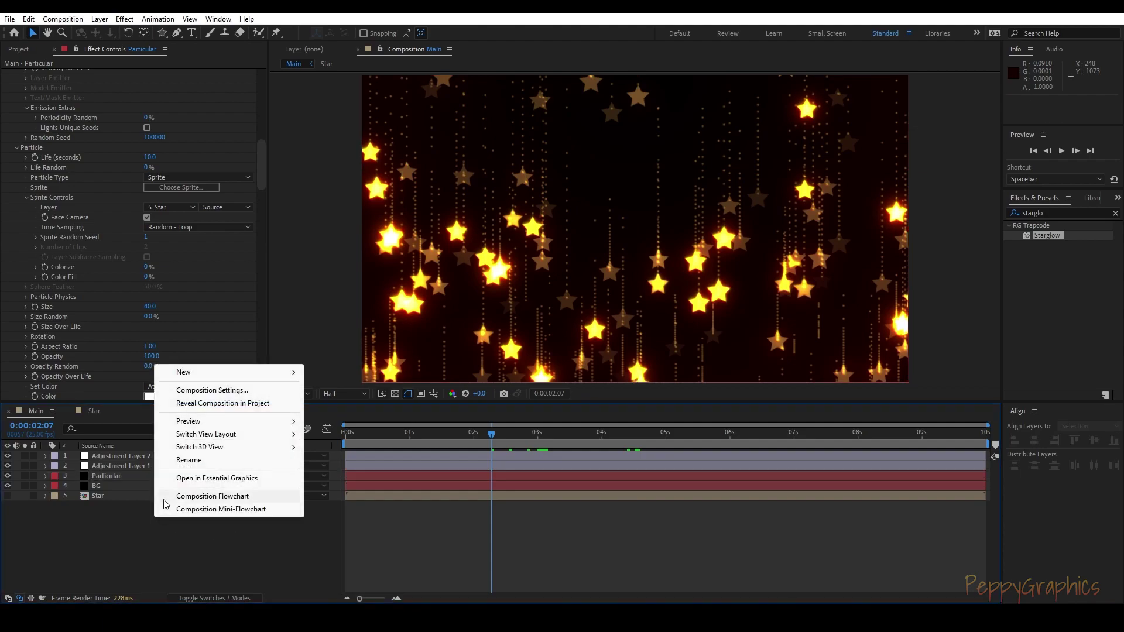
pyautogui.moveTo(189, 377)
pyautogui.click(364, 403)
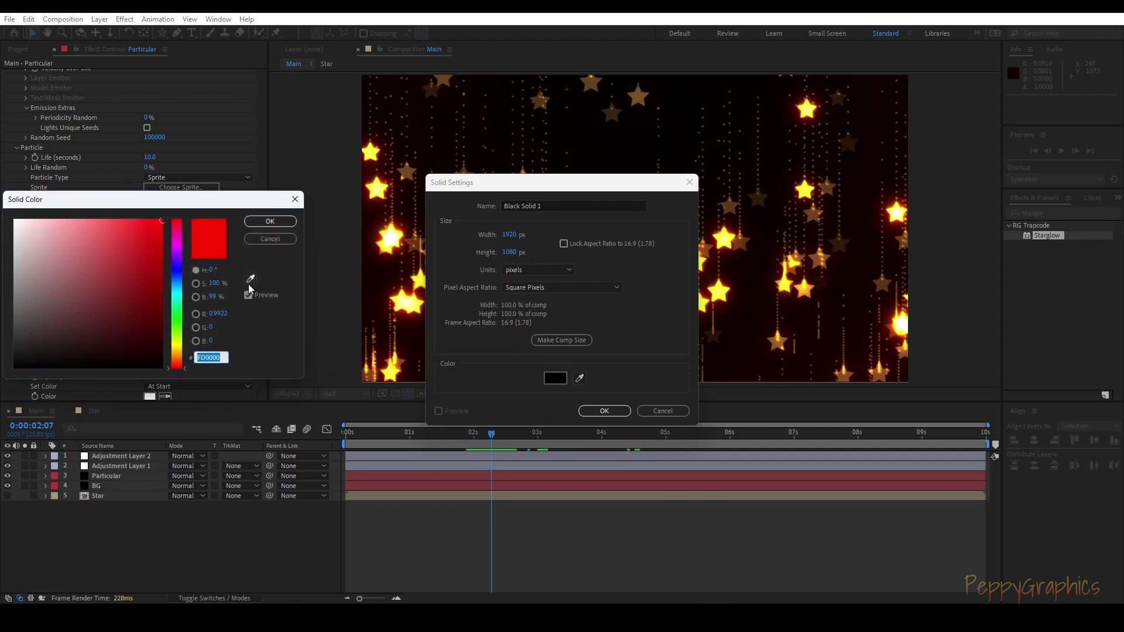
pyautogui.click(261, 226)
pyautogui.click(556, 380)
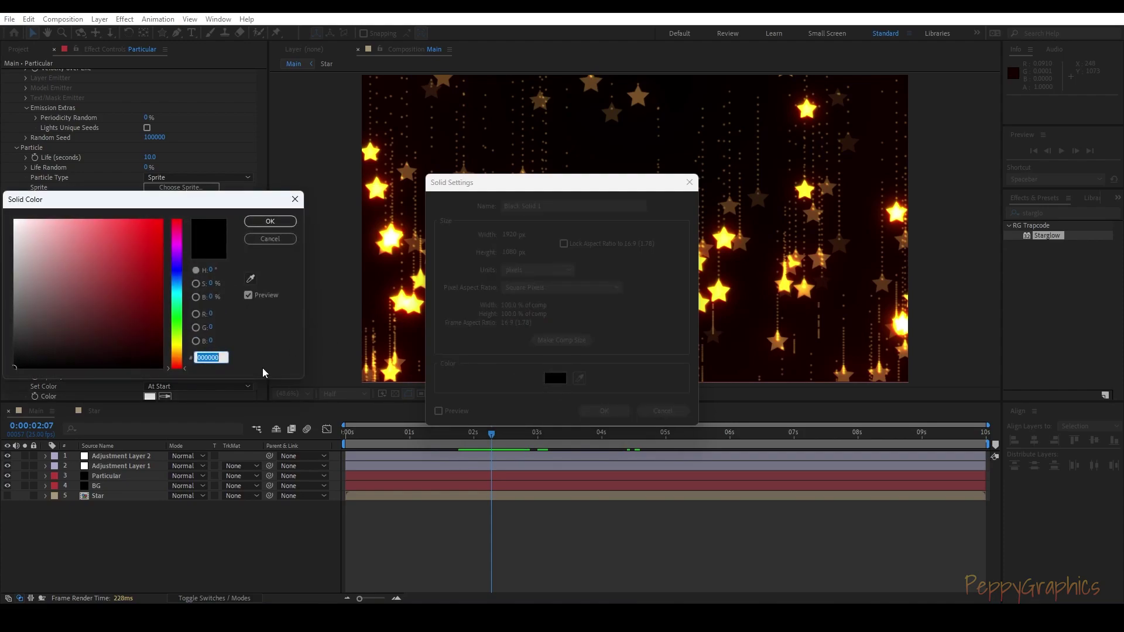
pyautogui.write('ff0000')
pyautogui.click(270, 221)
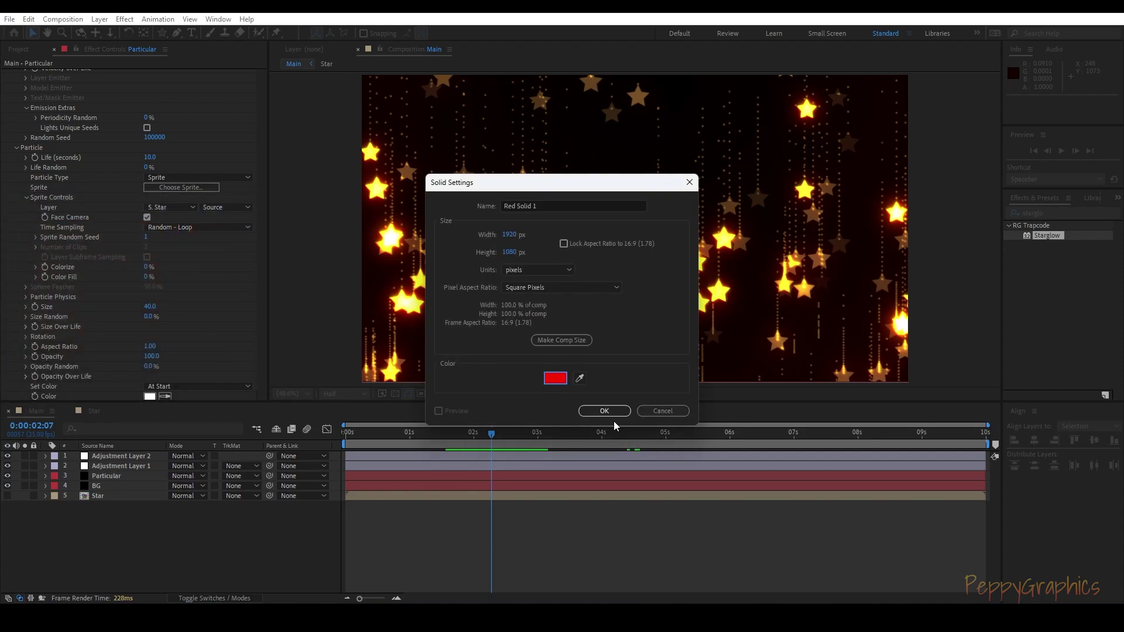
pyautogui.click(605, 411)
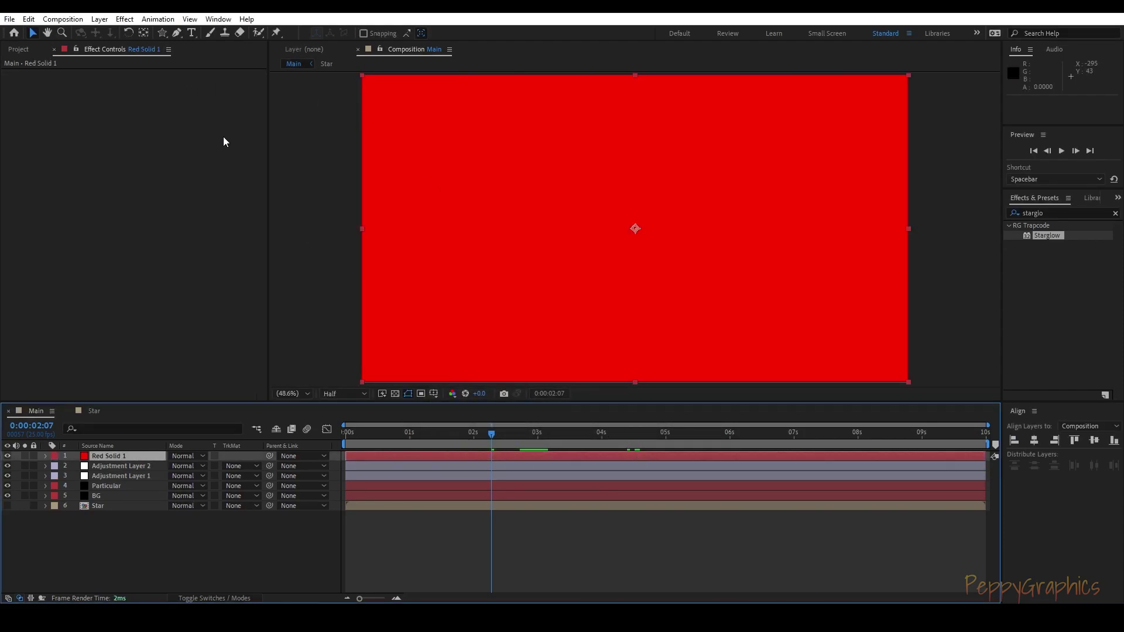
# Step: Draw a closed, curved three-point Pen mask on Red Solid 1 covering the lower part of the frame and extending beyond its edges
pyautogui.click(177, 33)
pyautogui.scroll(-2, 394, 248)
pyautogui.click(449, 270)
pyautogui.moveTo(834, 282); pyautogui.dragTo(846, 359)
pyautogui.moveTo(396, 356); pyautogui.dragTo(444, 266)
pyautogui.click(449, 270)
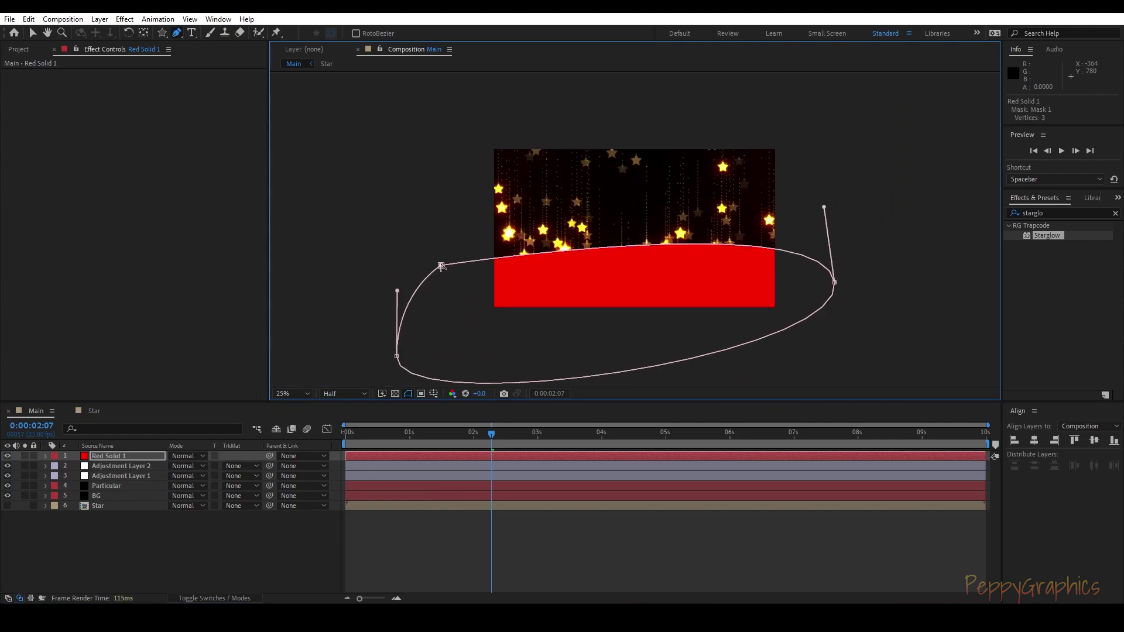
pyautogui.moveTo(832, 287); pyautogui.dragTo(784, 310)
# Step: Try the Add blending mode on Red Solid 1, then set its mode to Screen
pyautogui.click(119, 457)
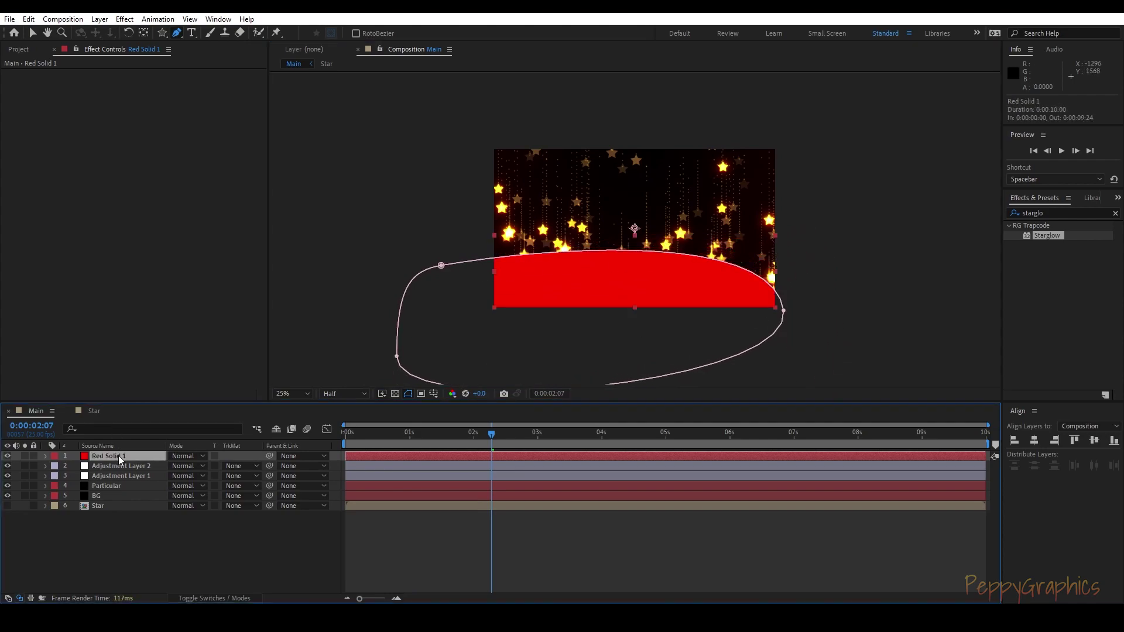
pyautogui.click(178, 456)
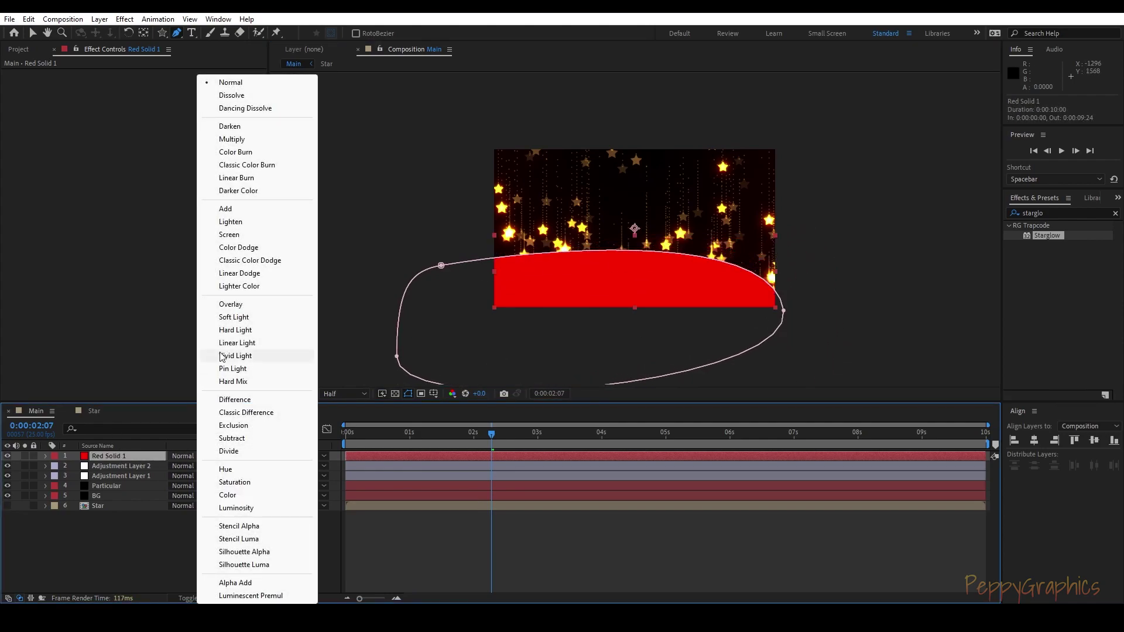
pyautogui.click(224, 210)
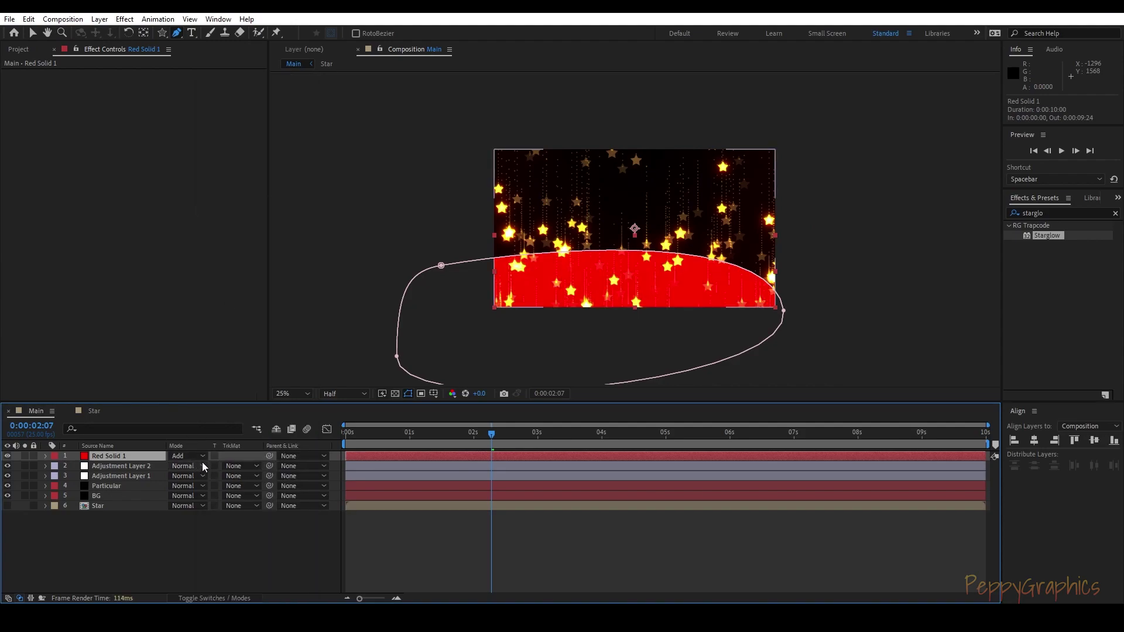
pyautogui.click(187, 456)
pyautogui.click(230, 235)
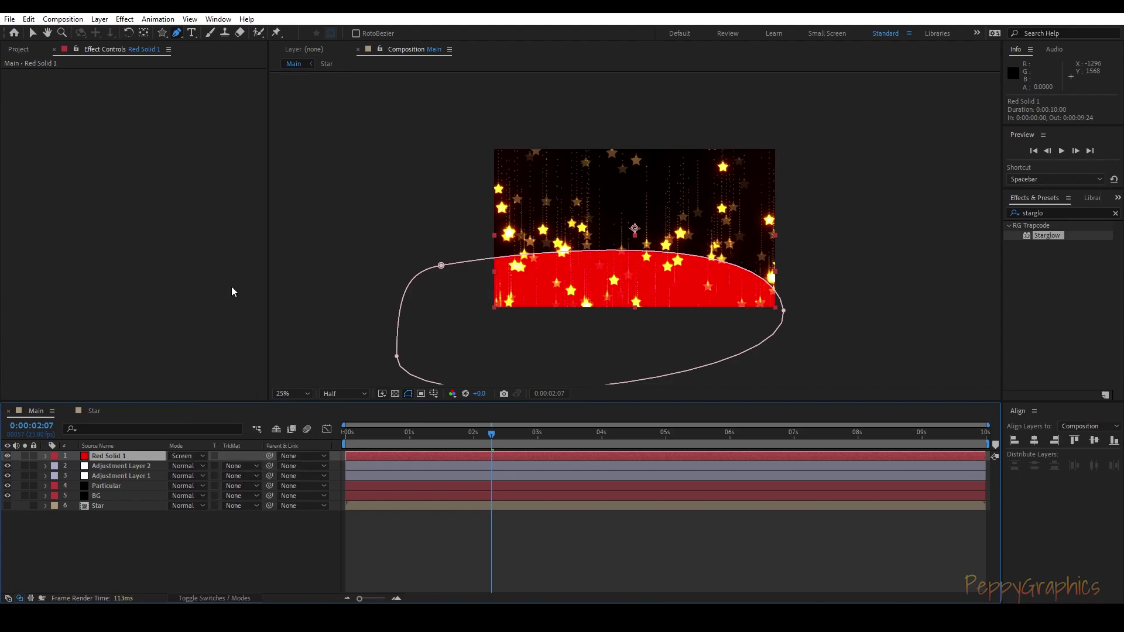
# Step: Show layer names in the timeline and feather Red Solid 1's mask by about 282 pixels
pyautogui.click(107, 447)
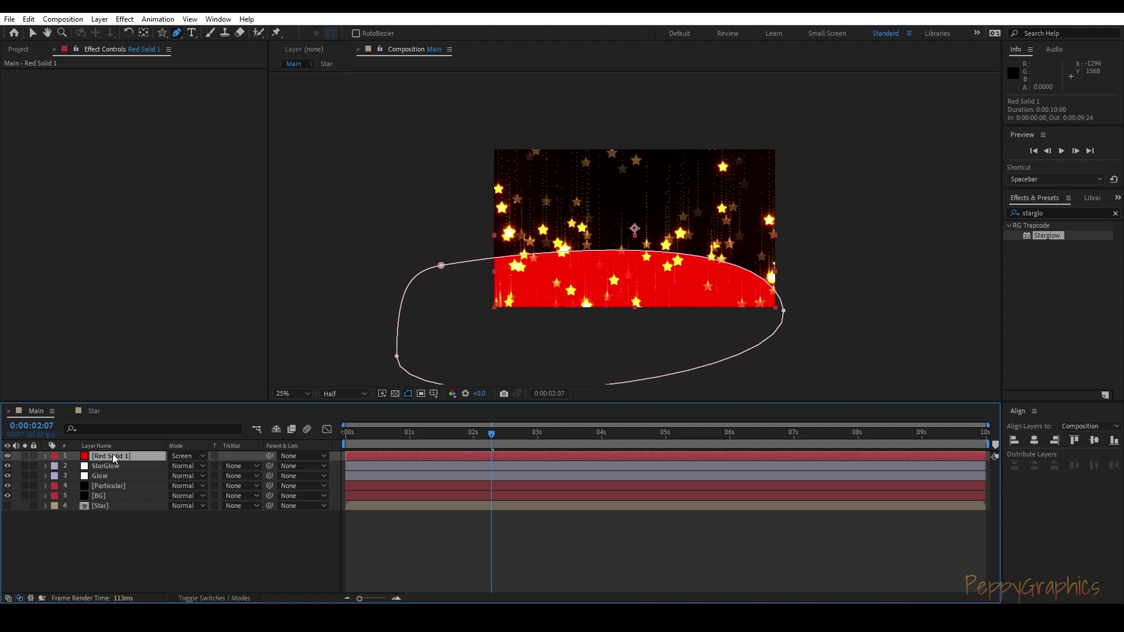
pyautogui.press('m')
pyautogui.press('m')
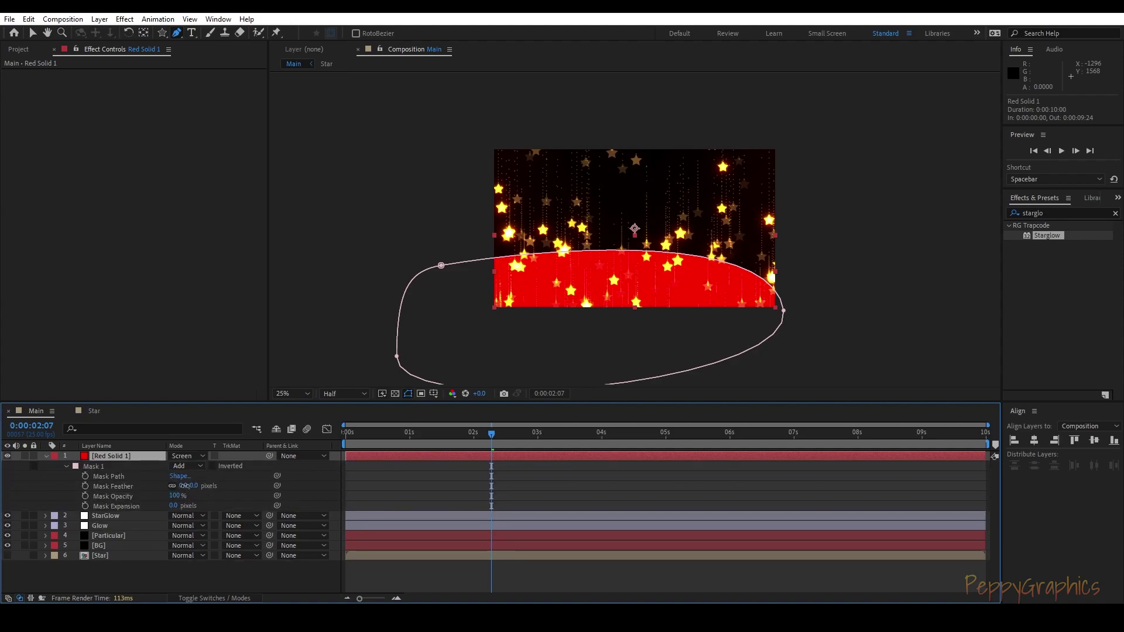
pyautogui.moveTo(184, 486); pyautogui.dragTo(307, 484)
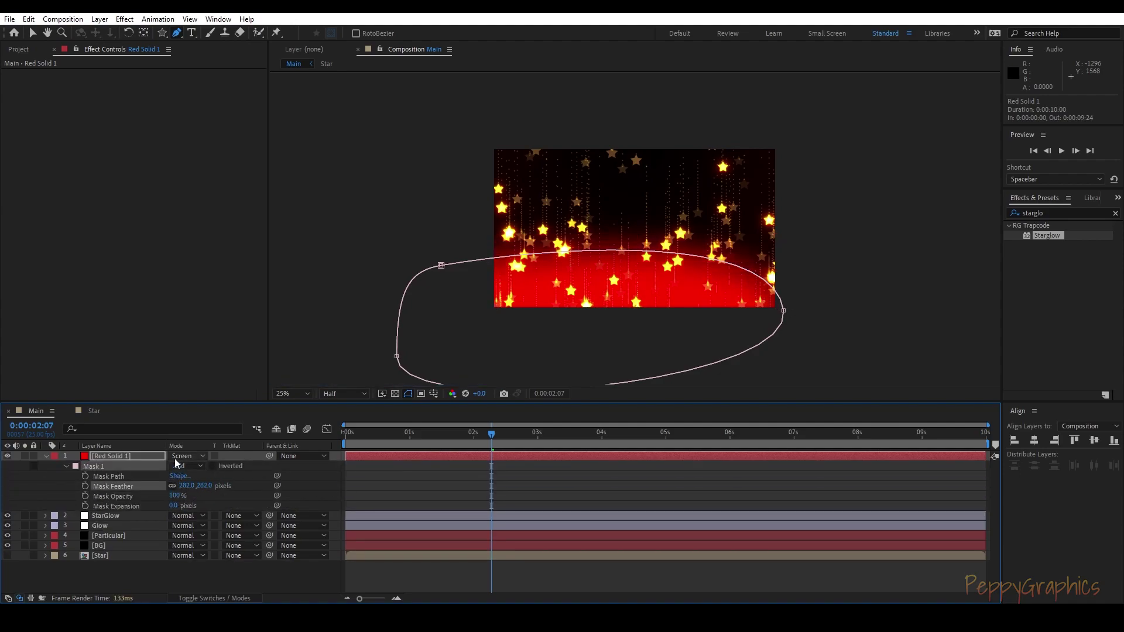
# Step: Set Red Solid 1's Opacity to 12% and check the fitted composition at 0:00:03:16
pyautogui.press('t')
pyautogui.write('10')
pyautogui.press('Return')
pyautogui.click(293, 396)
pyautogui.click(298, 185)
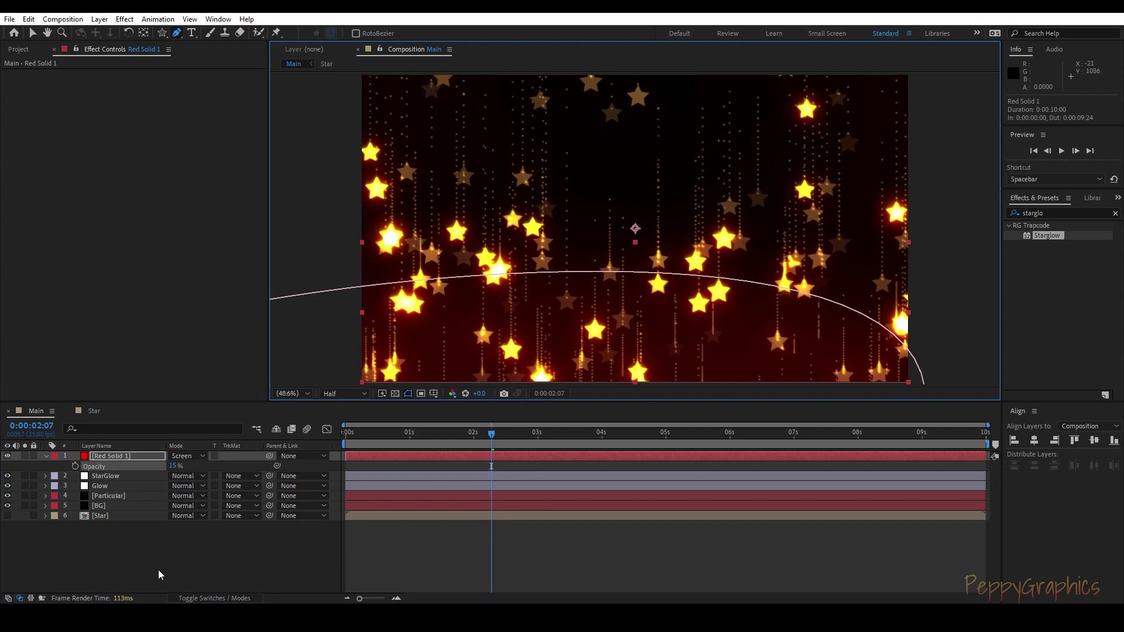
pyautogui.moveTo(173, 466); pyautogui.dragTo(157, 464)
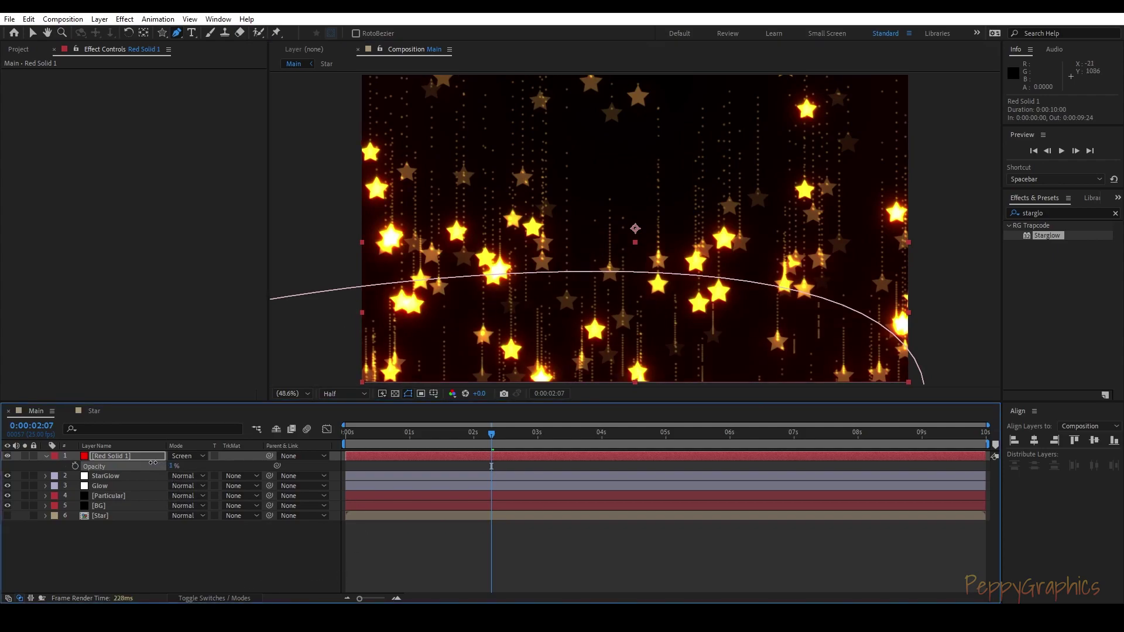
pyautogui.click(181, 592)
pyautogui.moveTo(495, 435)
pyautogui.mouseDown()
pyautogui.moveTo(471, 432)
pyautogui.moveTo(576, 434)
pyautogui.mouseUp()
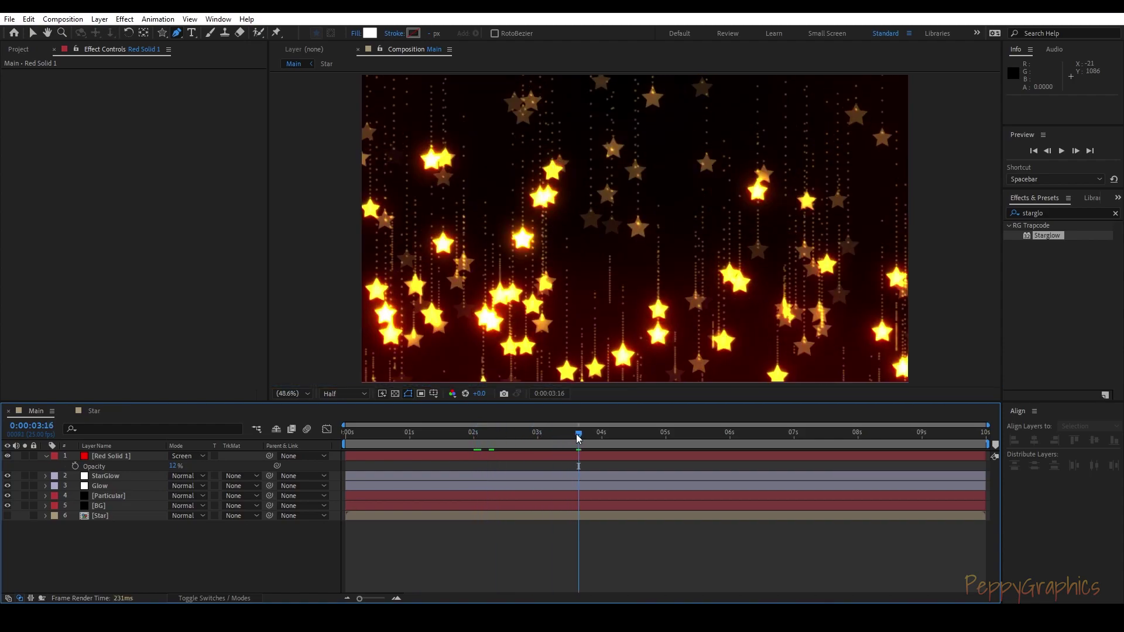
# Step: Duplicate Red Solid 1 and recolour the copy as a new solid in yellow (EAC100)
pyautogui.scroll(-2, 624, 365)
pyautogui.click(93, 457)
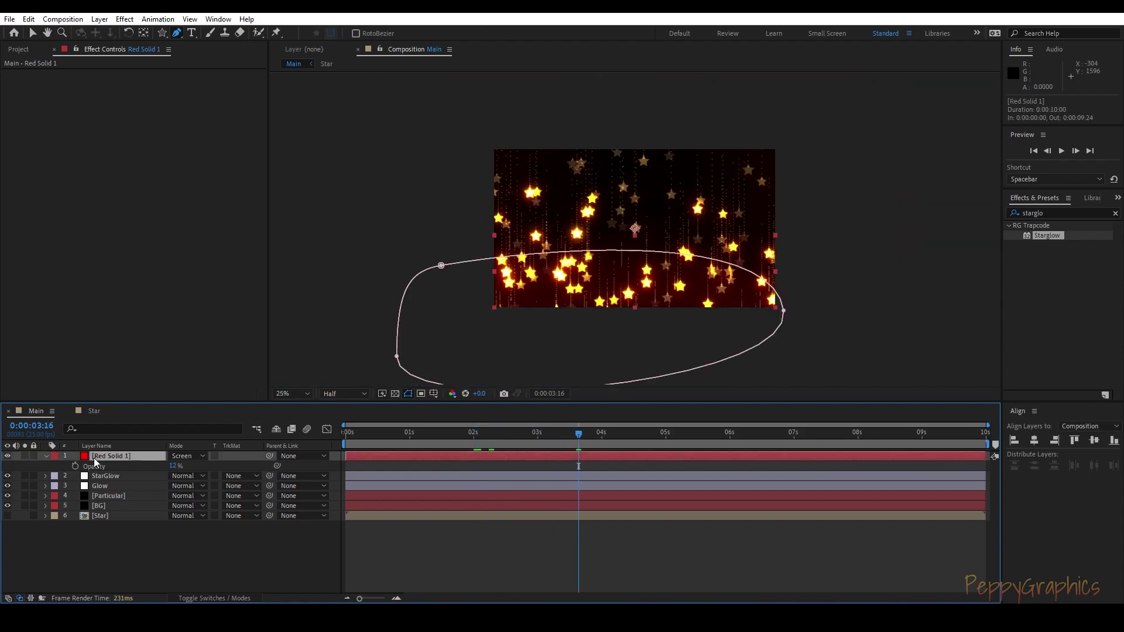
pyautogui.hotkey('ctrl', 'd')
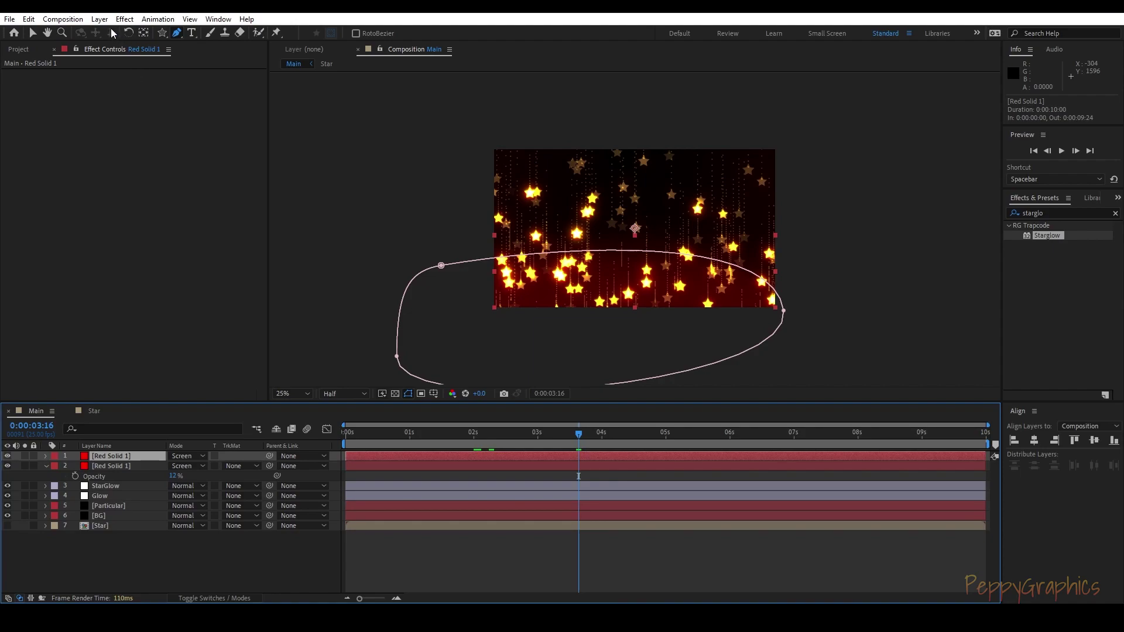
pyautogui.click(99, 20)
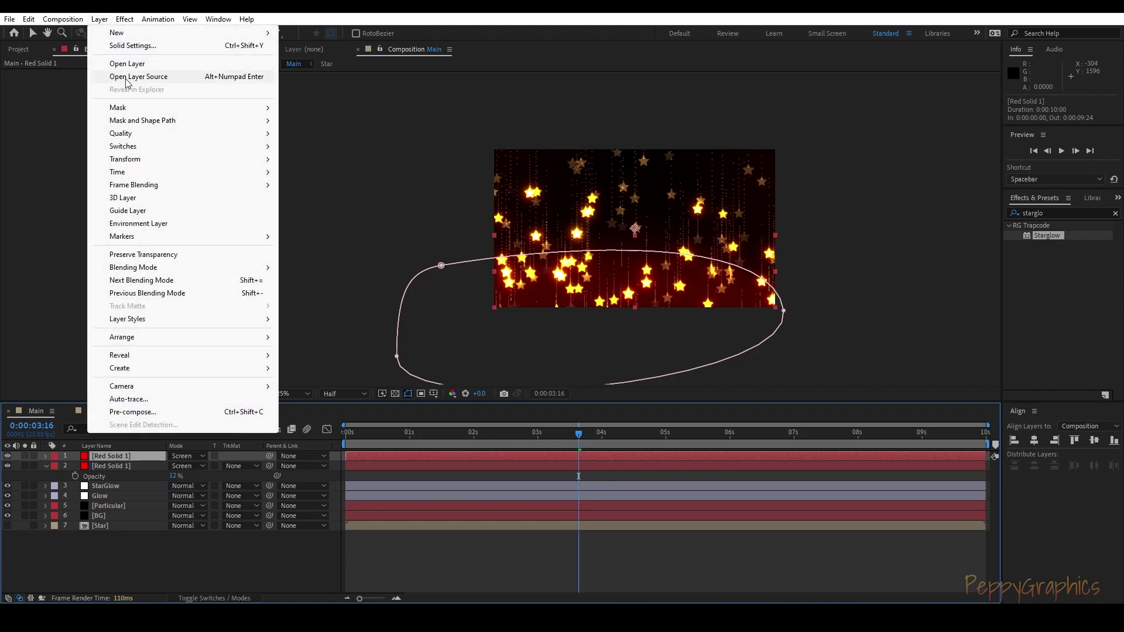
pyautogui.click(126, 45)
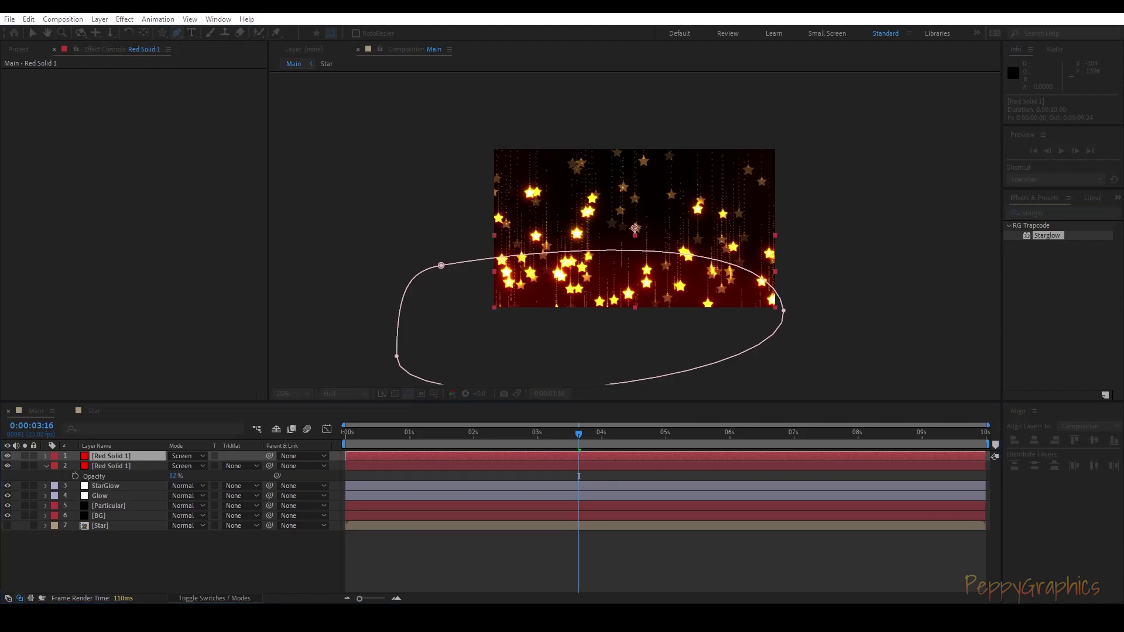
pyautogui.click(282, 312)
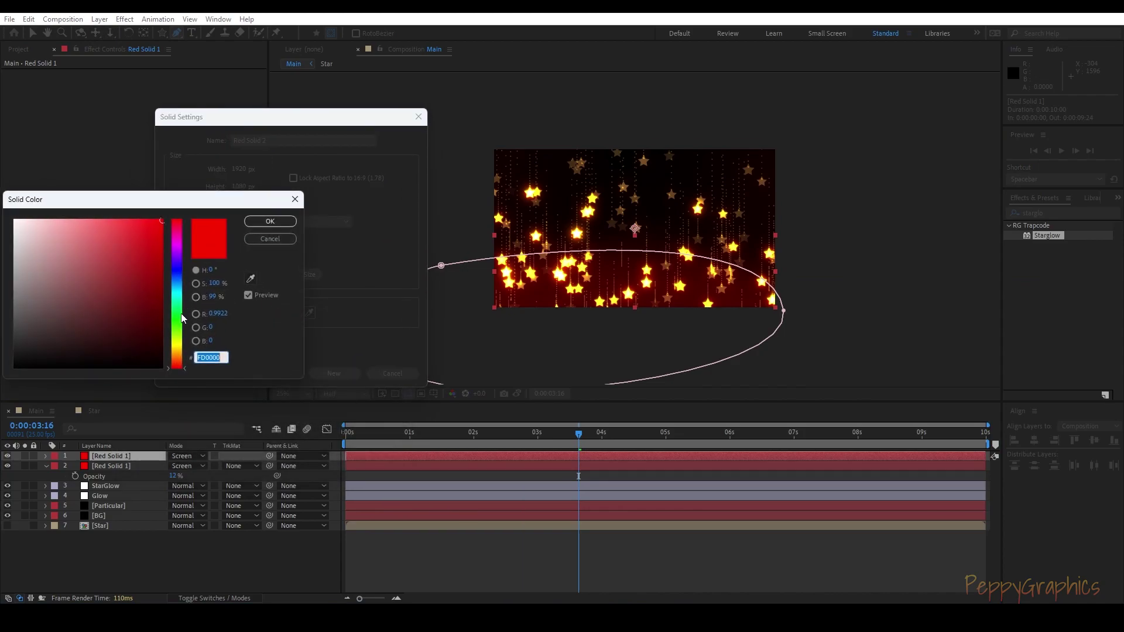
pyautogui.moveTo(183, 316); pyautogui.dragTo(179, 347)
pyautogui.moveTo(199, 285); pyautogui.dragTo(217, 255)
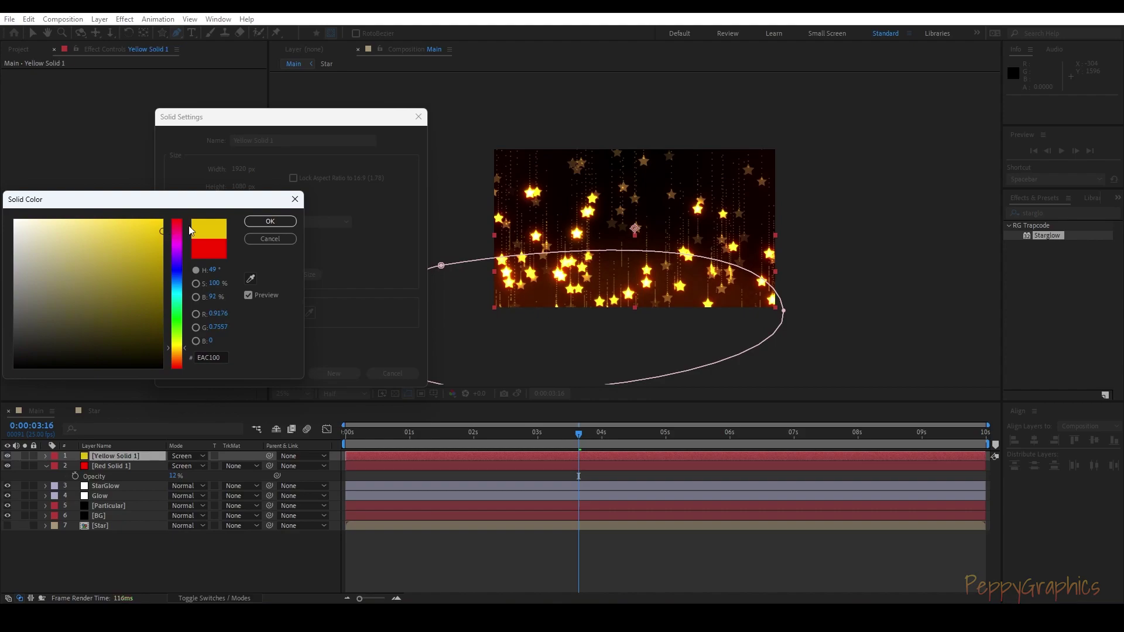
pyautogui.click(270, 221)
pyautogui.click(332, 373)
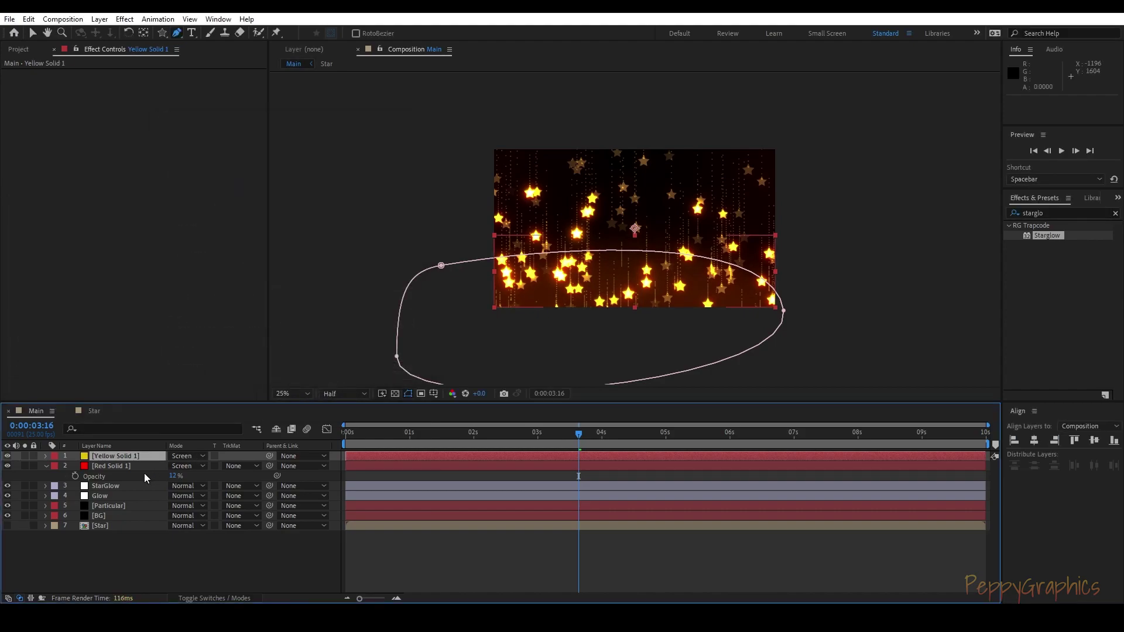
# Step: Move Yellow Solid 1's mask about 336 px right and 1380 px up over the frame's upper edge, and set the layer's Opacity to 15%
pyautogui.press('v')
pyautogui.doubleClick(442, 267)
pyautogui.moveTo(522, 310); pyautogui.dragTo(571, 107)
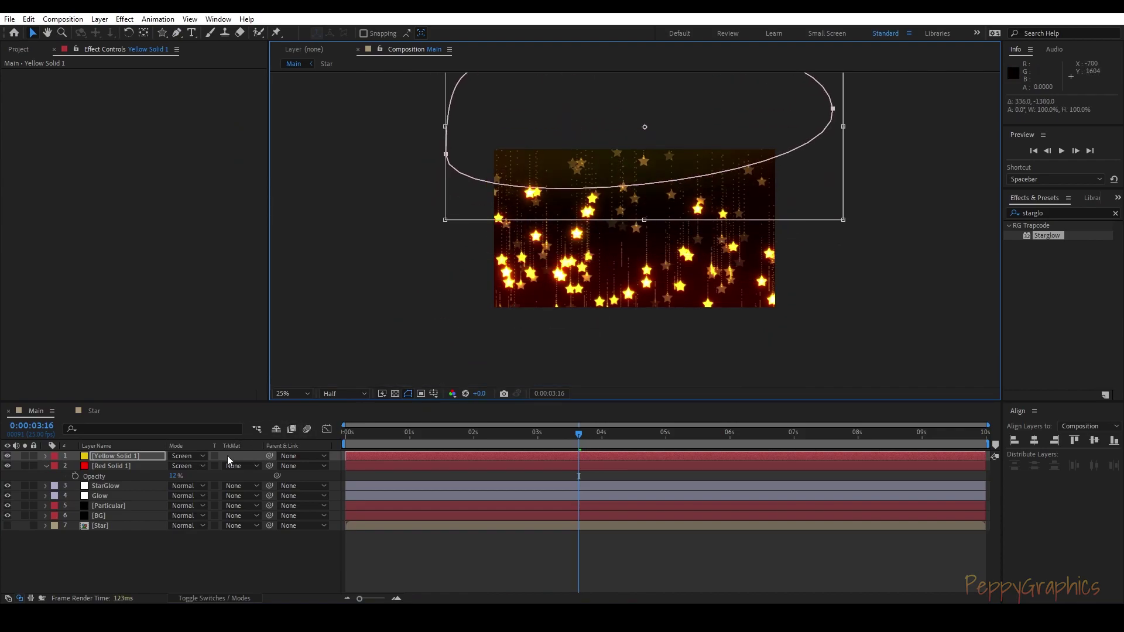
pyautogui.click(135, 458)
pyautogui.press('t')
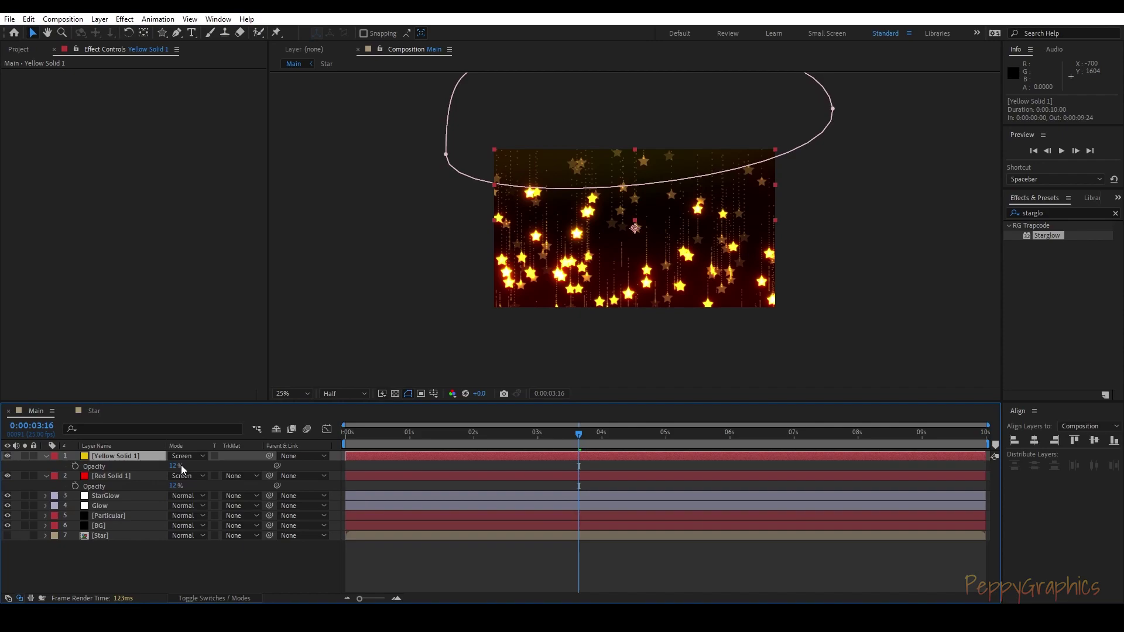
pyautogui.moveTo(173, 467)
pyautogui.mouseDown()
pyautogui.moveTo(194, 467)
pyautogui.moveTo(173, 465)
pyautogui.mouseUp()
# Step: Reshape Yellow Solid 1's mask by moving its side points inward and adjusting the curve handle, and fit the composition in view
pyautogui.moveTo(446, 154); pyautogui.dragTo(471, 140)
pyautogui.moveTo(472, 199); pyautogui.dragTo(492, 222)
pyautogui.moveTo(834, 108); pyautogui.dragTo(820, 106)
pyautogui.moveTo(495, 226); pyautogui.dragTo(507, 224)
pyautogui.click(297, 392)
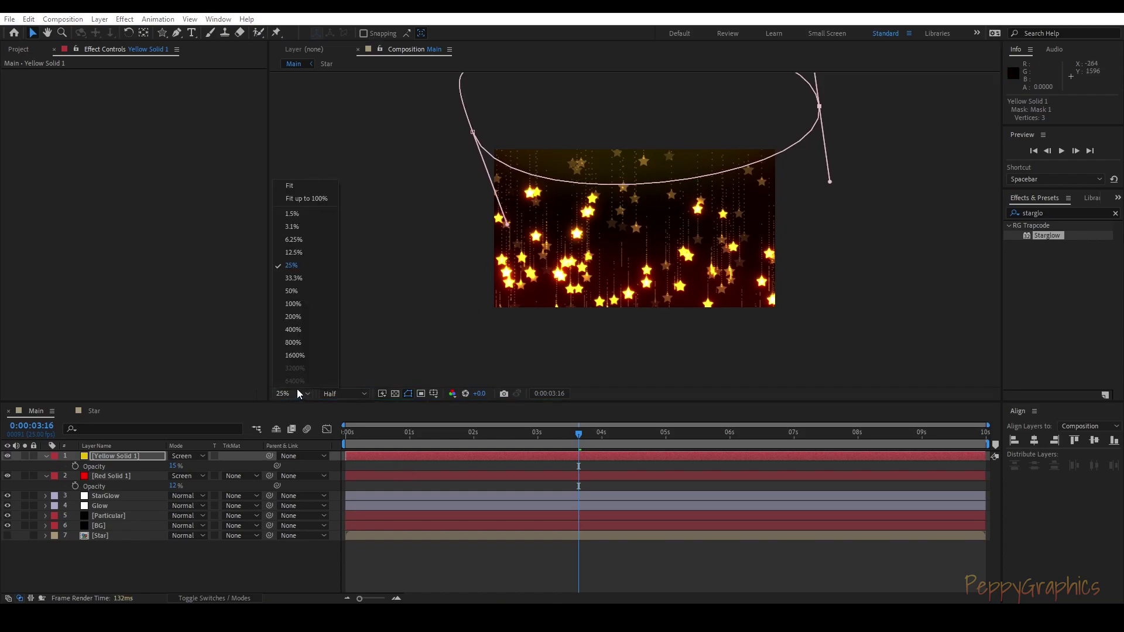
pyautogui.click(301, 182)
# Step: Set Red Solid 1's Opacity to 6% and check an earlier frame around 0:00:02:15
pyautogui.click(161, 476)
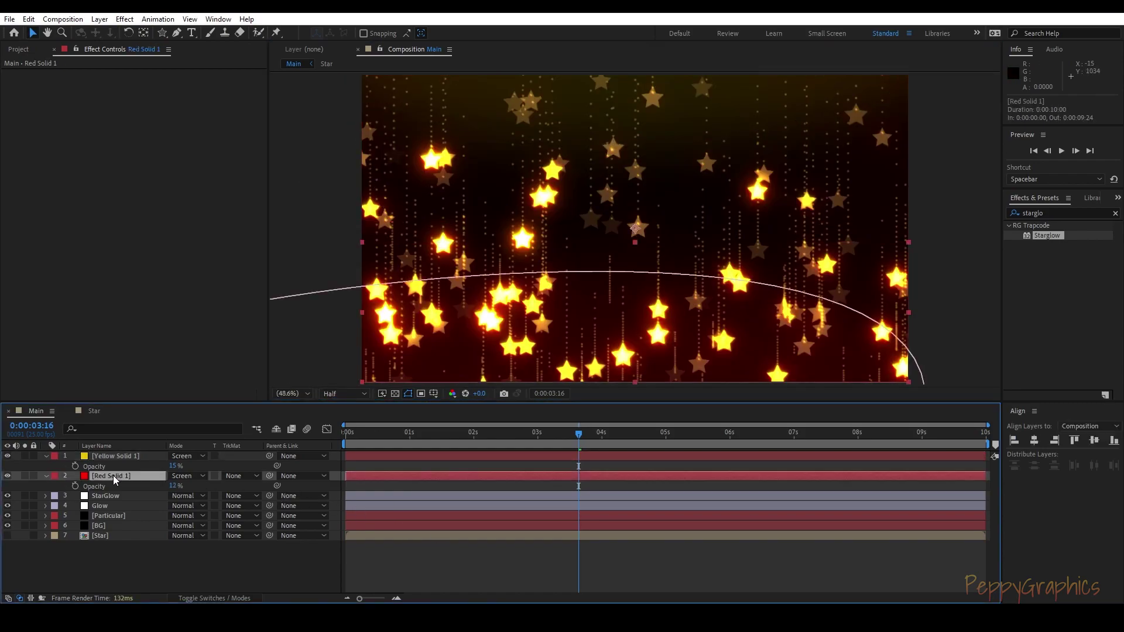
pyautogui.moveTo(171, 486); pyautogui.dragTo(164, 486)
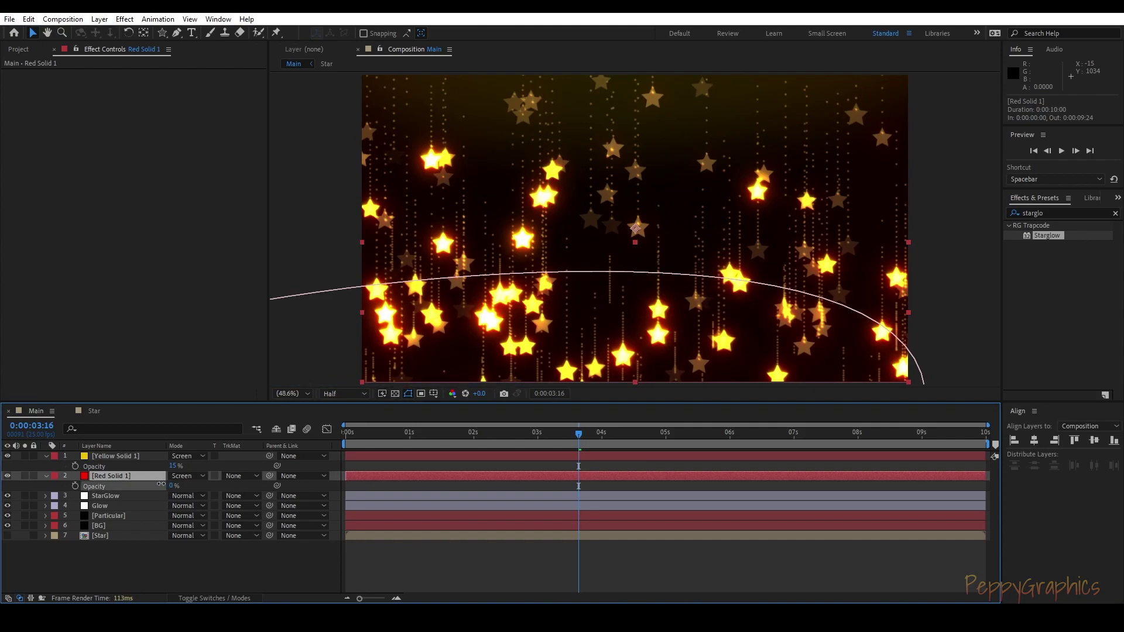
pyautogui.moveTo(573, 435); pyautogui.dragTo(514, 437)
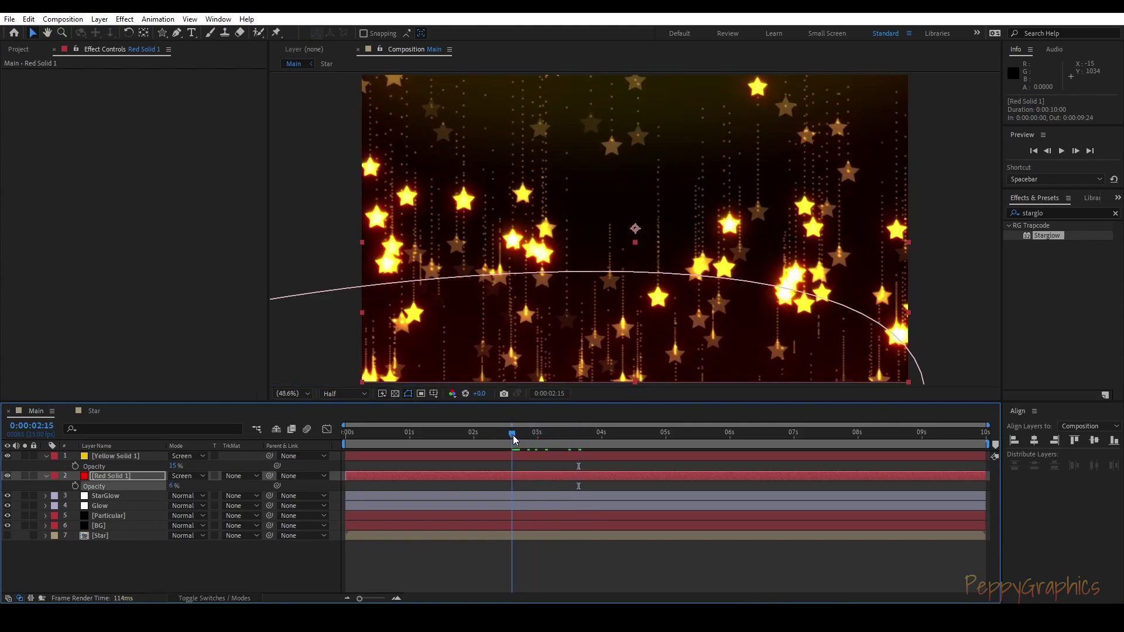
# Step: Set Yellow Solid 1's Opacity to 12% and check frames at 0:00:05:09 and 0:00:04:19
pyautogui.moveTo(174, 466); pyautogui.dragTo(162, 464)
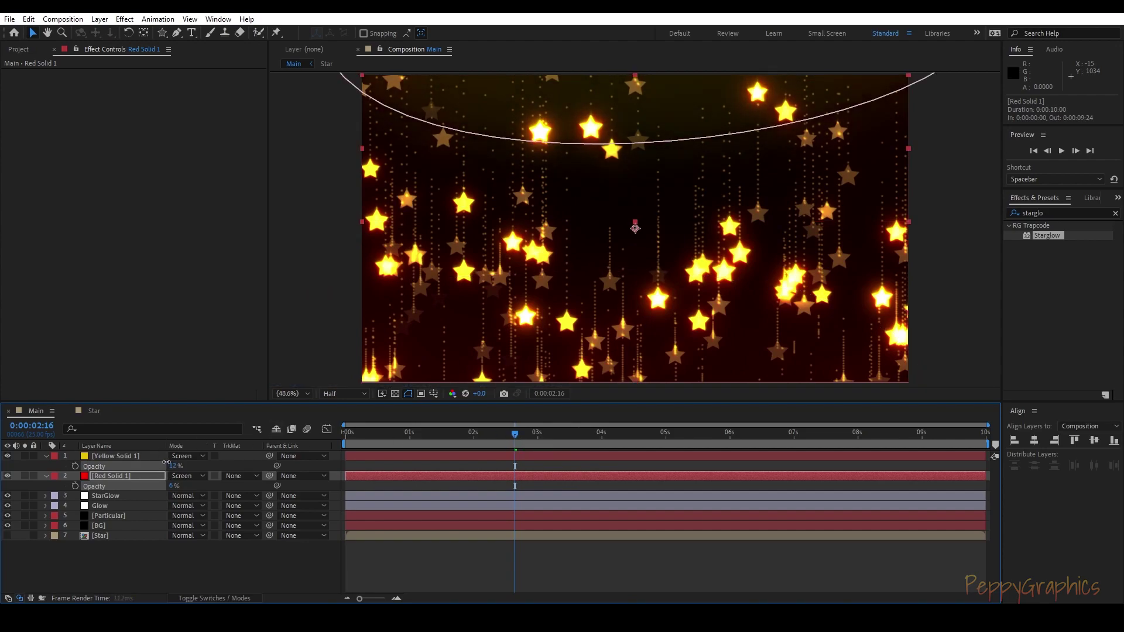
pyautogui.click(167, 463)
pyautogui.click(479, 550)
pyautogui.moveTo(513, 445); pyautogui.dragTo(689, 435)
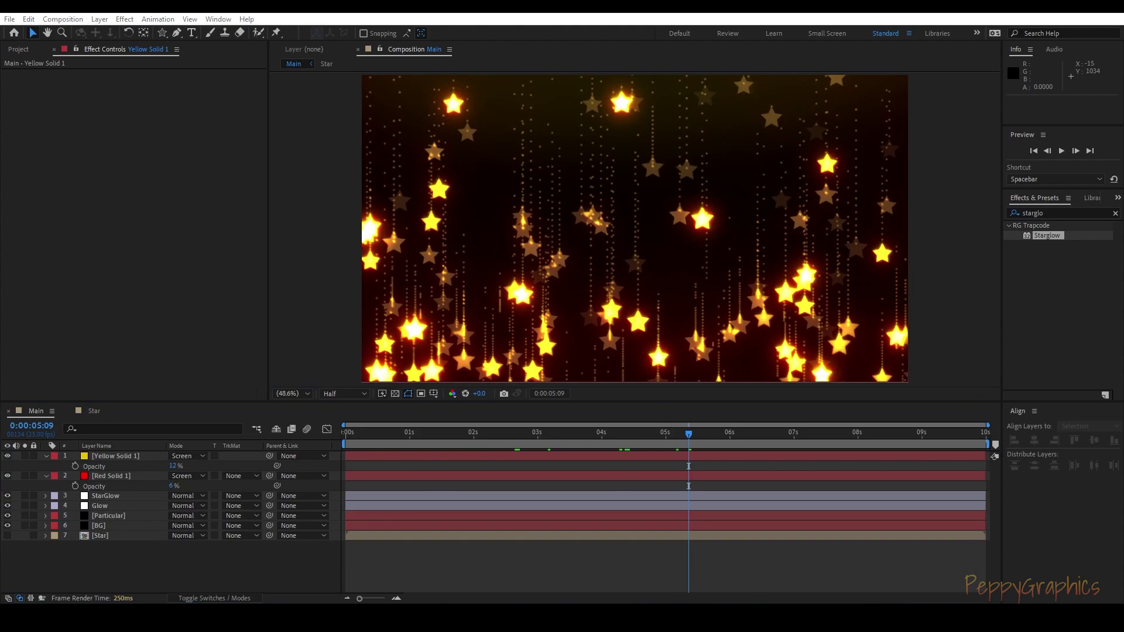
pyautogui.click(652, 434)
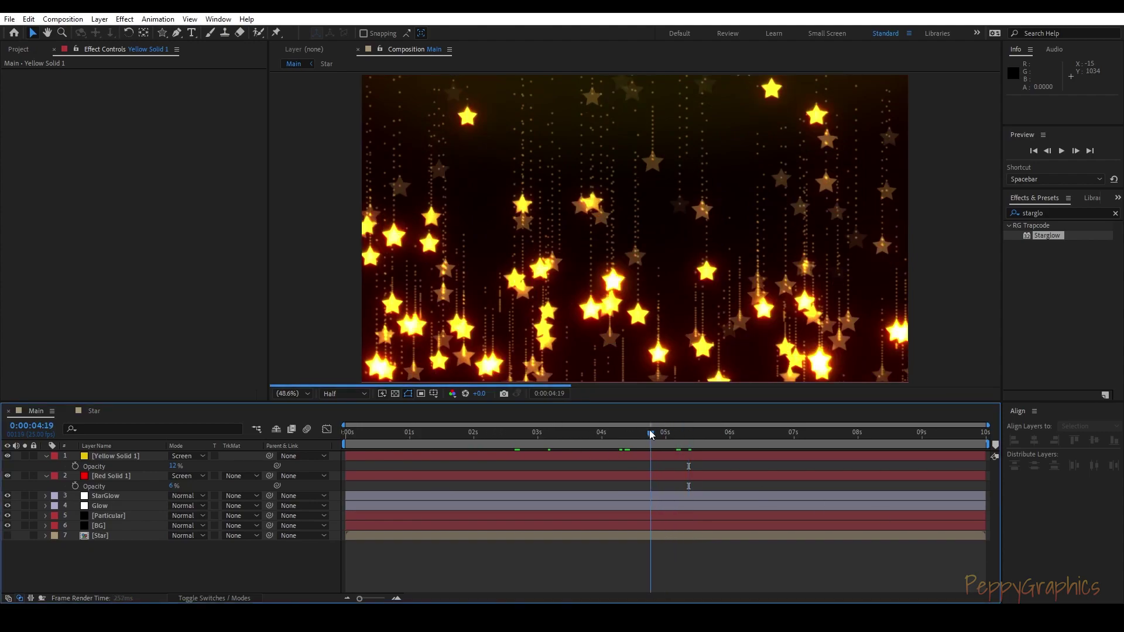
# Step: Set the BG layer's Gradient Ramp End Color to dark red 360000 and check the frame at 0:00:02:11
pyautogui.click(103, 527)
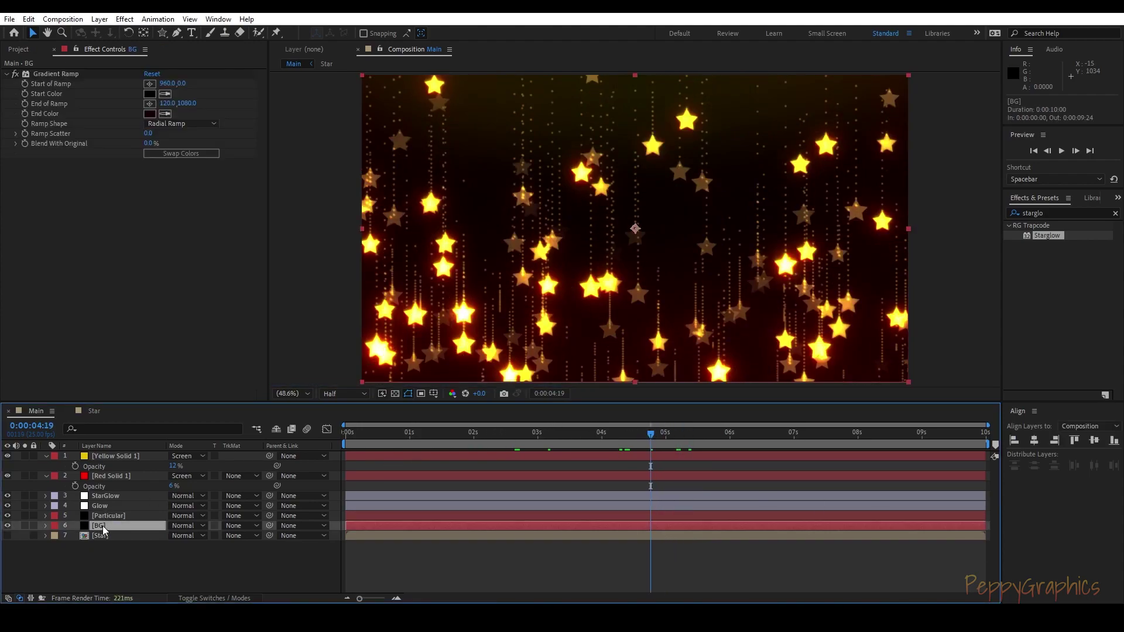
pyautogui.click(150, 114)
pyautogui.moveTo(151, 353)
pyautogui.mouseDown()
pyautogui.moveTo(166, 332)
pyautogui.moveTo(167, 344)
pyautogui.mouseUp()
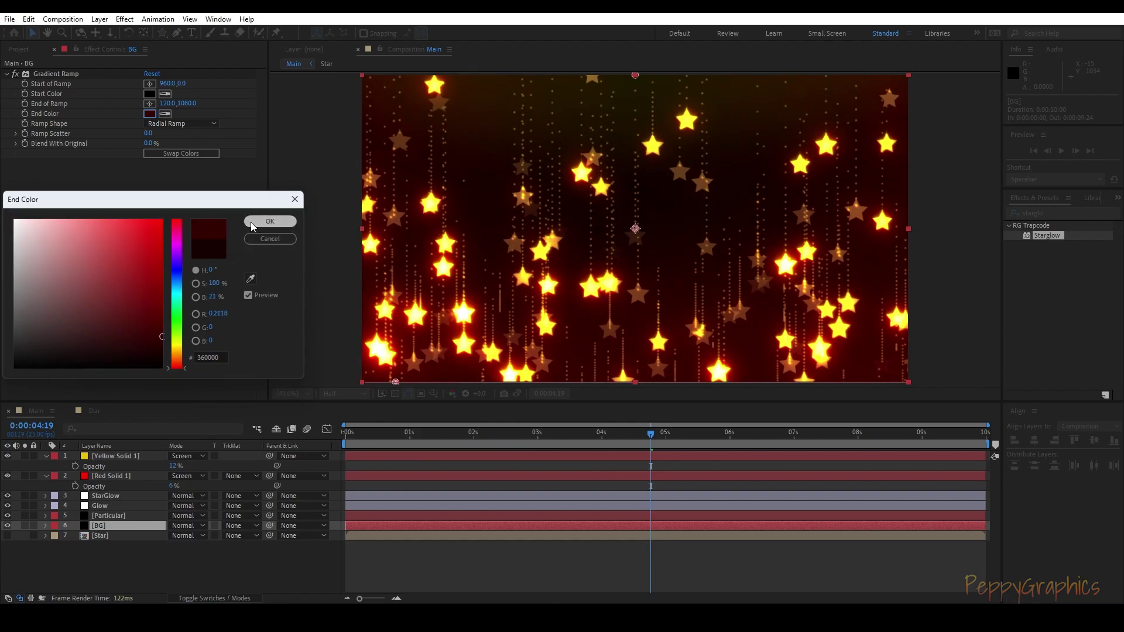
pyautogui.click(270, 222)
pyautogui.moveTo(647, 441); pyautogui.dragTo(501, 437)
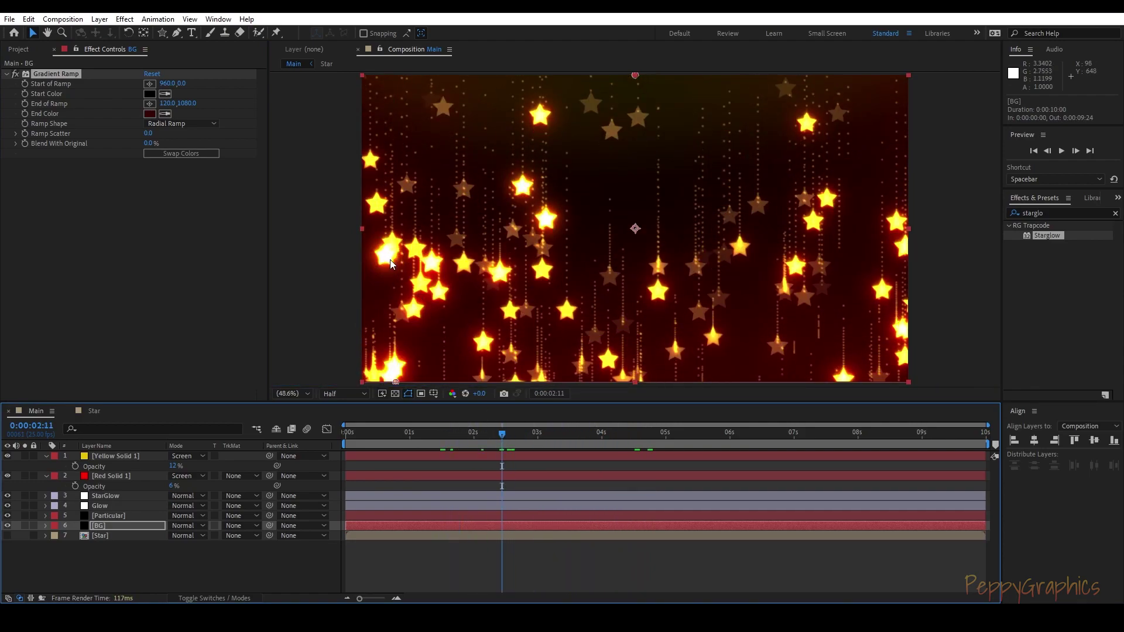
# Step: Darken the BG layer's Gradient Ramp End Color to 1C0000 and check the frame at 0:00:02:06
pyautogui.click(152, 115)
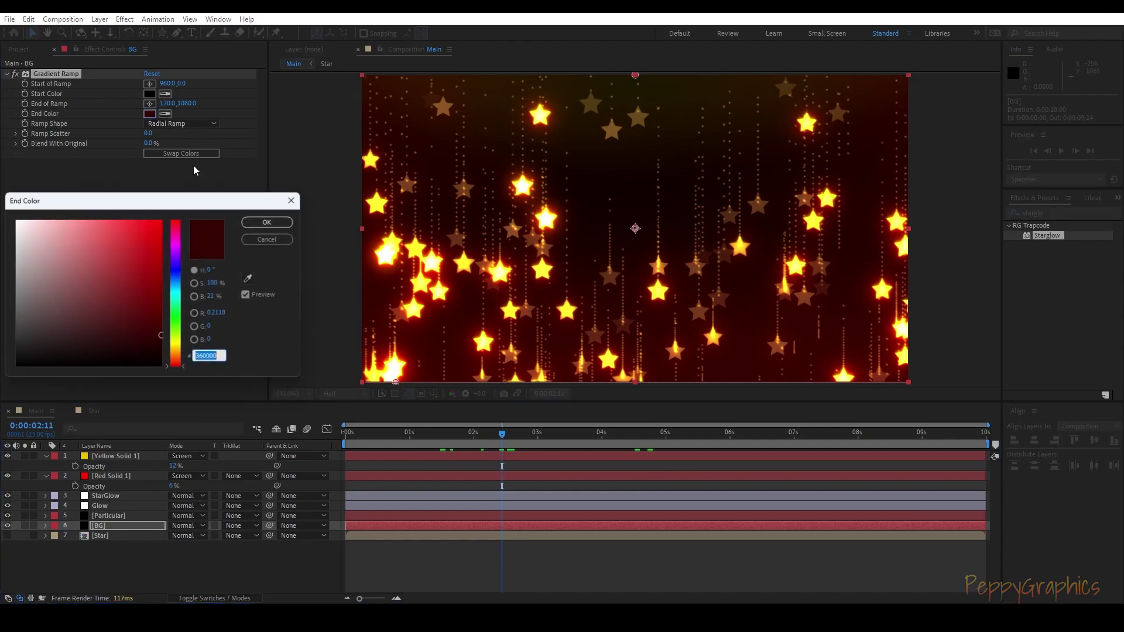
pyautogui.click(162, 336)
pyautogui.moveTo(165, 339); pyautogui.dragTo(164, 353)
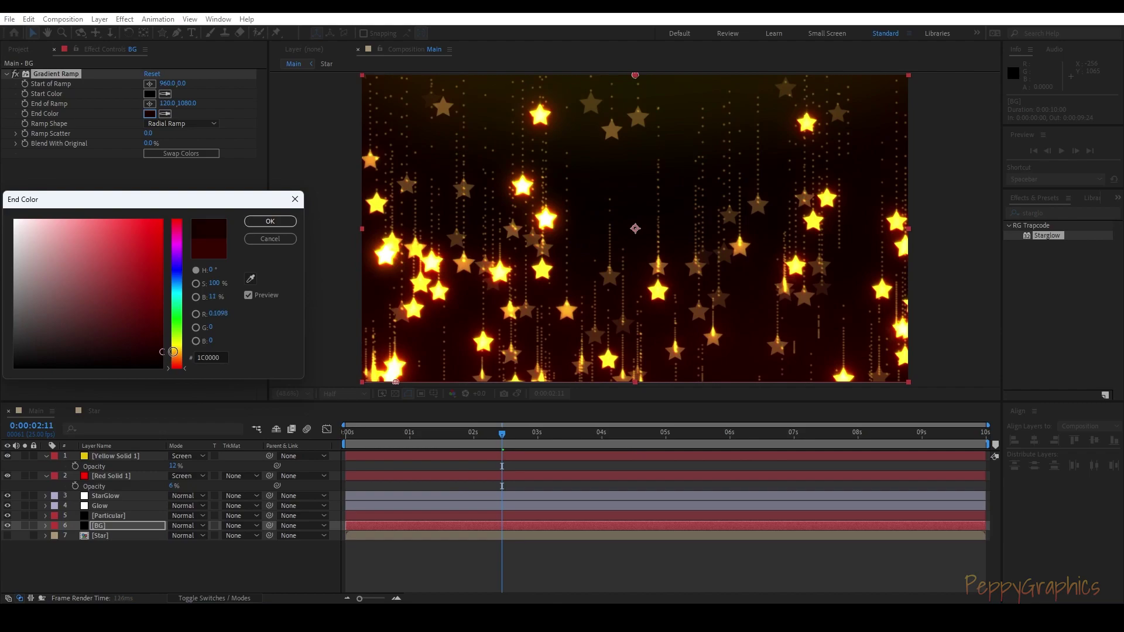
pyautogui.click(270, 221)
pyautogui.click(510, 434)
pyautogui.moveTo(497, 433); pyautogui.dragTo(490, 433)
# Step: Set Starglow's Threshold to 153 on the StarGlow layer and preview the composition
pyautogui.click(115, 476)
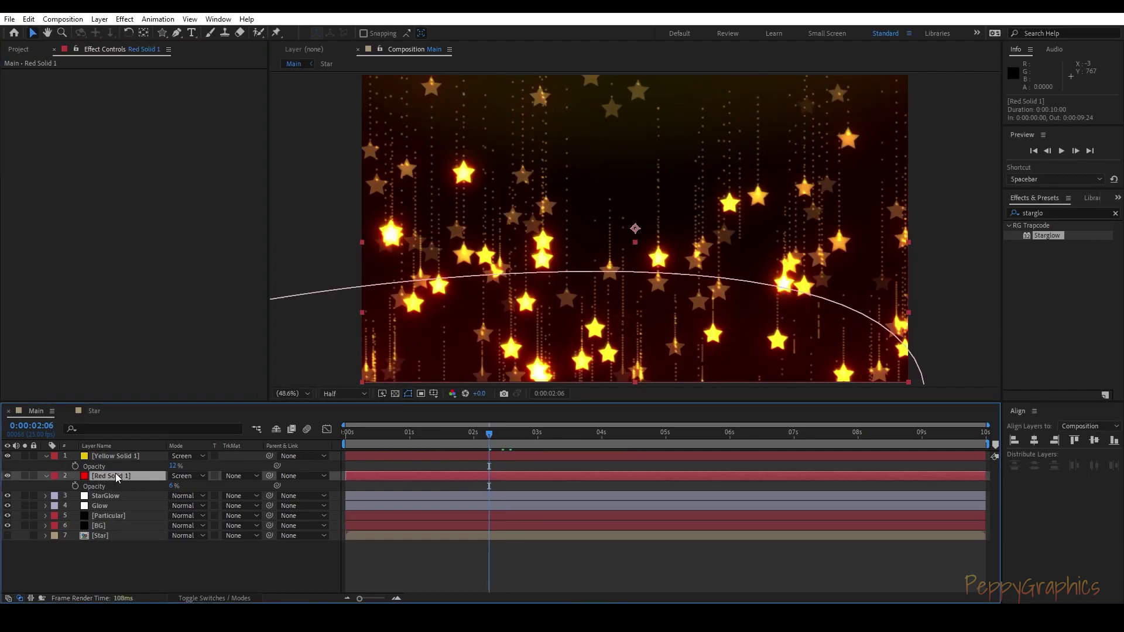
pyautogui.click(114, 496)
pyautogui.moveTo(150, 153); pyautogui.dragTo(184, 159)
pyautogui.click(544, 465)
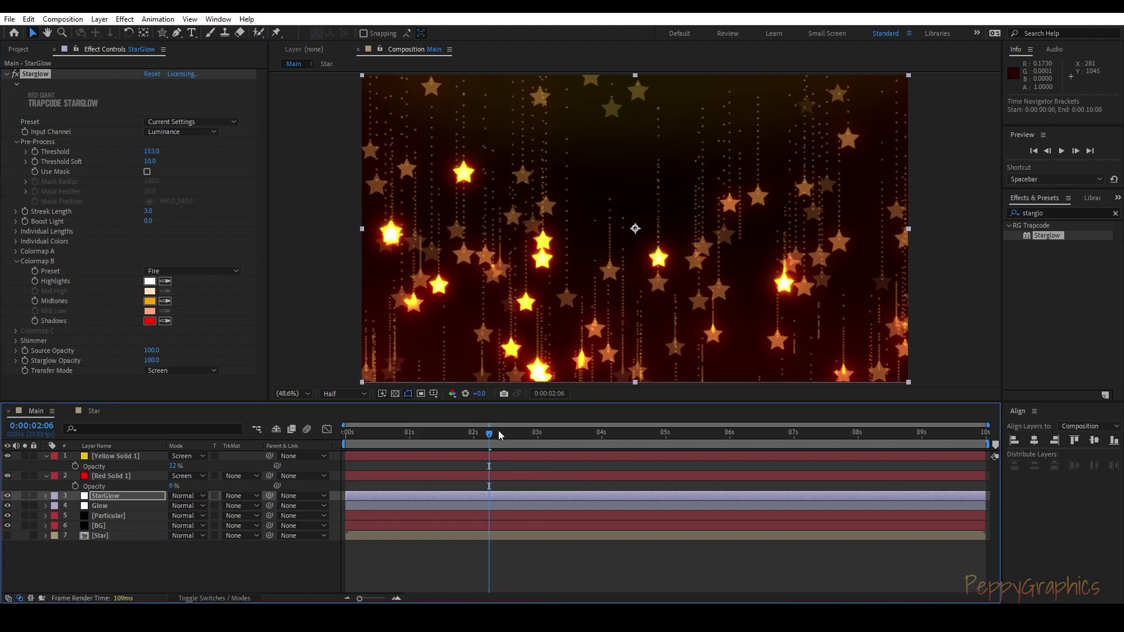
pyautogui.press('space')
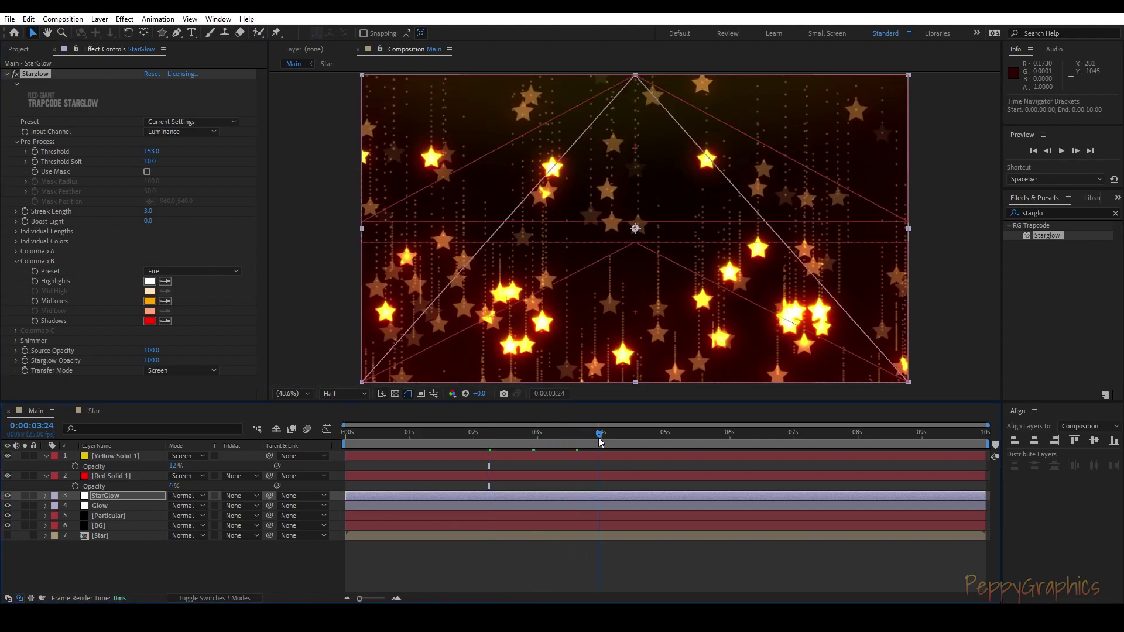
# Step: Collapse the Yellow Solid 1 and Red Solid 1 properties and add a new adjustment layer above them in the Main composition
pyautogui.click(46, 476)
pyautogui.click(46, 456)
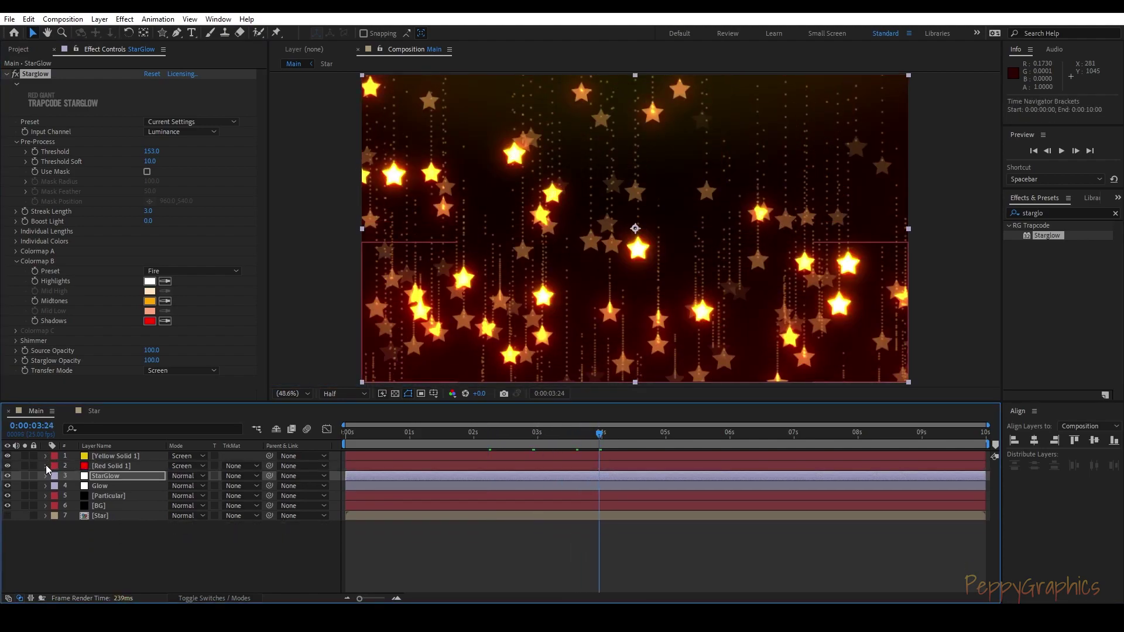
pyautogui.click(143, 565)
pyautogui.rightClick(123, 559)
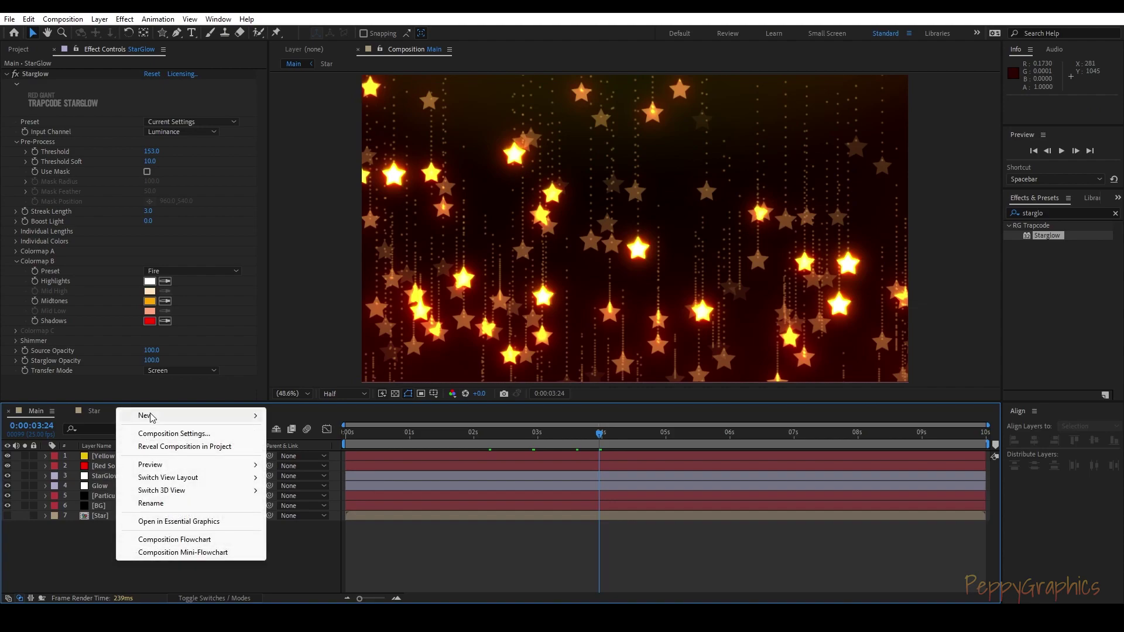
pyautogui.moveTo(145, 416)
pyautogui.click(313, 511)
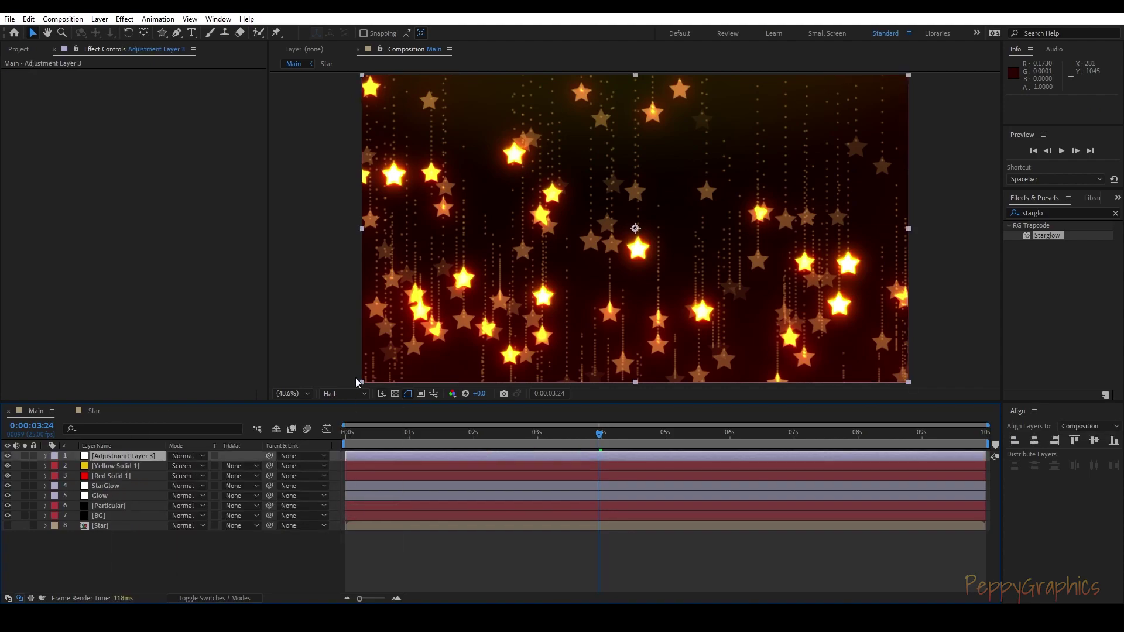
# Step: Find the Magic Bullet Looks effect and apply it to Adjustment Layer 3
pyautogui.doubleClick(1042, 213)
pyautogui.press('BackSpace')
pyautogui.write('looks')
pyautogui.moveTo(1052, 236); pyautogui.dragTo(125, 460)
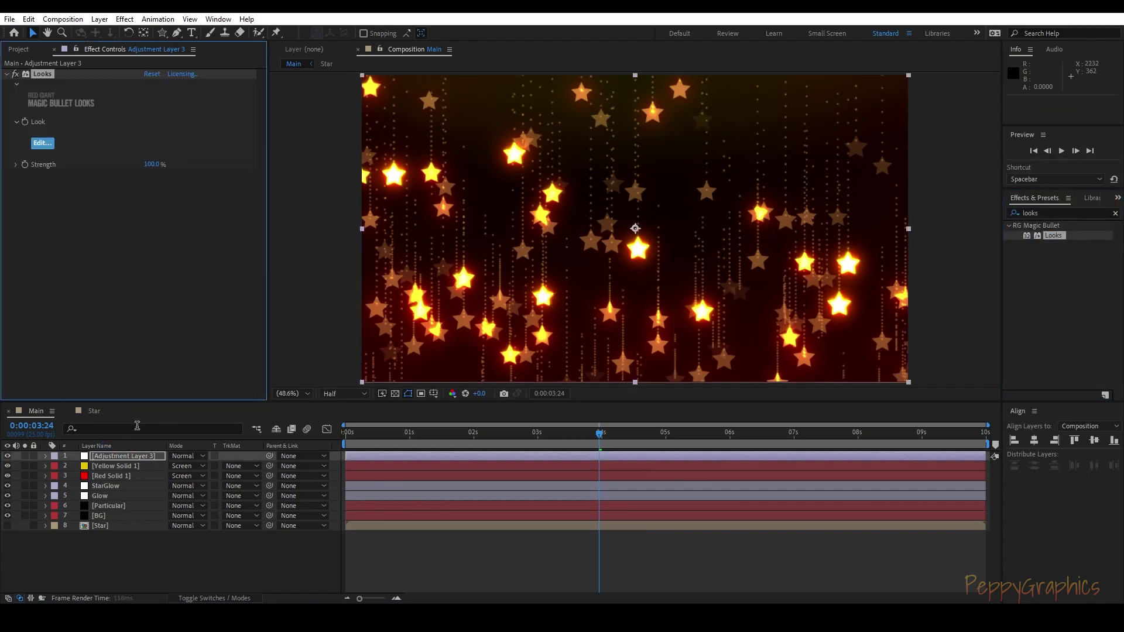
# Step: Open the Looks editor for Adjustment Layer 3 and maximize its window
pyautogui.click(42, 143)
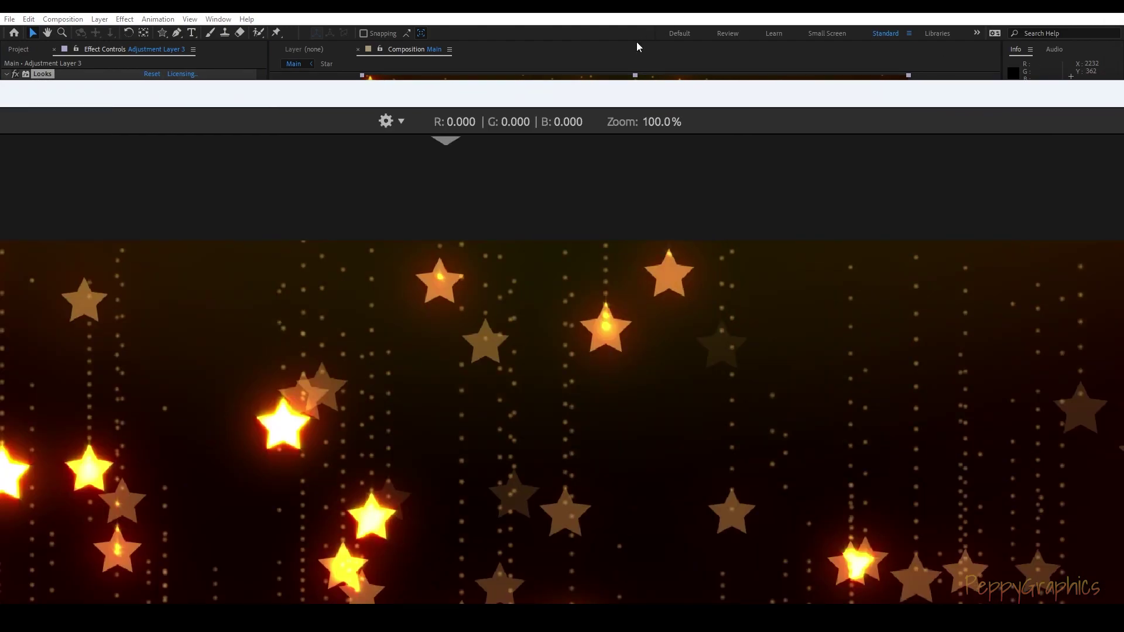
pyautogui.doubleClick(752, 93)
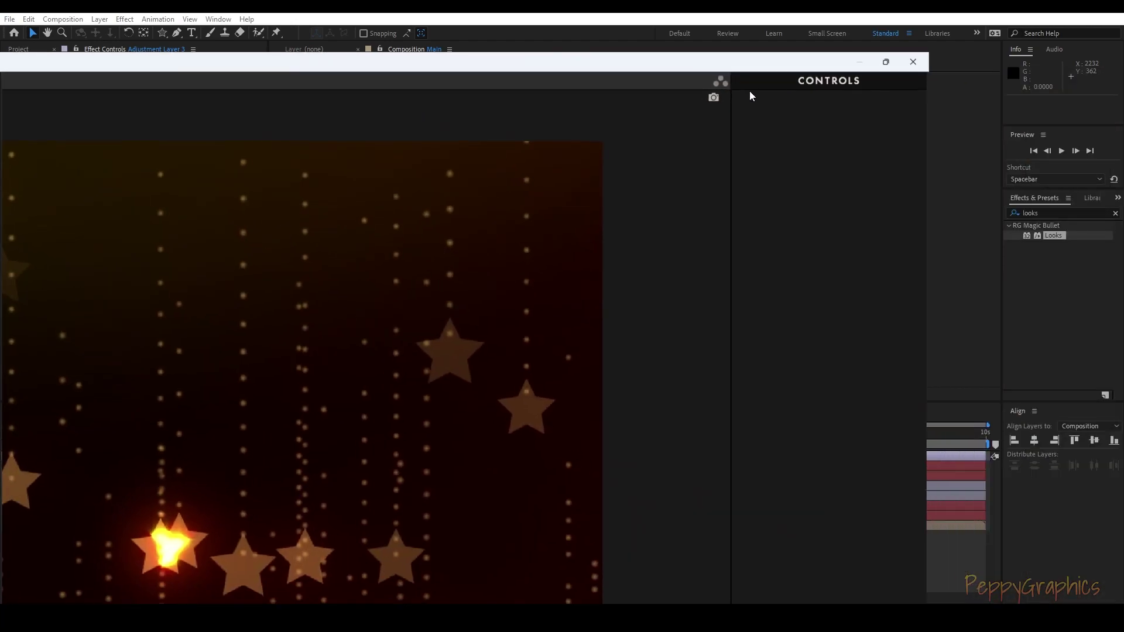
pyautogui.click(881, 62)
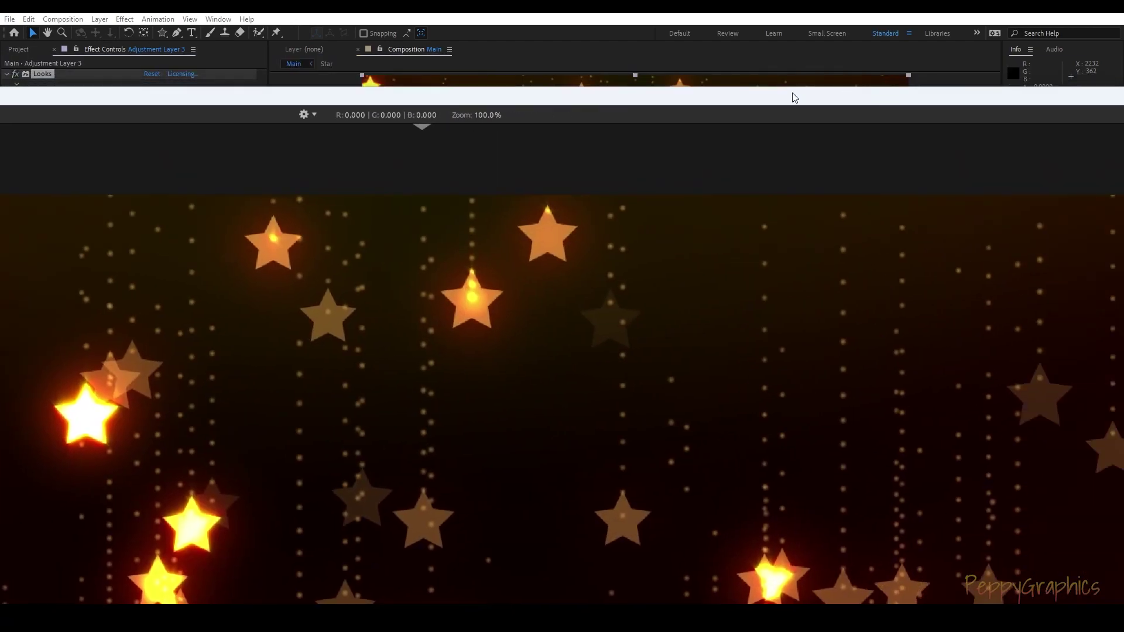
pyautogui.moveTo(844, 96); pyautogui.dragTo(312, 35)
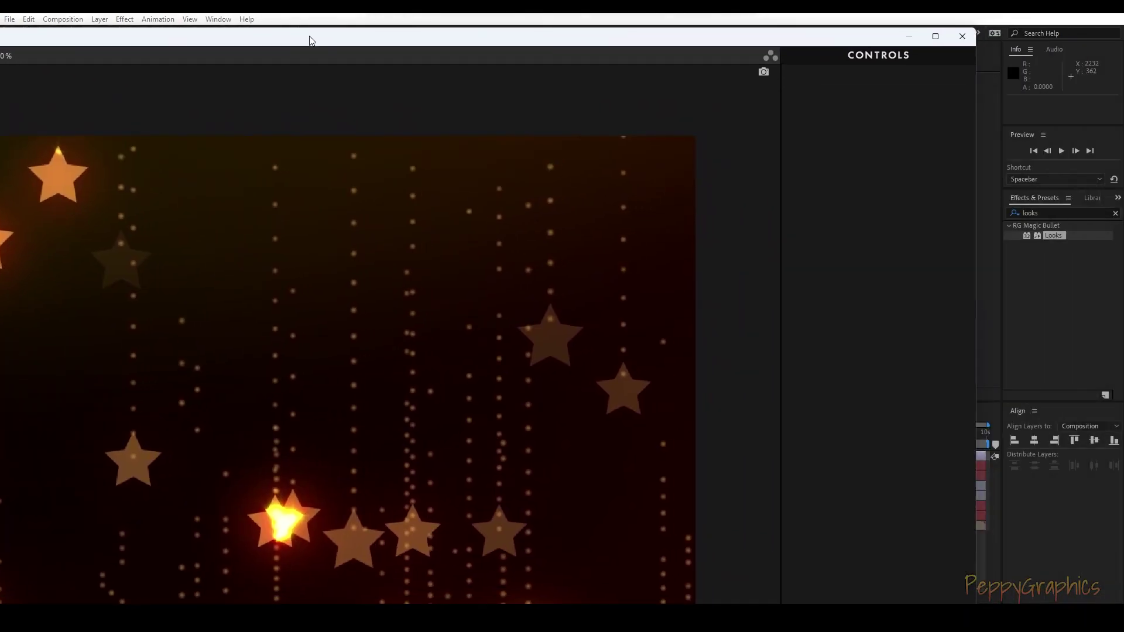
pyautogui.click(935, 36)
# Step: Try the Old Glory and Classic Epic looks, then apply the Maxine look and check an earlier frame
pyautogui.click(225, 186)
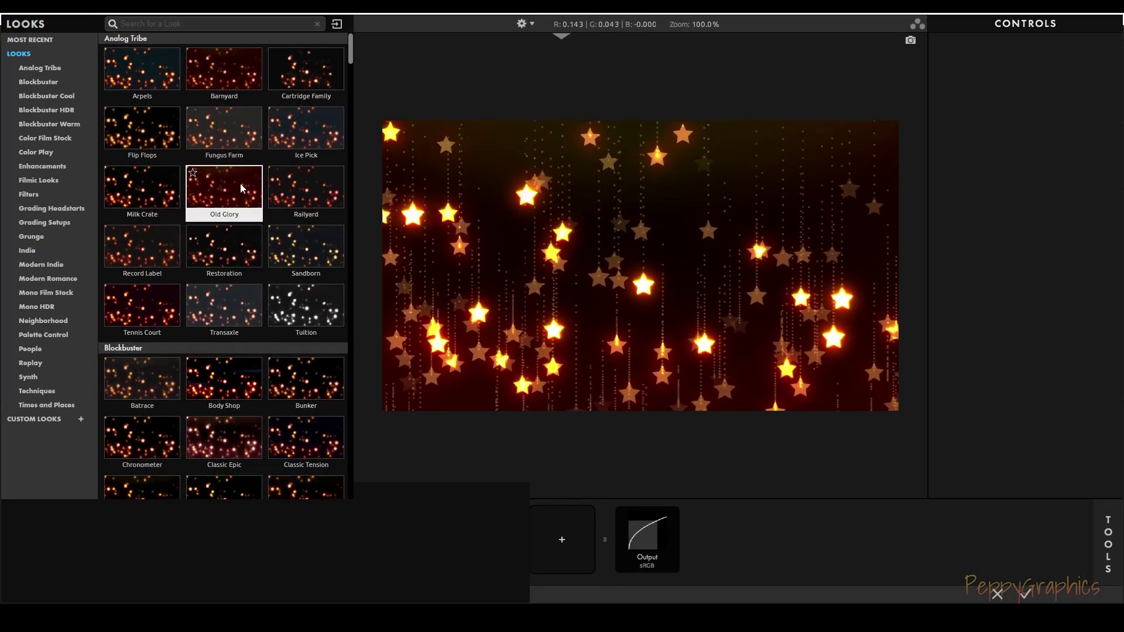
pyautogui.scroll(-3, 267, 326)
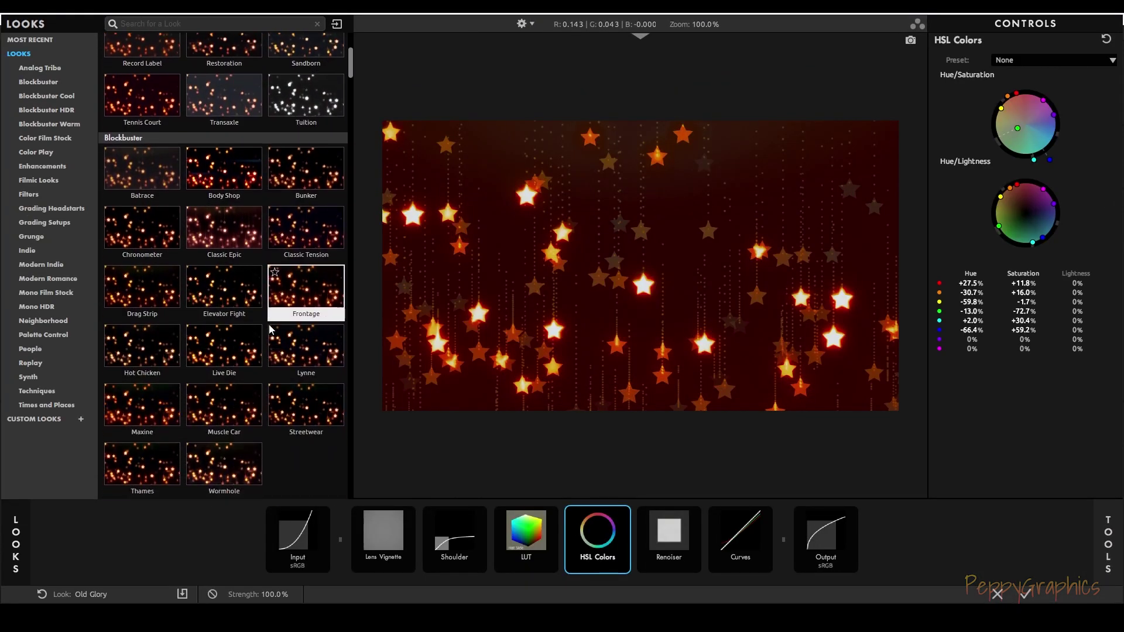
pyautogui.click(229, 232)
pyautogui.scroll(-3, 240, 292)
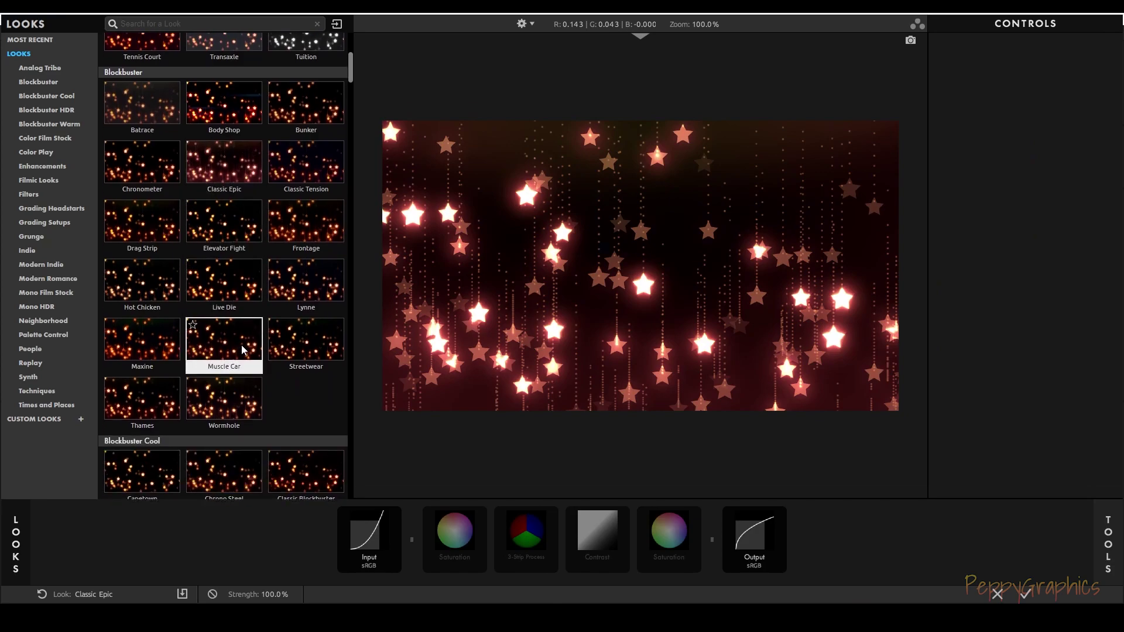
pyautogui.click(226, 328)
pyautogui.click(159, 288)
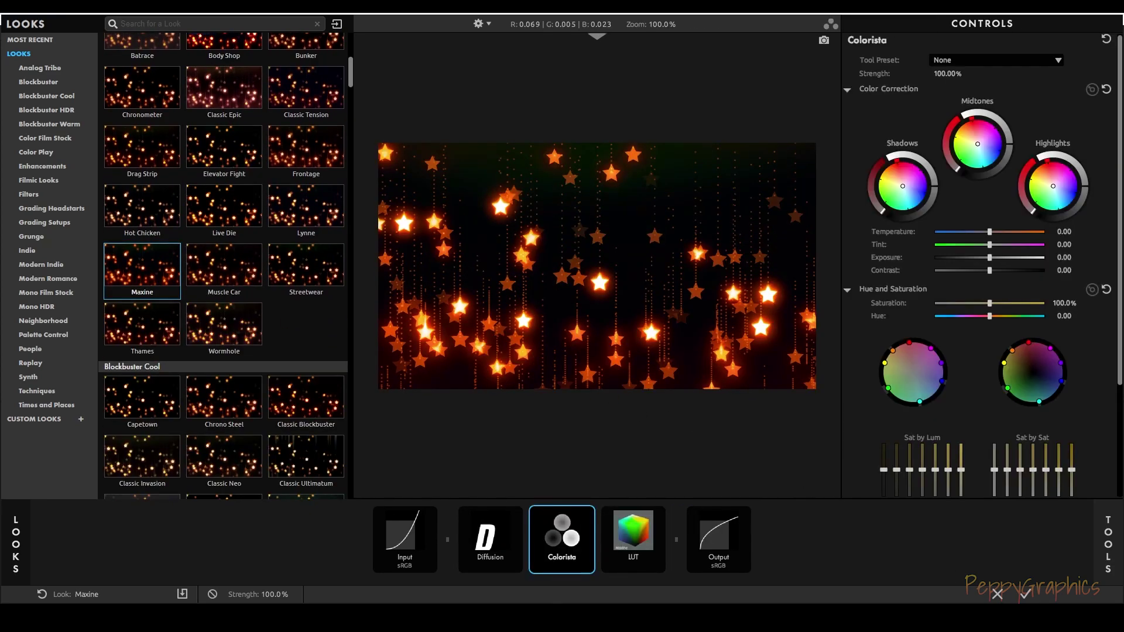
pyautogui.click(1025, 594)
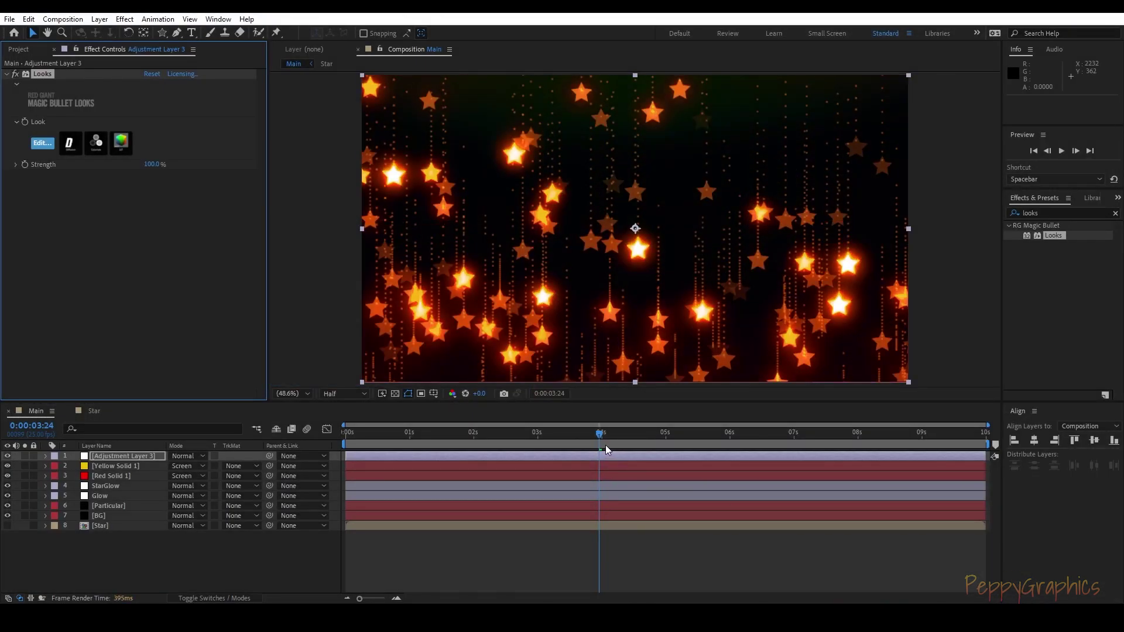
pyautogui.moveTo(599, 434); pyautogui.dragTo(541, 434)
# Step: Reopen the Looks editor, browse the presets and apply the Ice Palace look to the adjustment layer
pyautogui.click(46, 145)
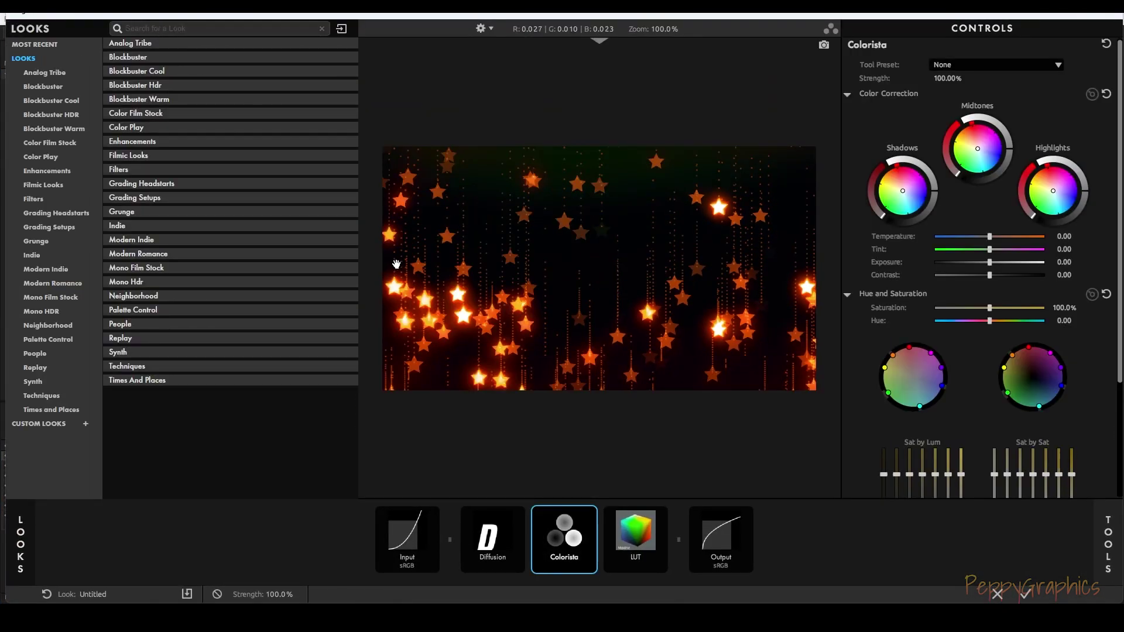
pyautogui.click(245, 265)
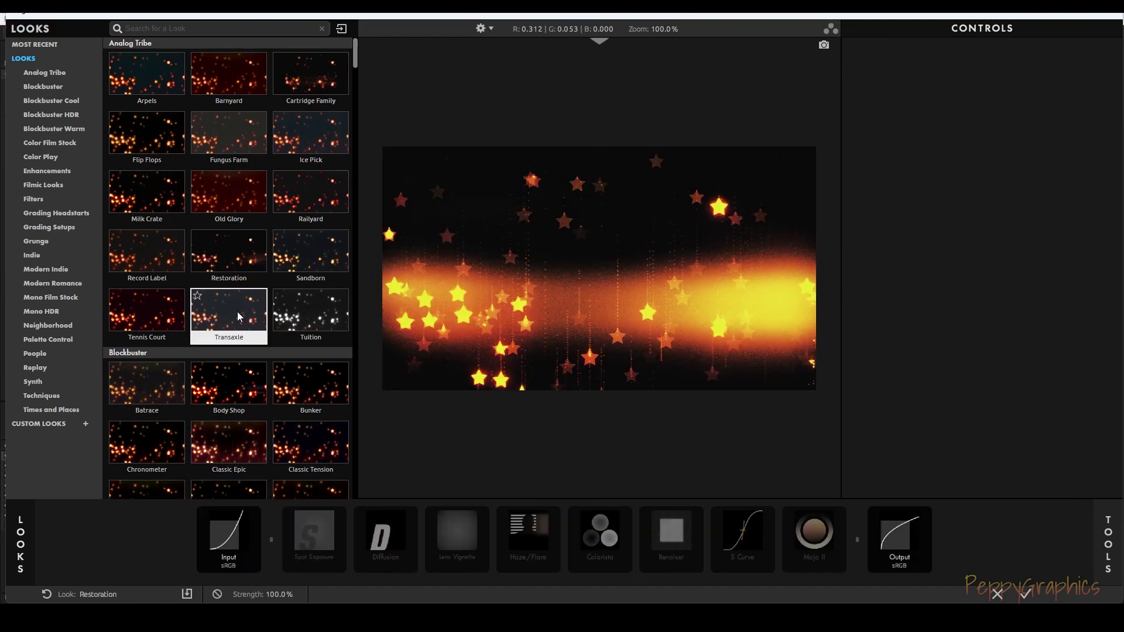
pyautogui.click(311, 252)
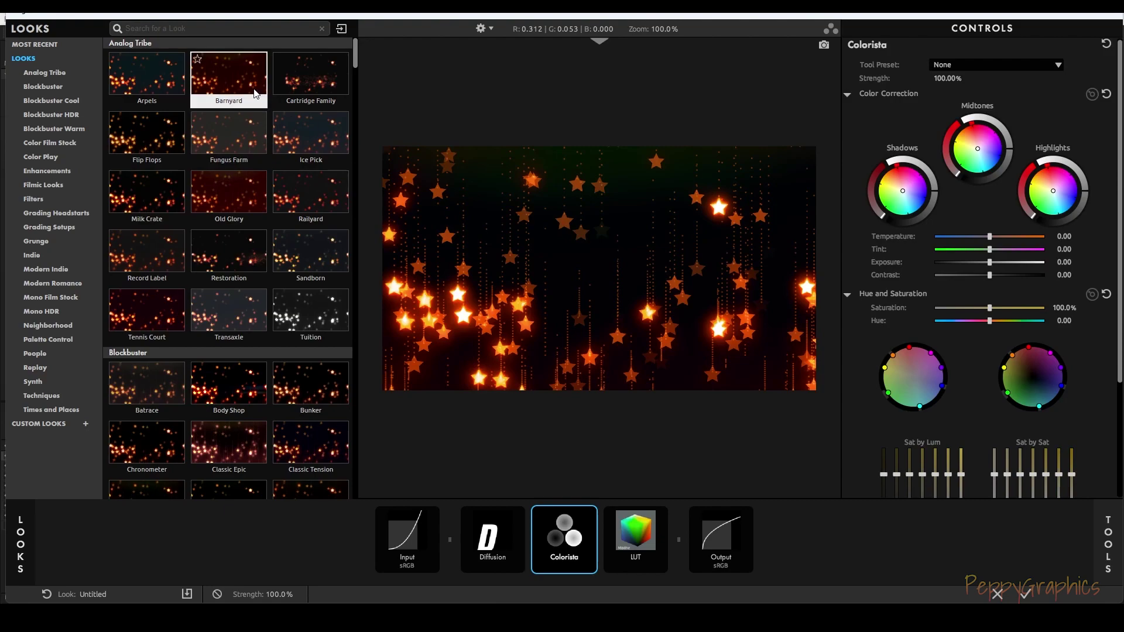
pyautogui.click(234, 79)
pyautogui.scroll(-7, 250, 342)
pyautogui.scroll(-5, 250, 342)
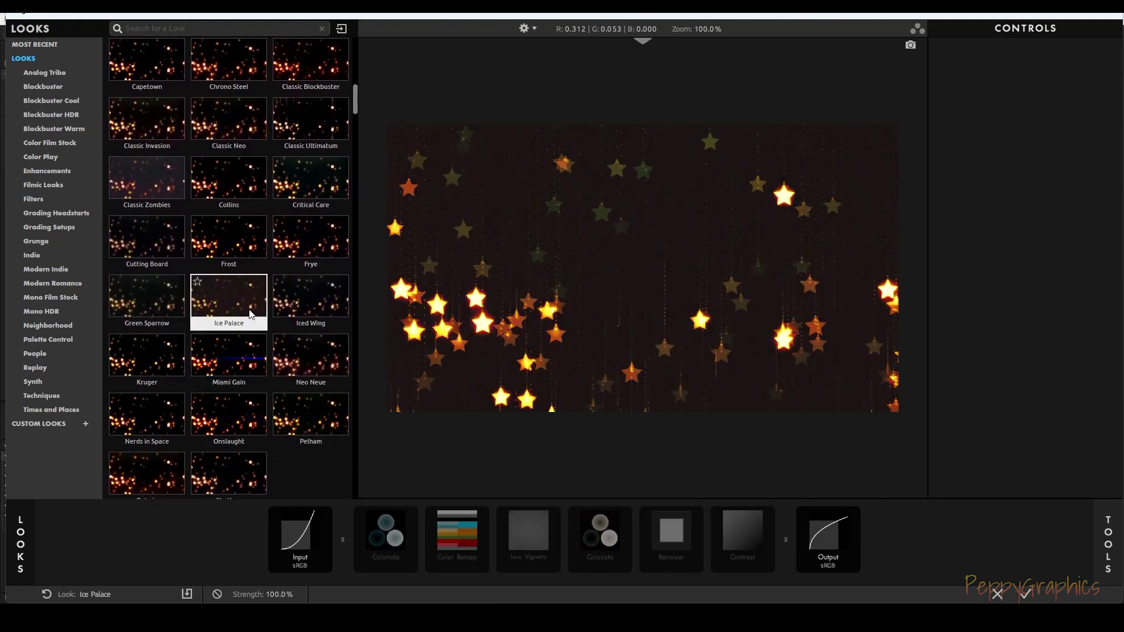
pyautogui.click(250, 314)
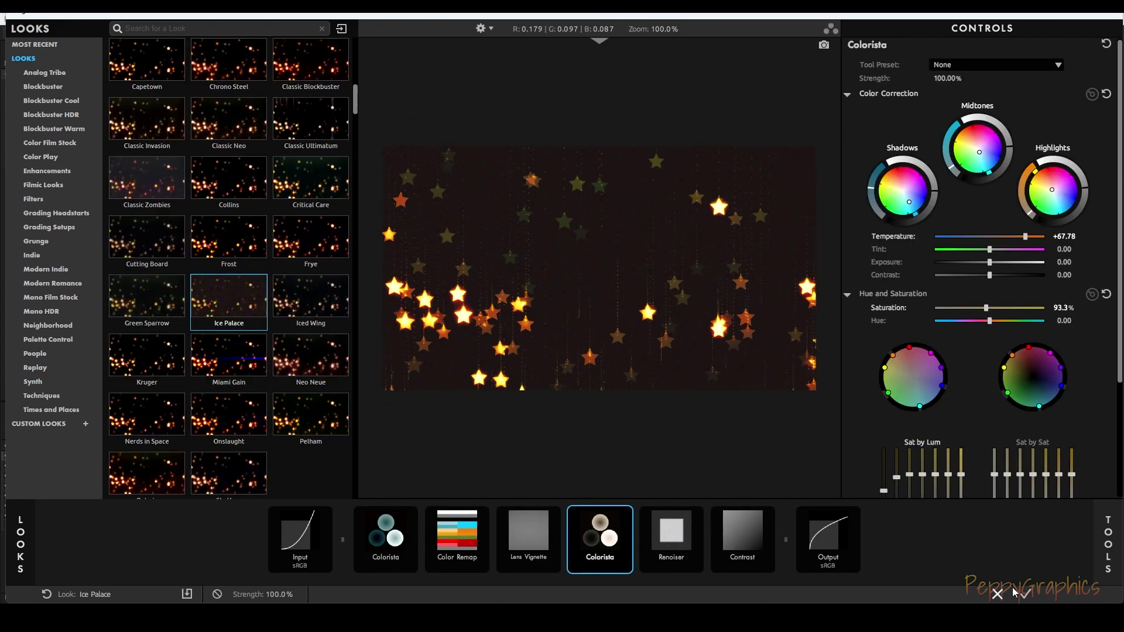
pyautogui.click(1026, 594)
# Step: Disable the Looks effect at frame 0:00:03:14 and apply Hue/Saturation to Adjustment Layer 3 with Master Saturation 12
pyautogui.click(574, 444)
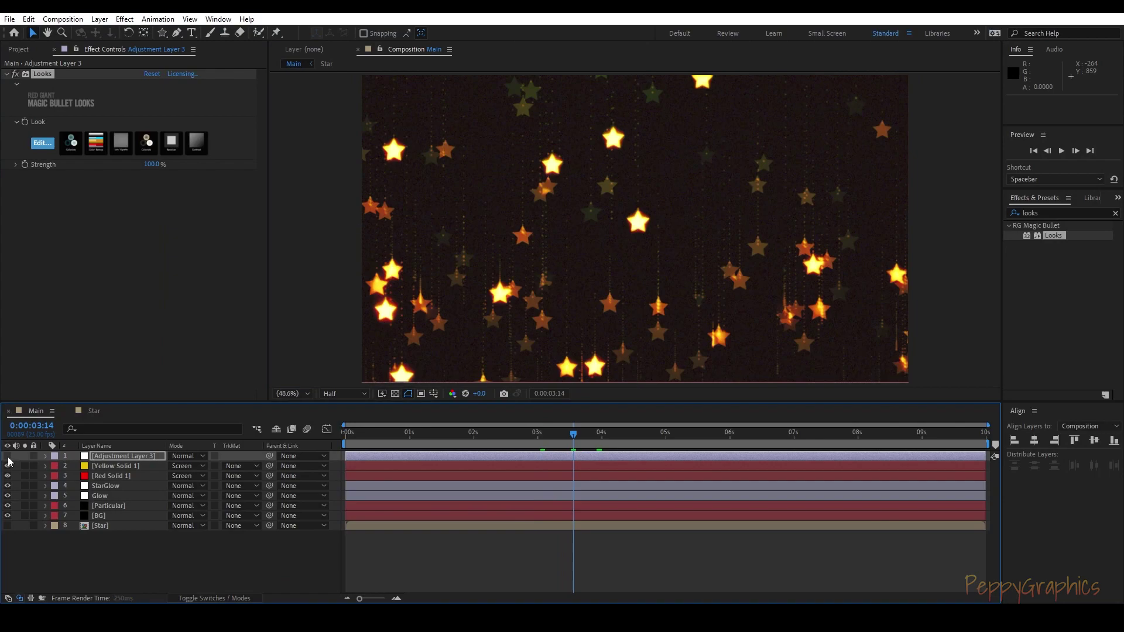
pyautogui.click(15, 74)
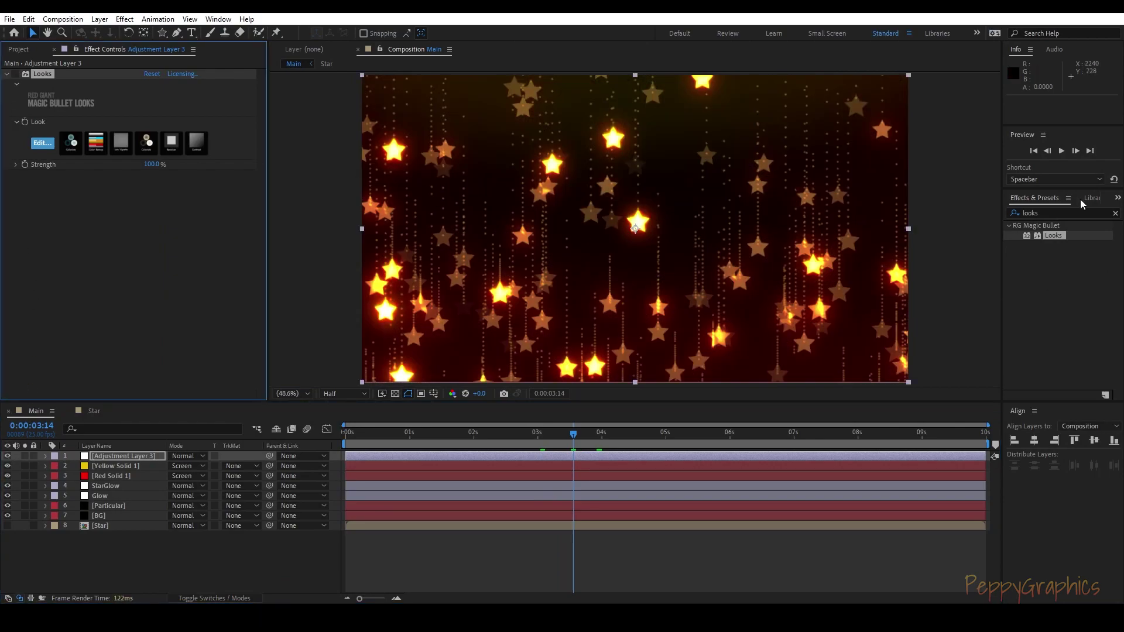
pyautogui.click(1045, 211)
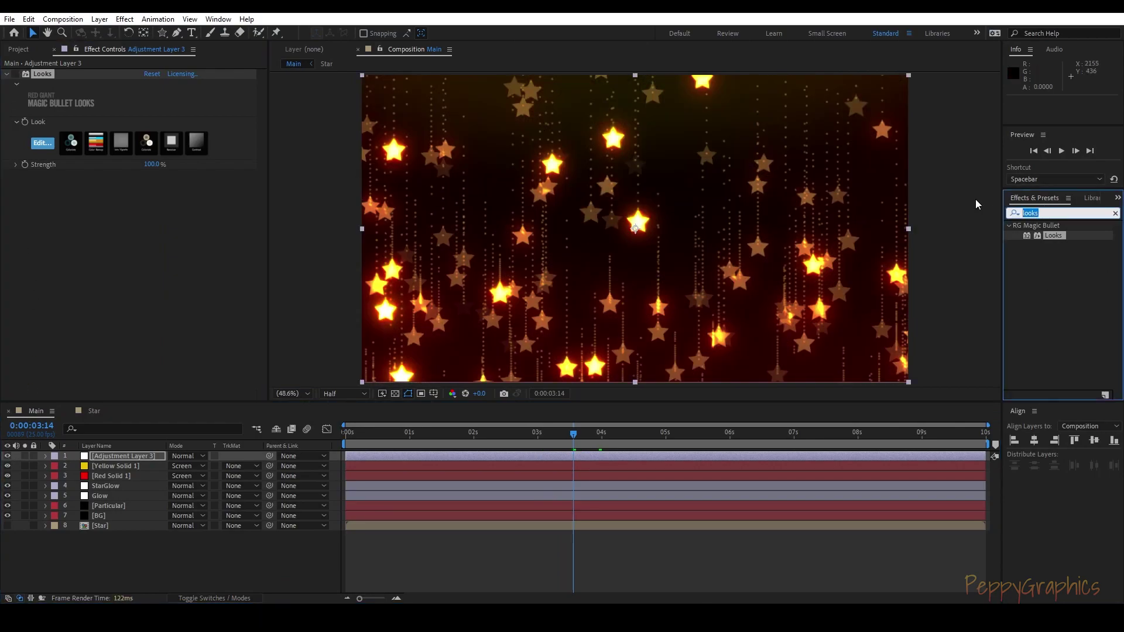
pyautogui.write('hue')
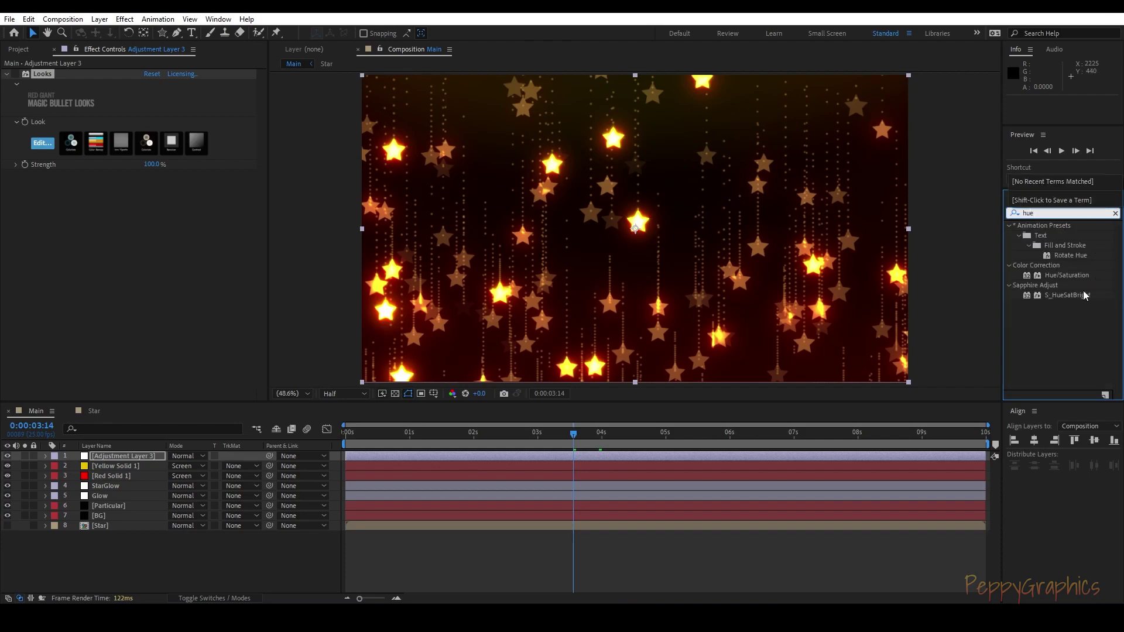
pyautogui.moveTo(1067, 276); pyautogui.dragTo(176, 282)
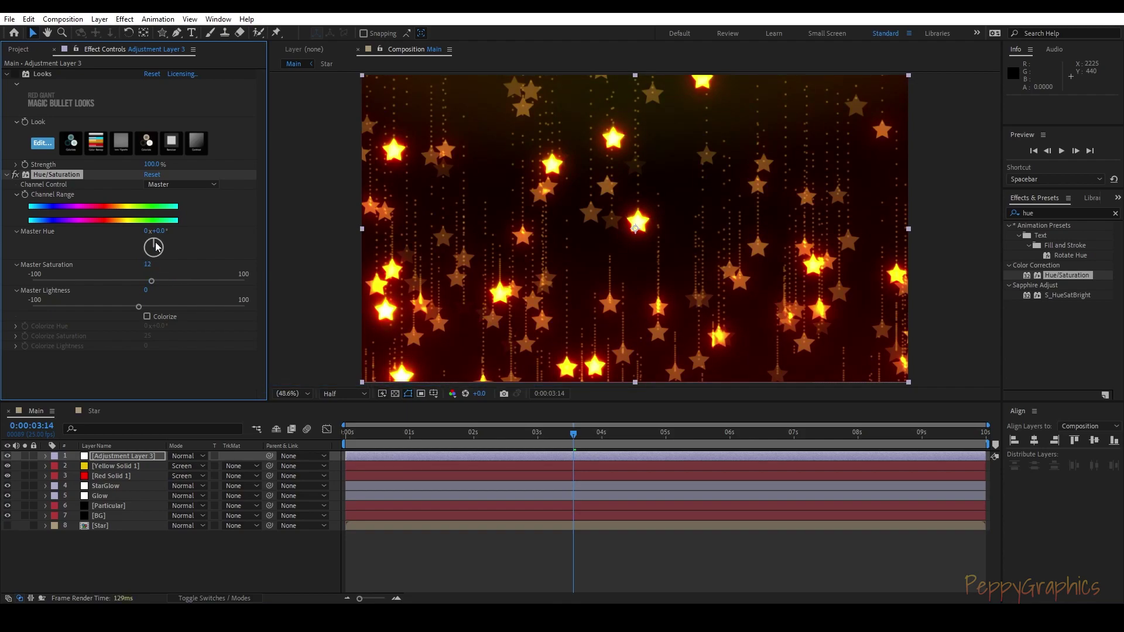
# Step: Set Hue/Saturation's Master Hue to -19° and preview the composition from the start
pyautogui.moveTo(161, 231); pyautogui.dragTo(145, 232)
pyautogui.moveTo(565, 433); pyautogui.dragTo(312, 436)
pyautogui.press('space')
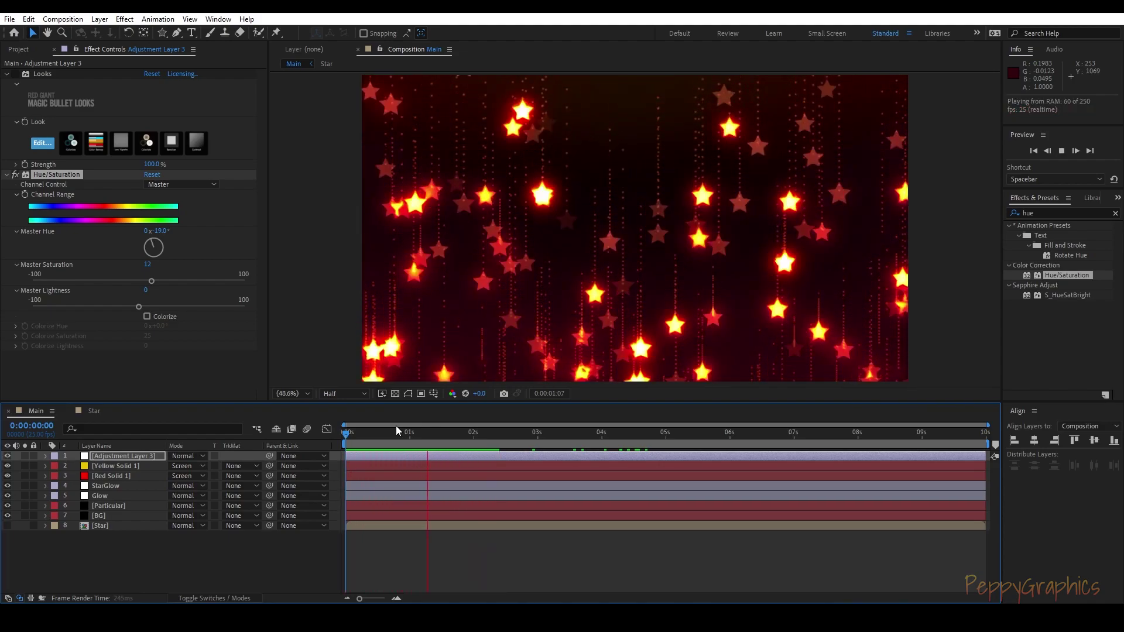
# Step: Try a Starglow Threshold of 107 on the StarGlow layer and check the frame at 0:00:03:13
pyautogui.click(115, 483)
pyautogui.moveTo(146, 152); pyautogui.dragTo(120, 153)
pyautogui.press('space')
pyautogui.moveTo(469, 435); pyautogui.dragTo(571, 435)
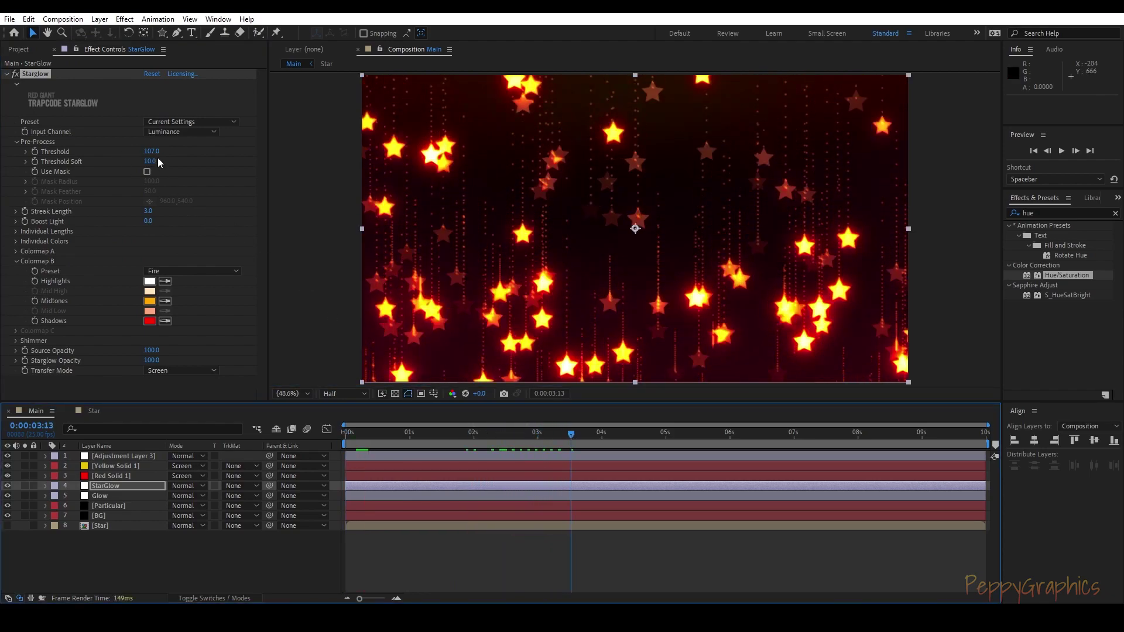
# Step: Set the StarGlow layer's Threshold to 152 and preview the composition from 0:00:00:00
pyautogui.moveTo(147, 153); pyautogui.dragTo(190, 151)
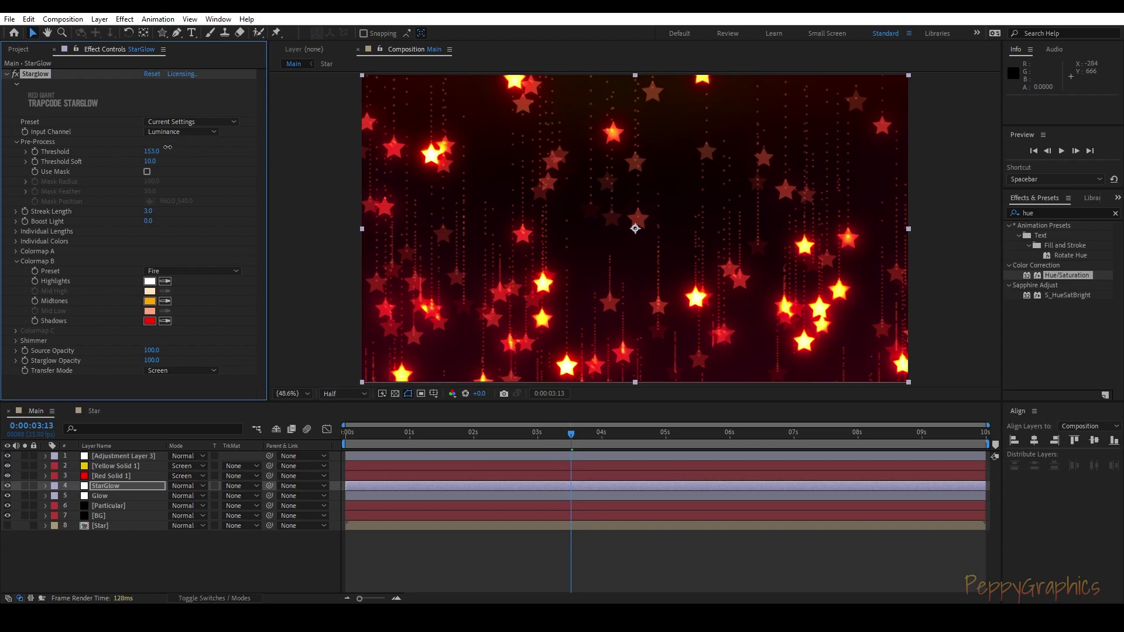
pyautogui.moveTo(568, 432); pyautogui.dragTo(346, 423)
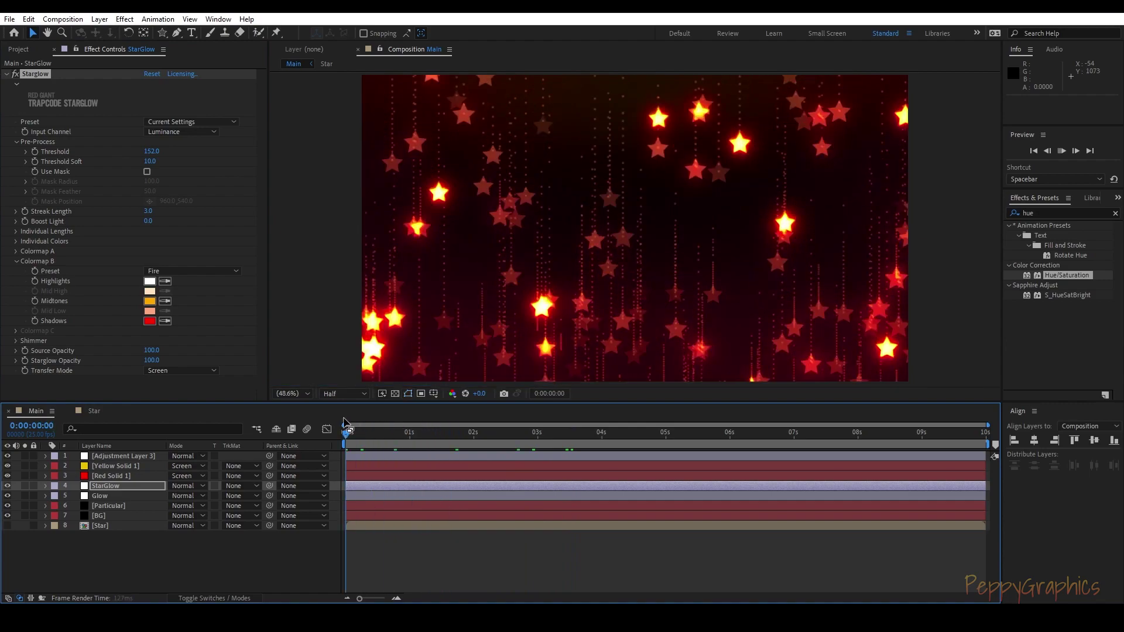
pyautogui.press('space')
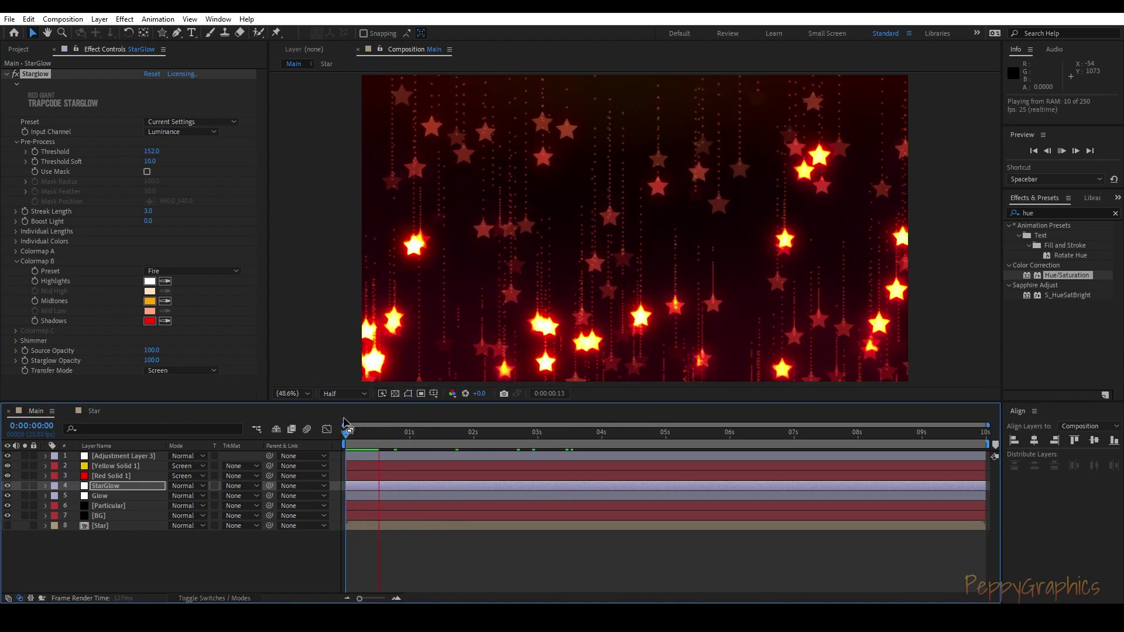